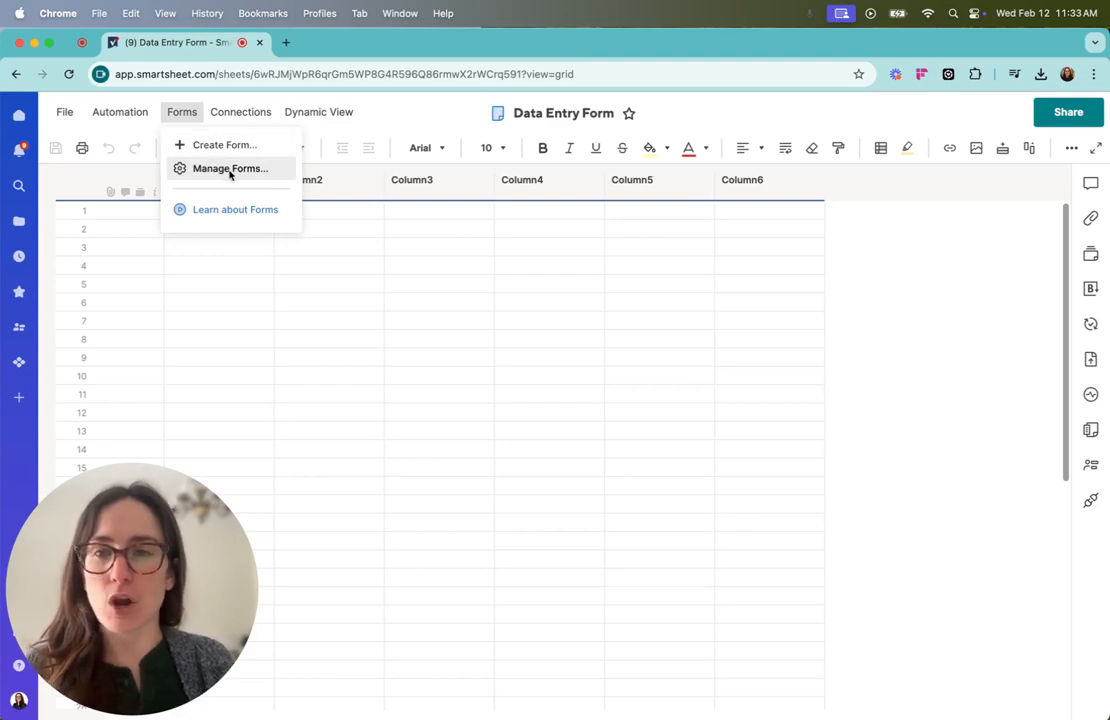
# Create a new form for the sheet and give it the centred title "New Store Intake Form".
pyautogui.click(230, 169)
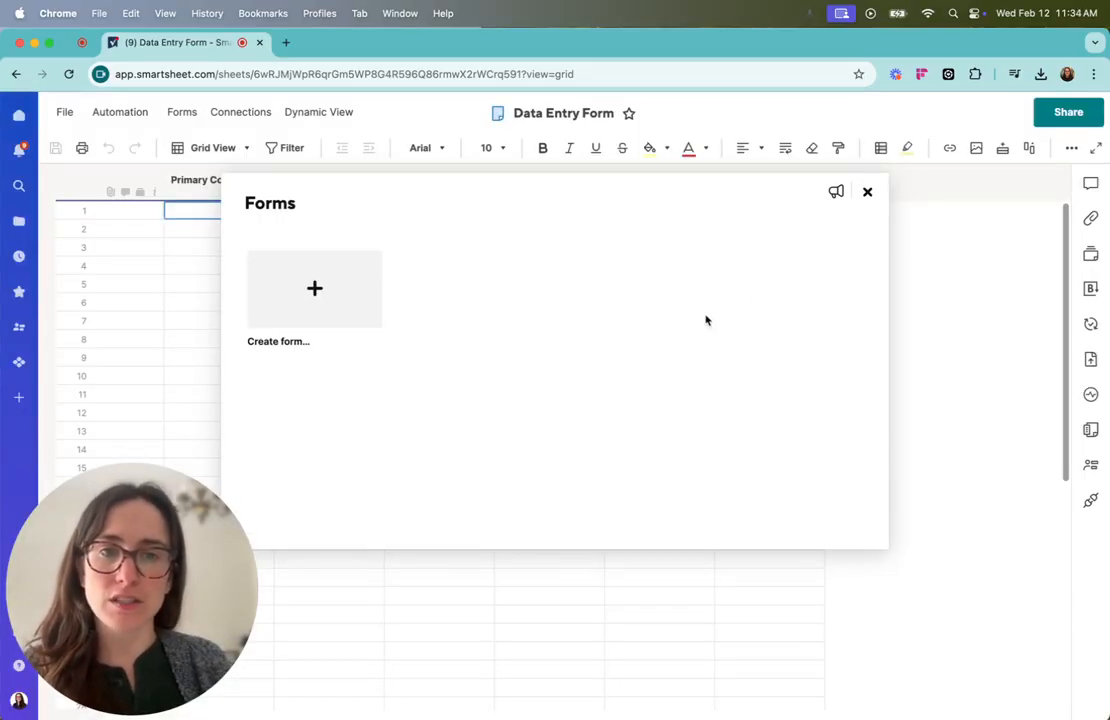
pyautogui.click(304, 298)
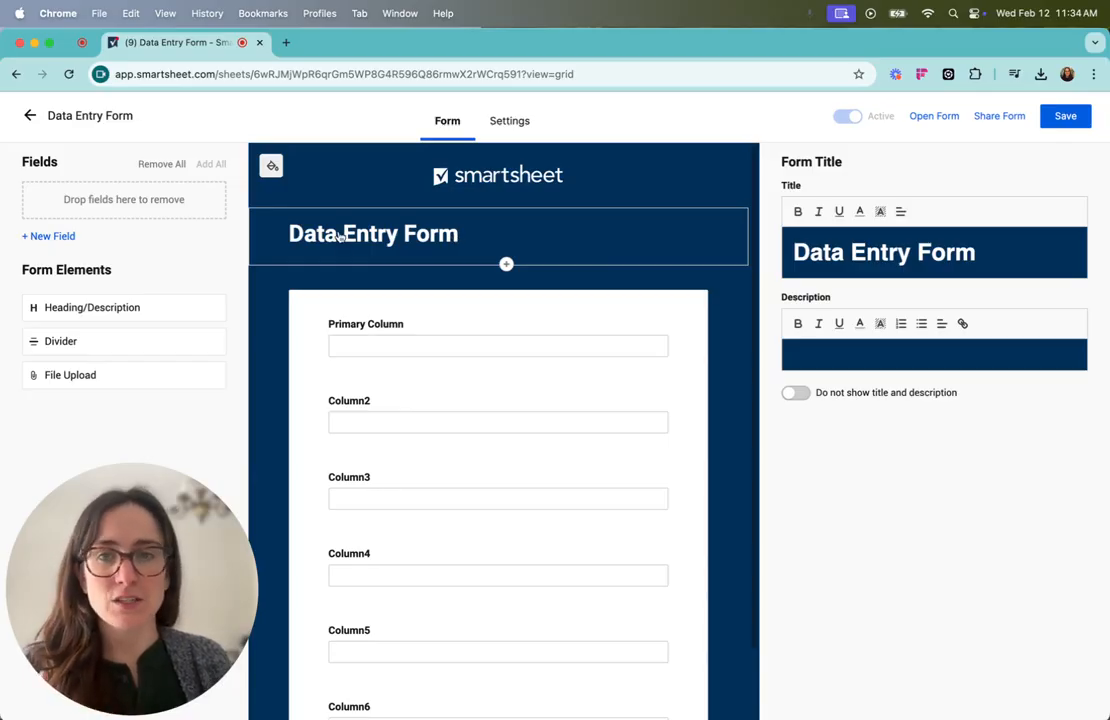
pyautogui.tripleClick(932, 256)
pyautogui.write('New Store Intake Form')
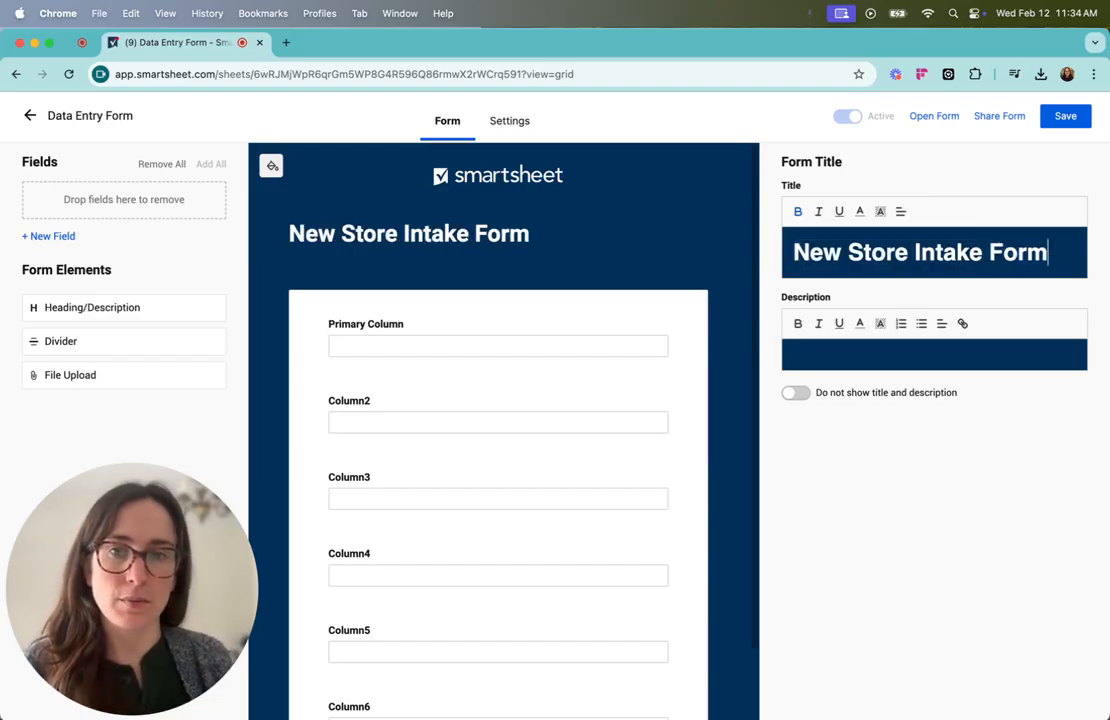
pyautogui.press('super+a')
pyautogui.click(901, 212)
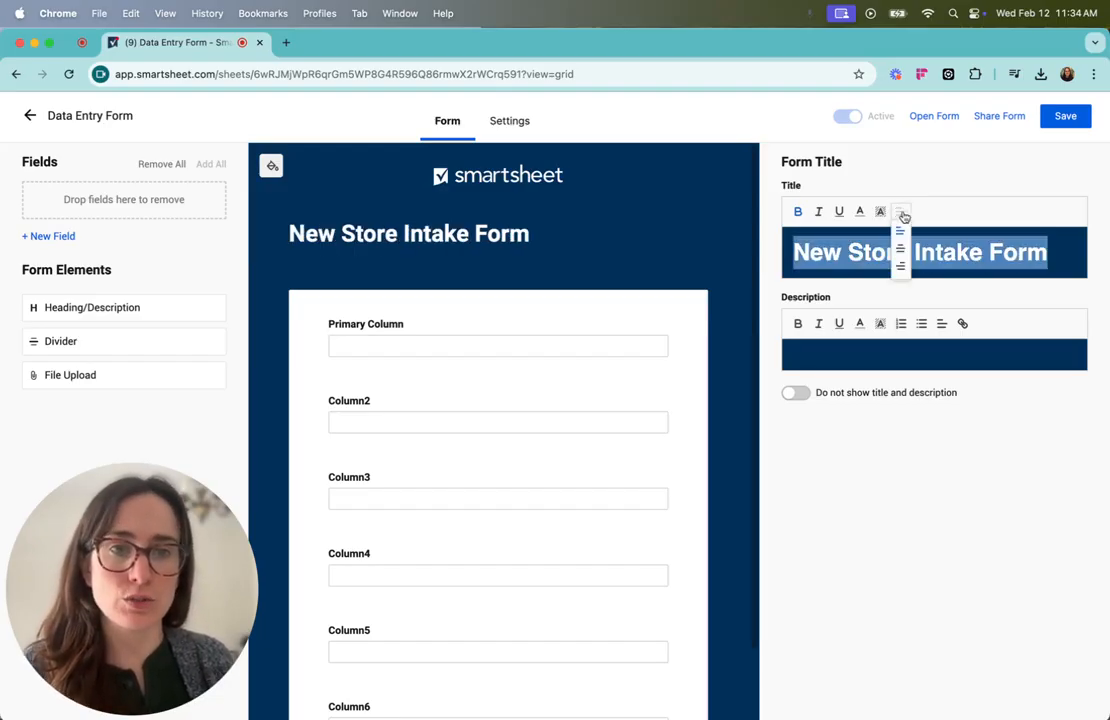
pyautogui.click(900, 237)
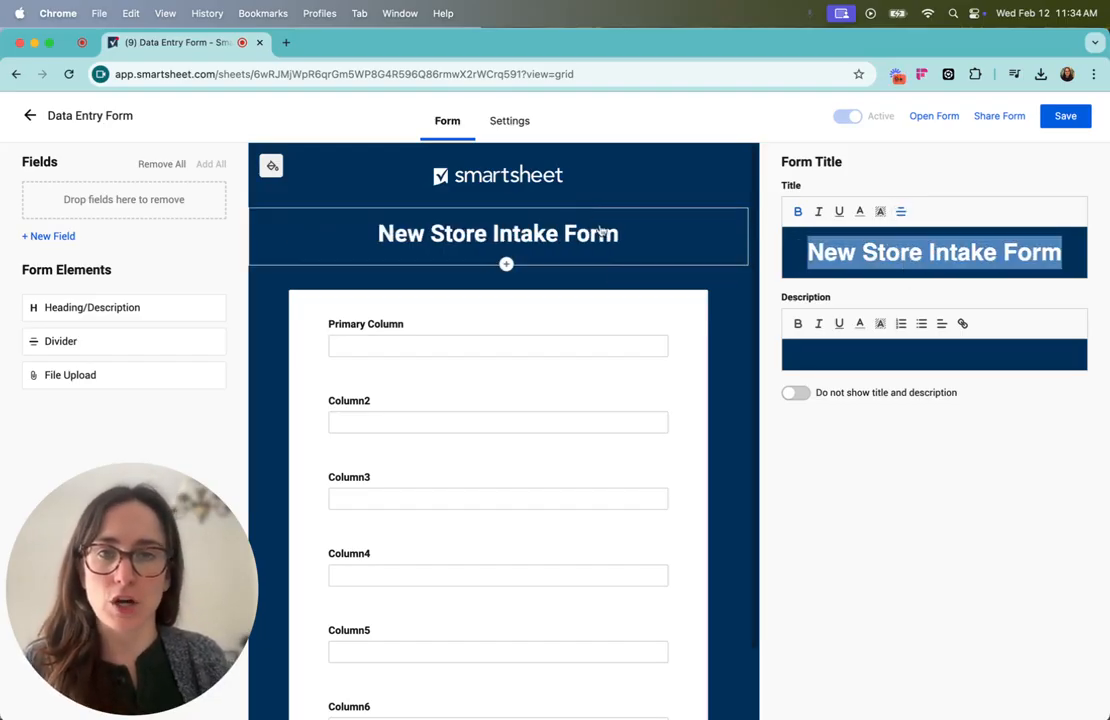
# Save the new form, leave the form builder and return to the sheet's grid.
pyautogui.click(555, 343)
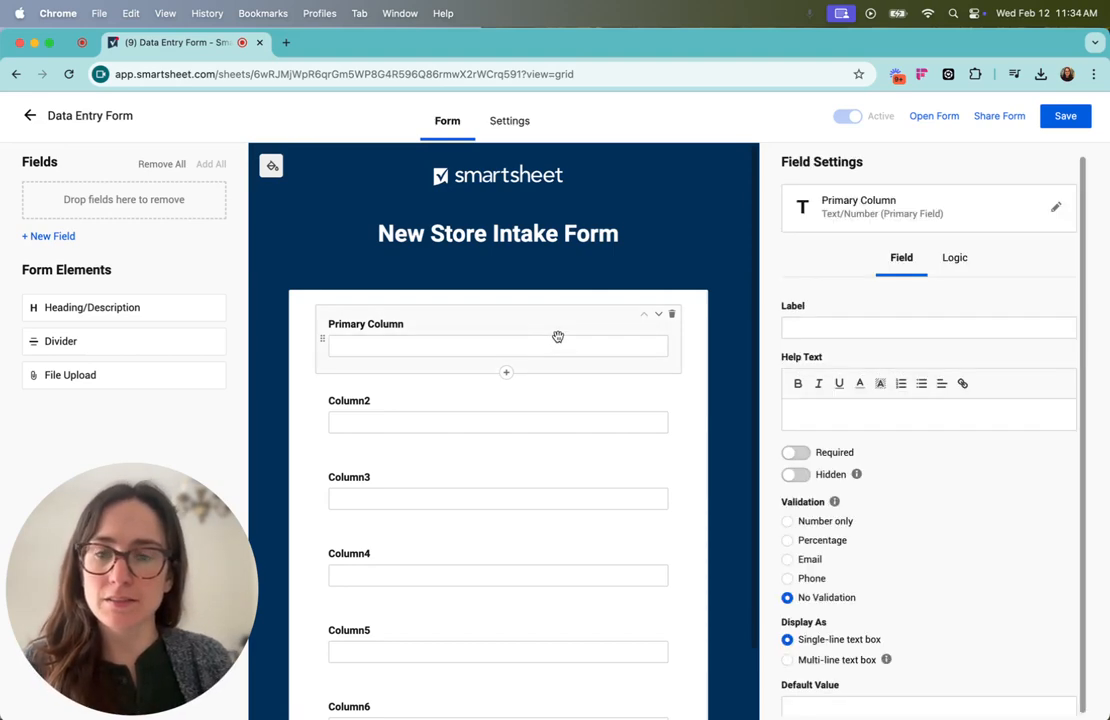
pyautogui.scroll(-1, 610, 497)
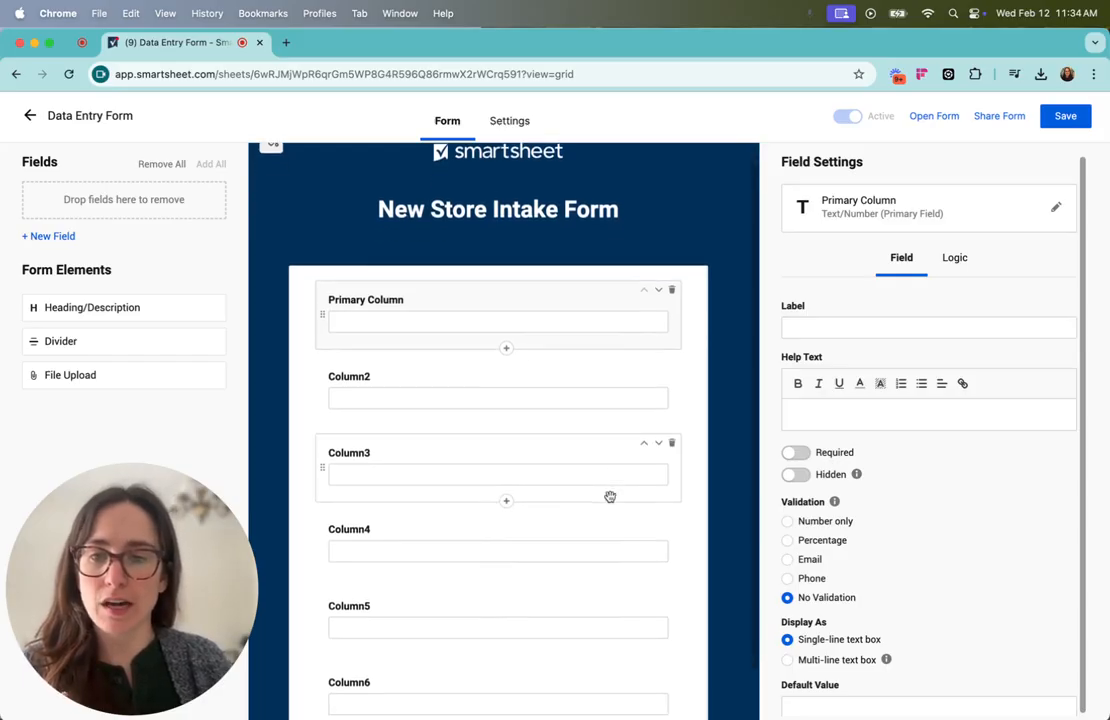
pyautogui.scroll(-2, 610, 497)
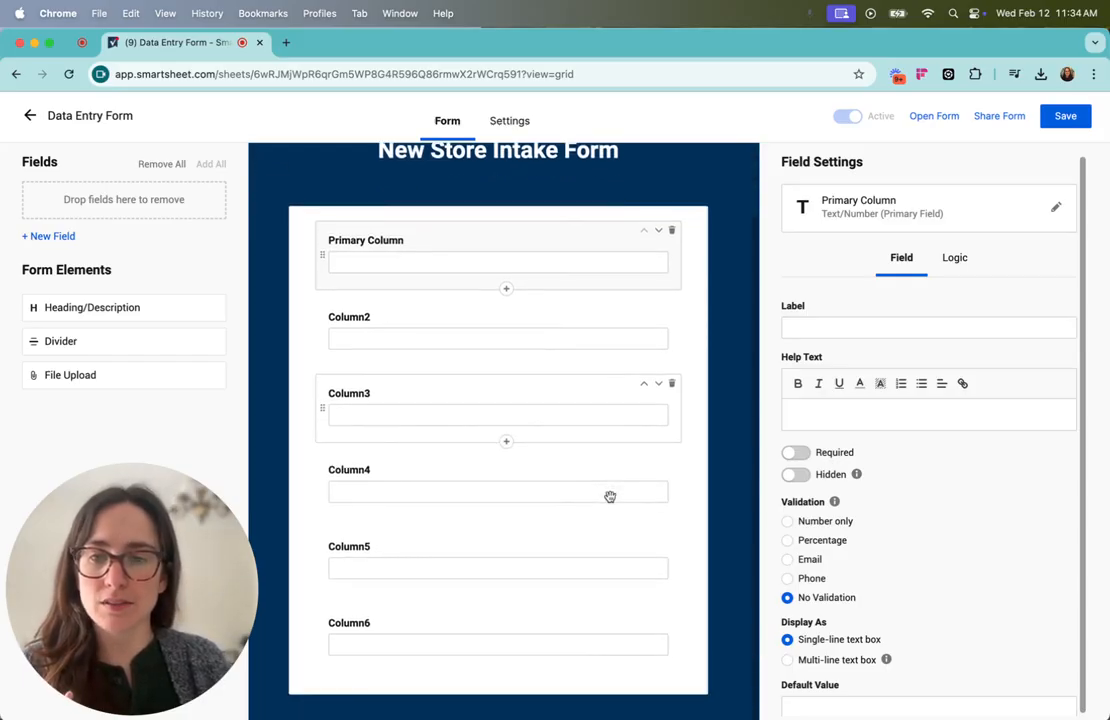
pyautogui.click(1055, 119)
pyautogui.click(87, 116)
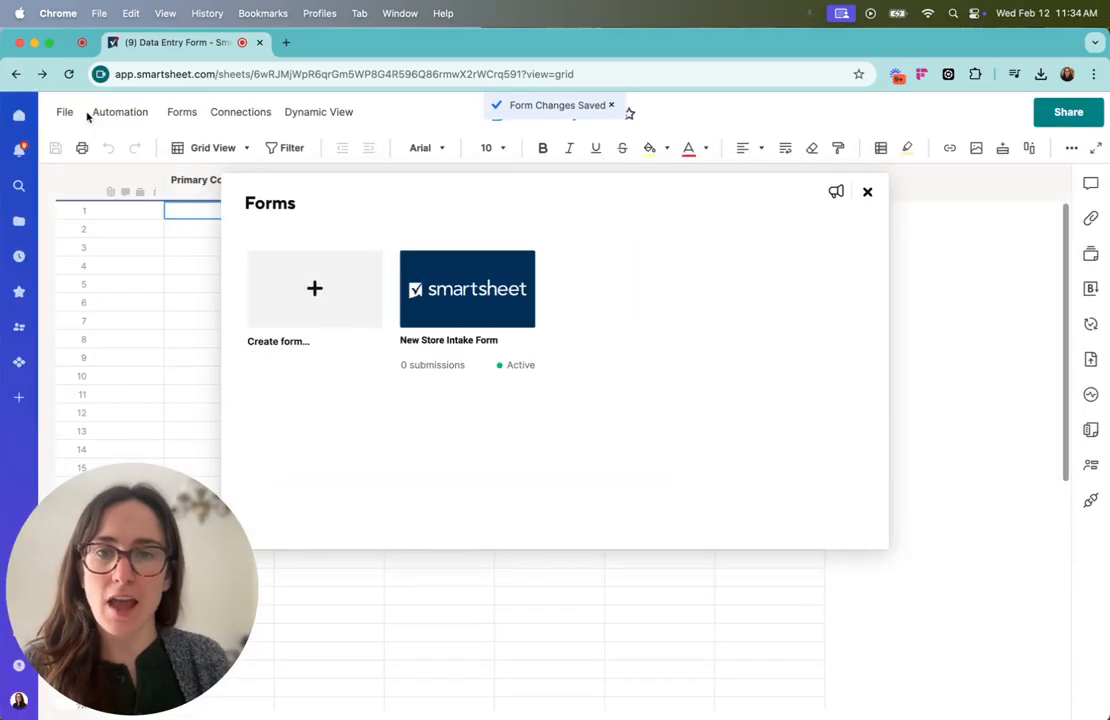
pyautogui.click(866, 193)
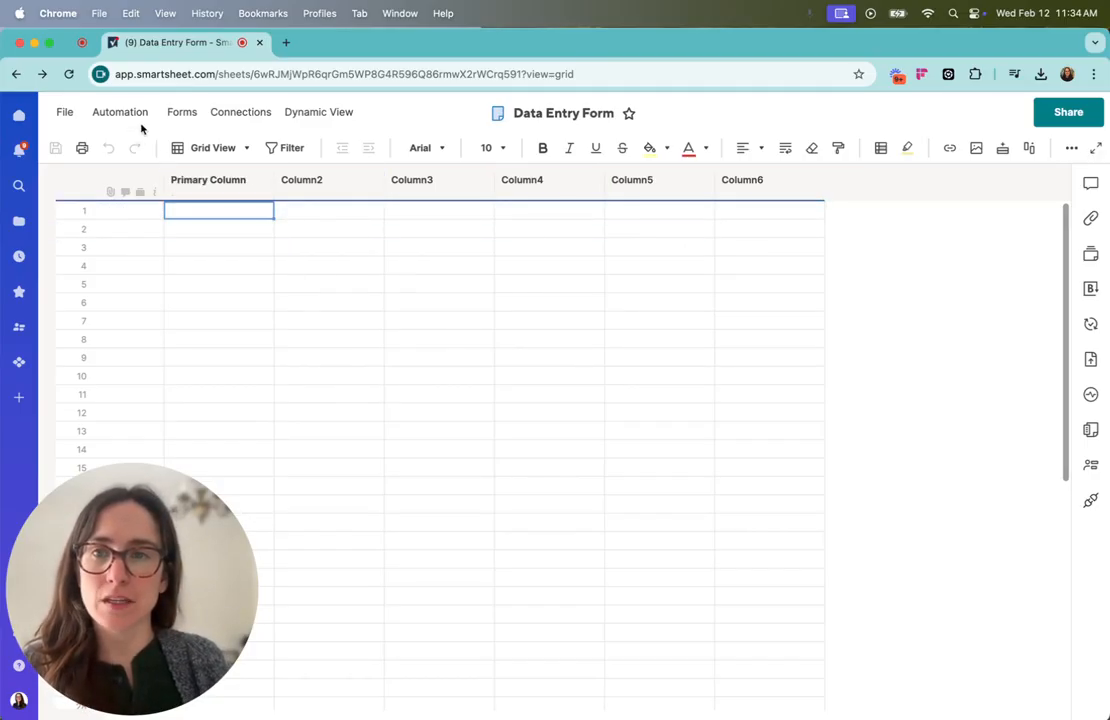
# Reopen New Store Intake Form for editing and select its Primary Column field.
pyautogui.click(178, 115)
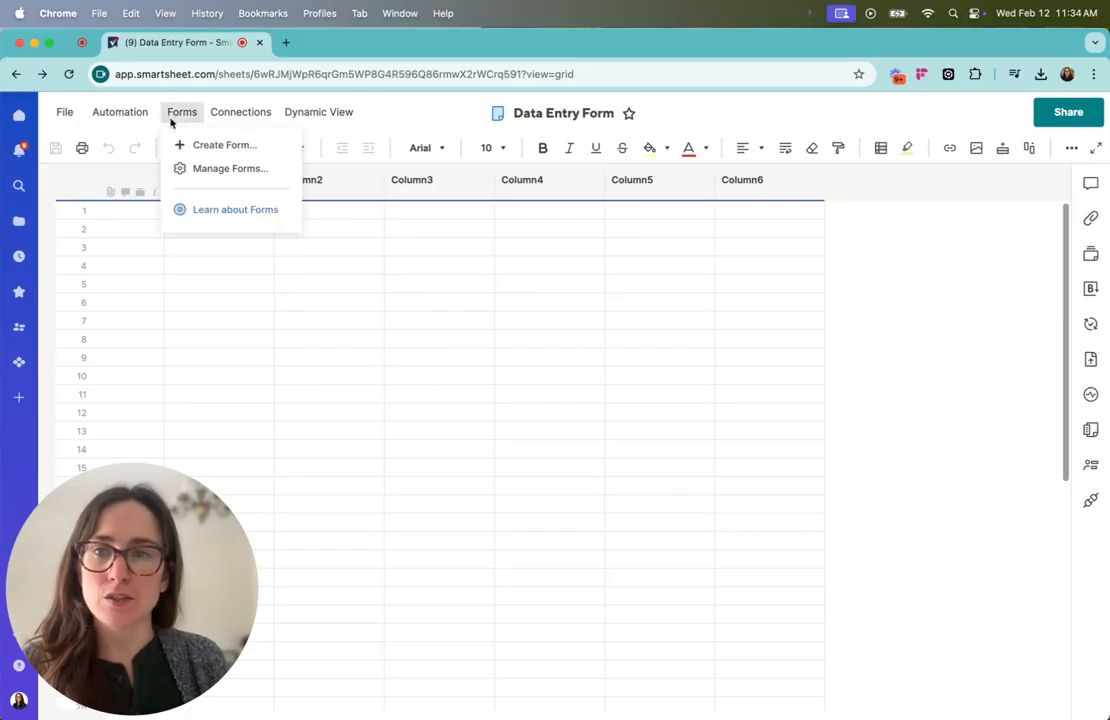
pyautogui.click(207, 169)
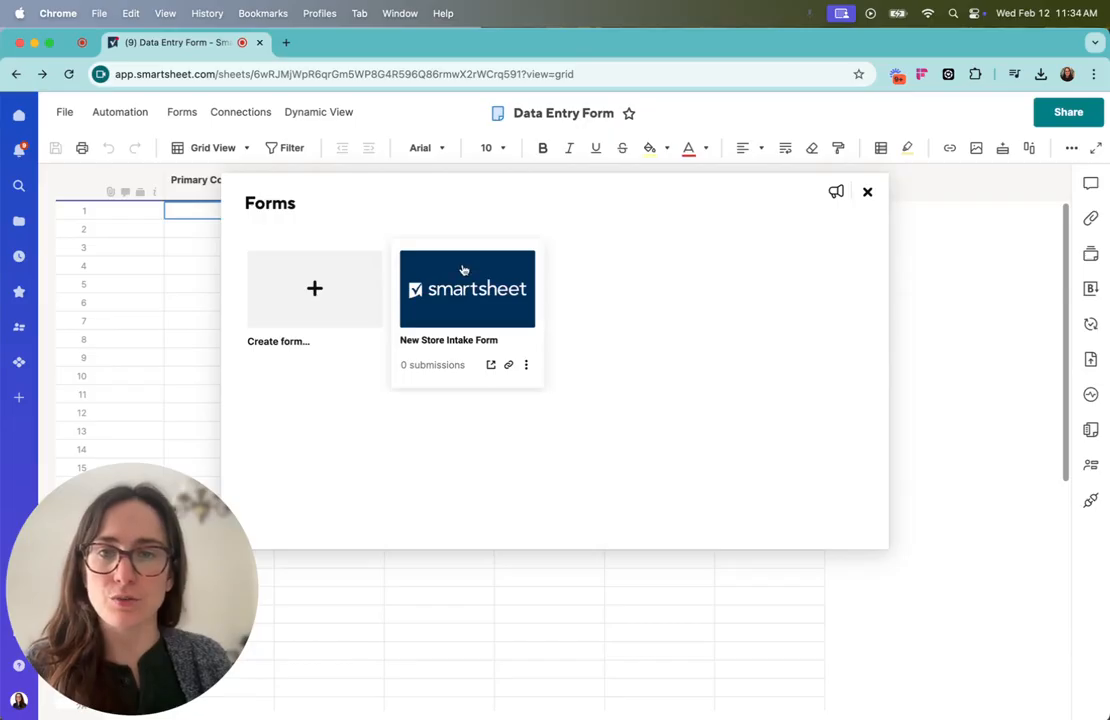
pyautogui.click(461, 267)
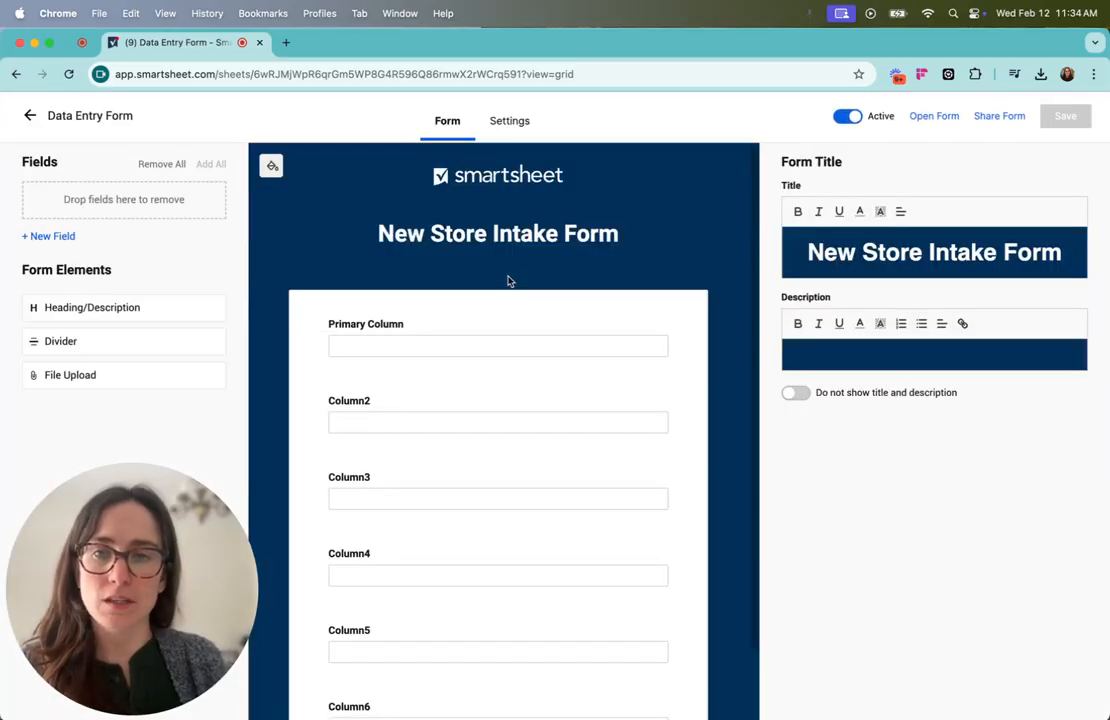
pyautogui.click(414, 350)
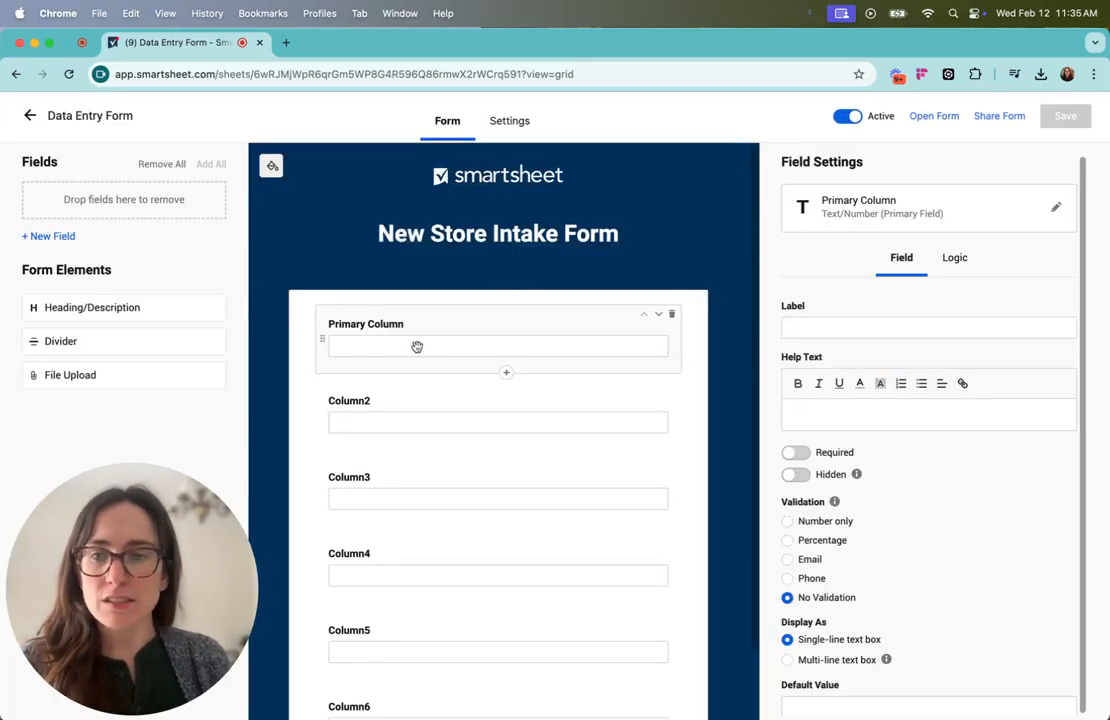
# Rename the Primary Column field as "Requestor Name".
pyautogui.click(855, 203)
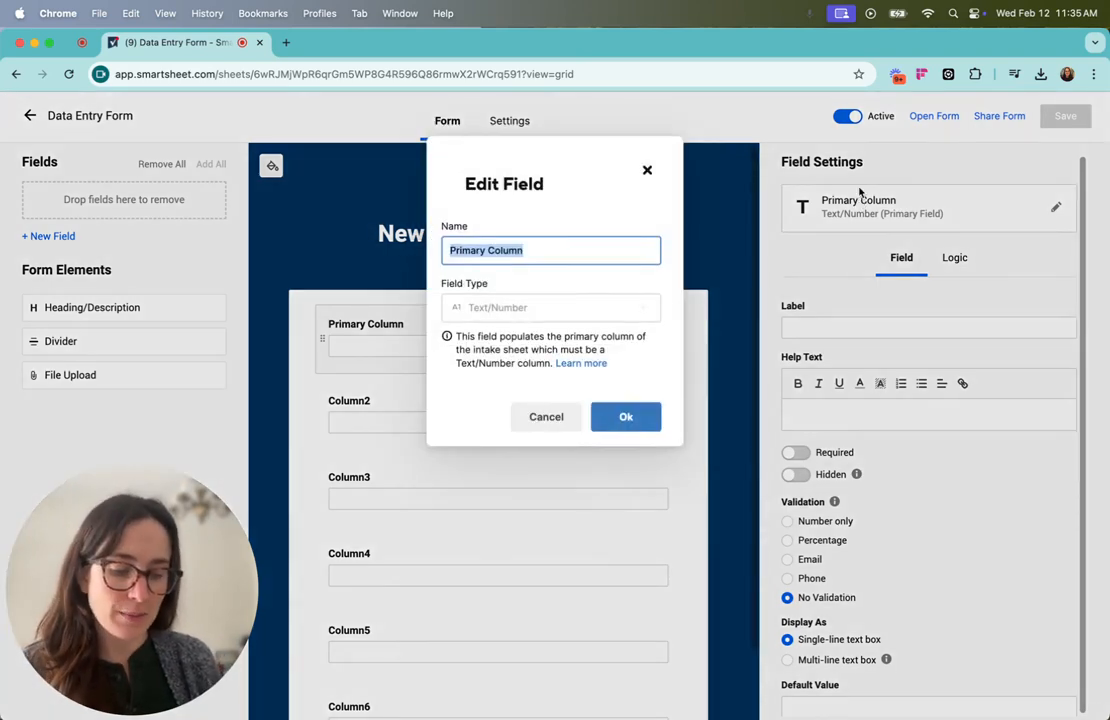
pyautogui.write('R')
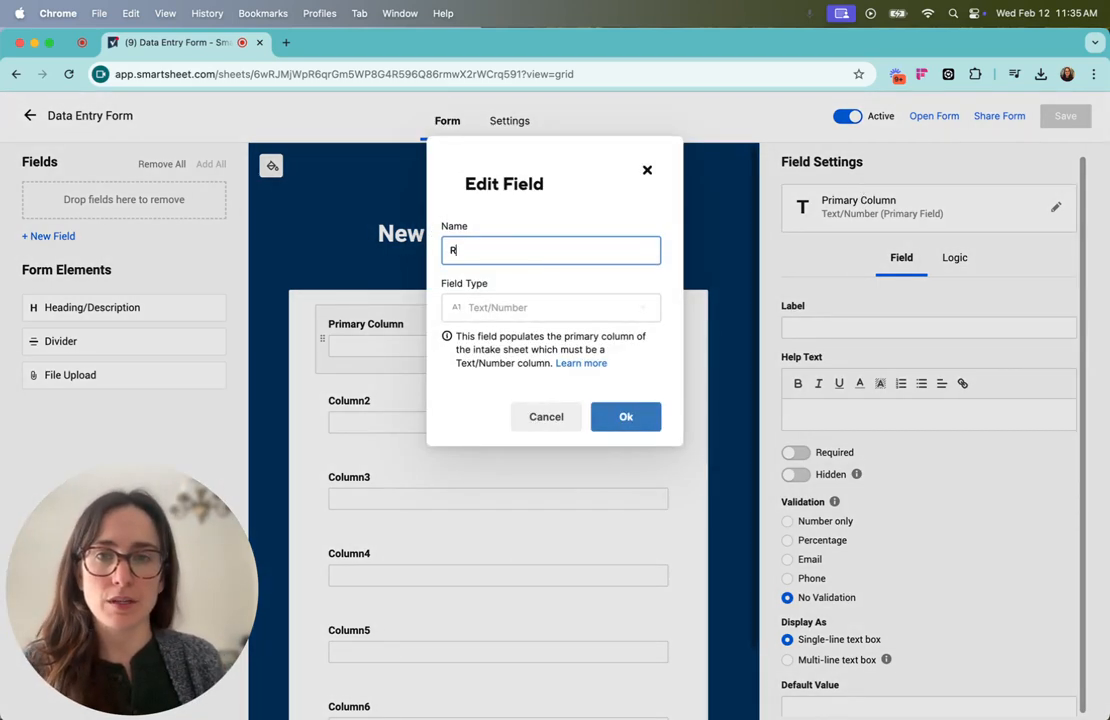
pyautogui.write('equestor Name')
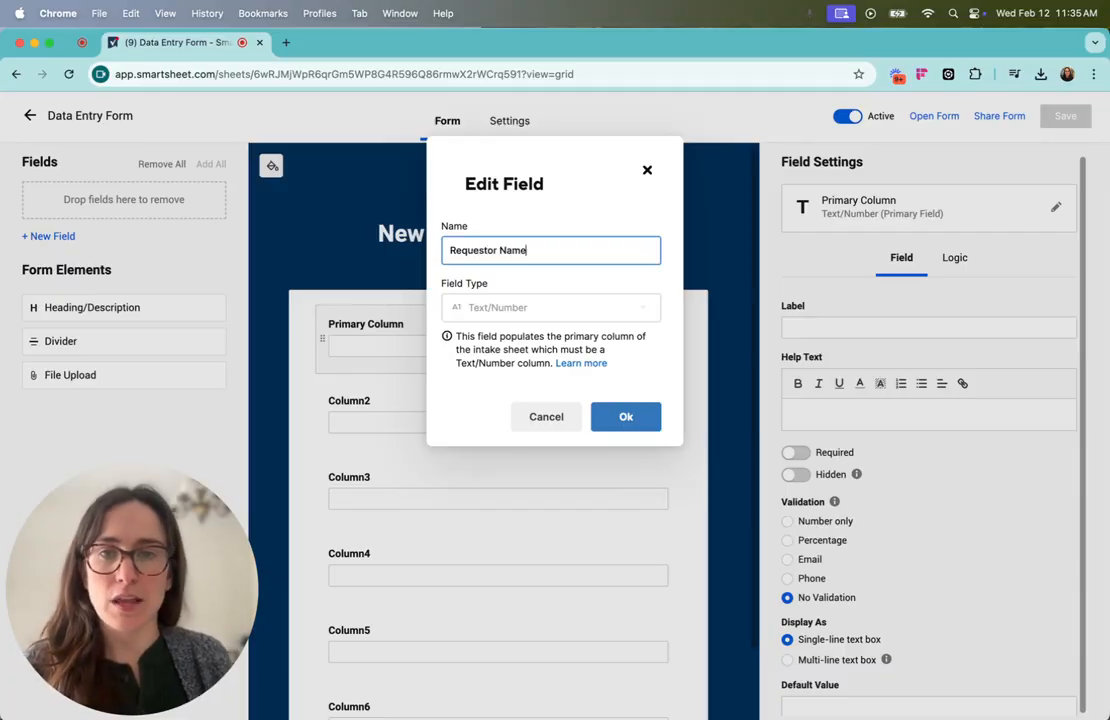
pyautogui.click(630, 426)
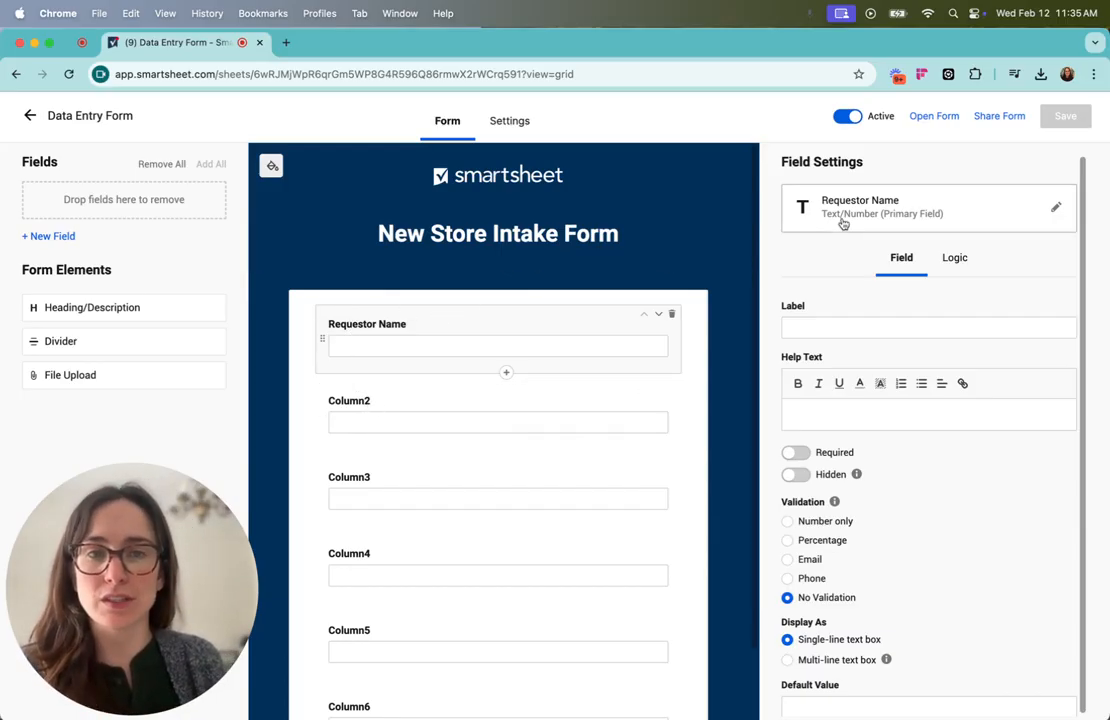
# Rename the form's primary field as "Project Address".
pyautogui.click(948, 215)
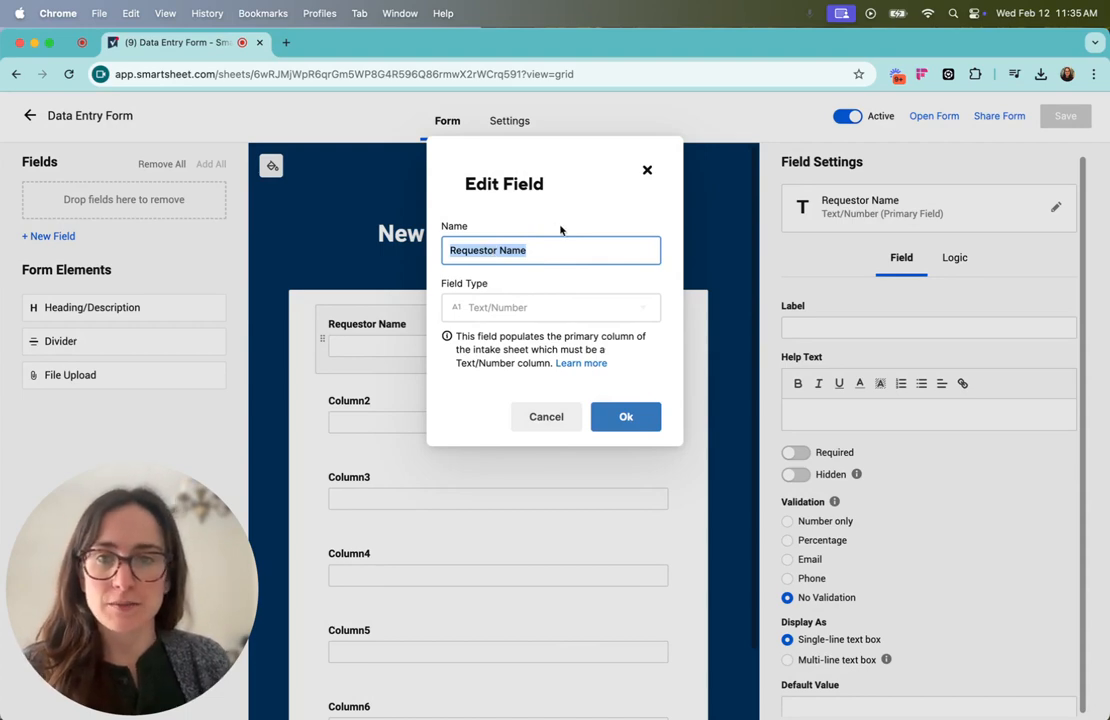
pyautogui.write('Project Address')
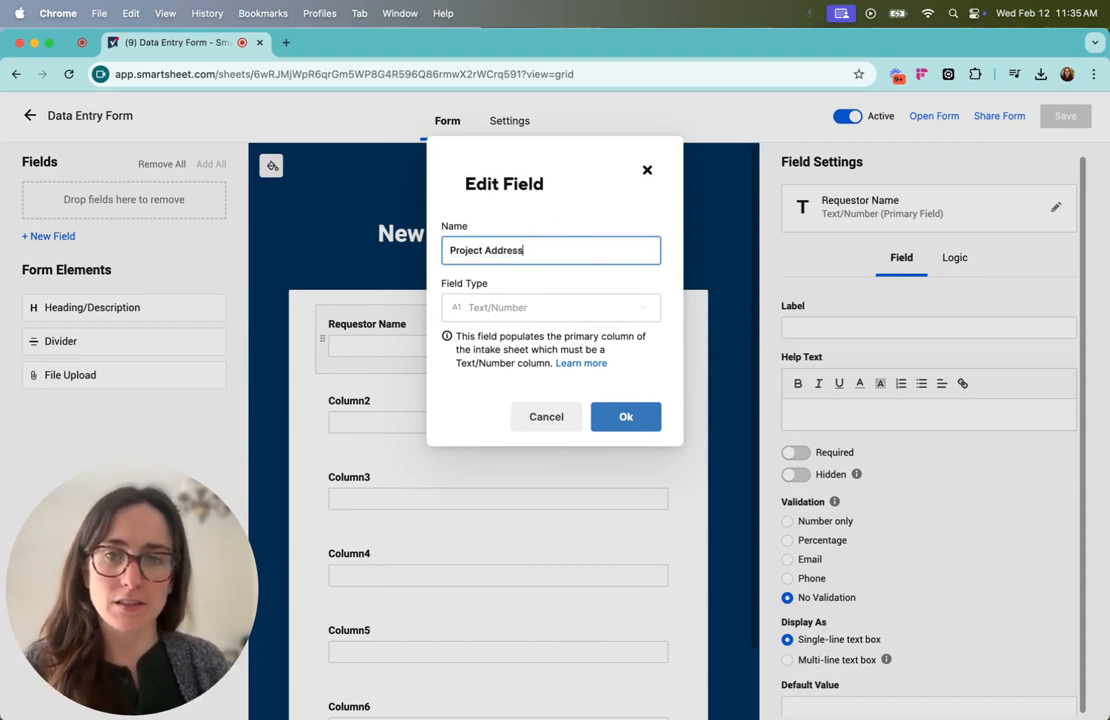
pyautogui.click(628, 416)
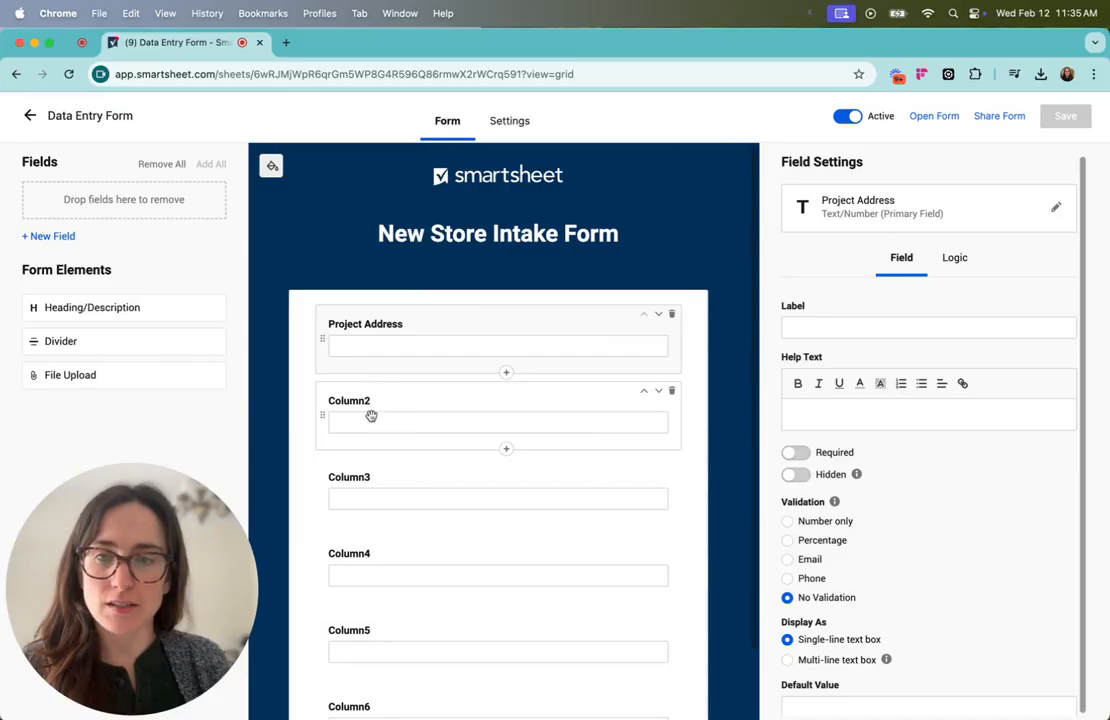
# Reorder the form so the Column2 field sits above Project Address.
pyautogui.moveTo(343, 417); pyautogui.dragTo(362, 354)
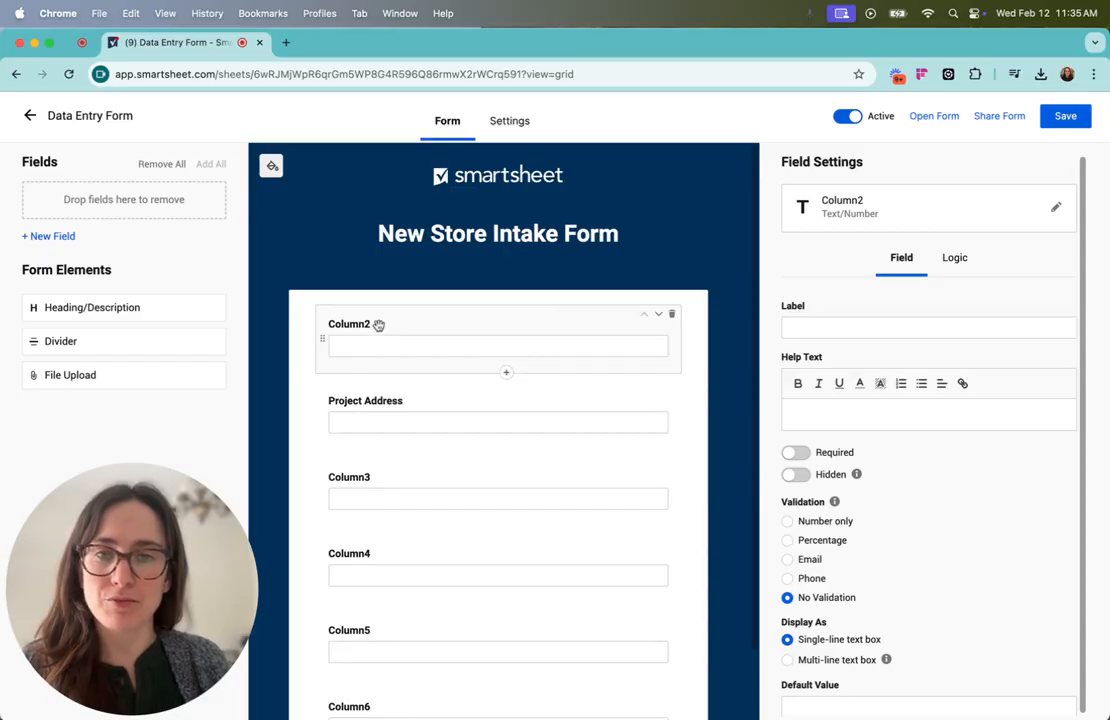
pyautogui.click(658, 315)
pyautogui.click(641, 391)
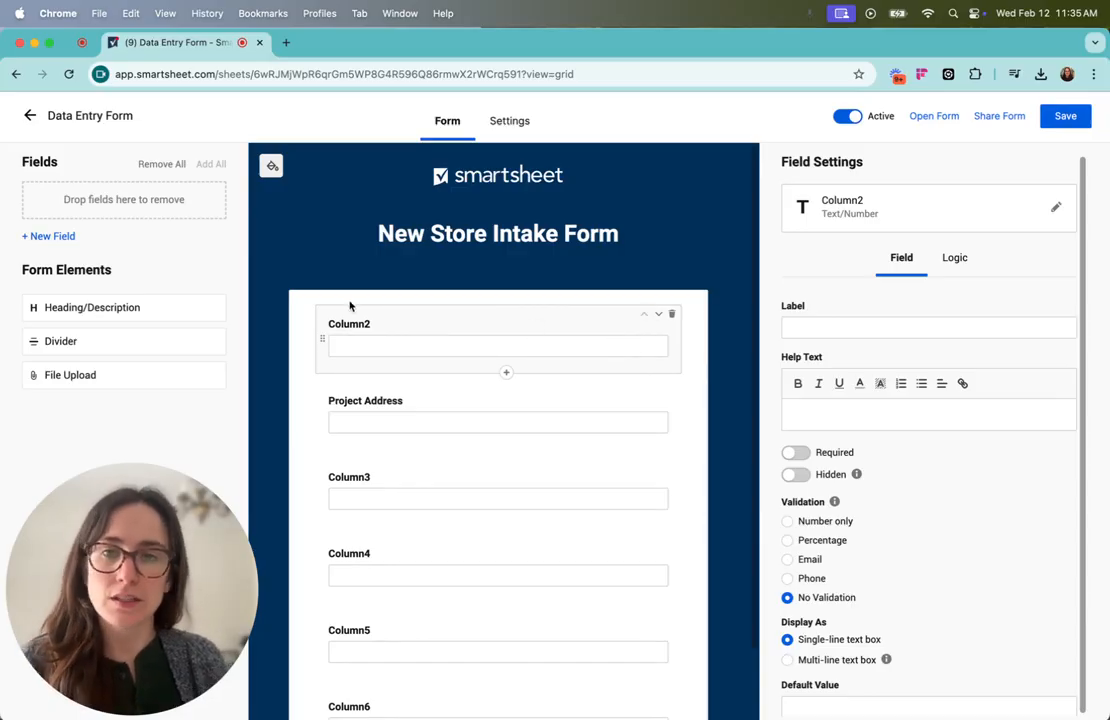
# Rename the Column2 field as "Requestor" and set its field type to Contact list.
pyautogui.click(940, 206)
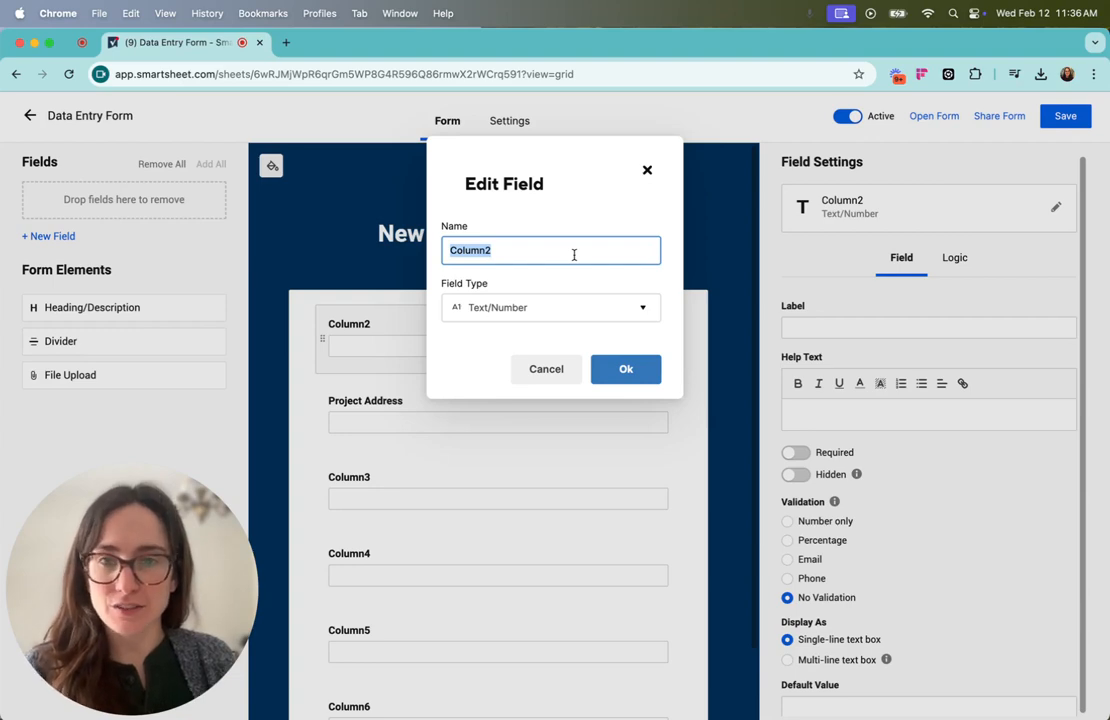
pyautogui.click(628, 307)
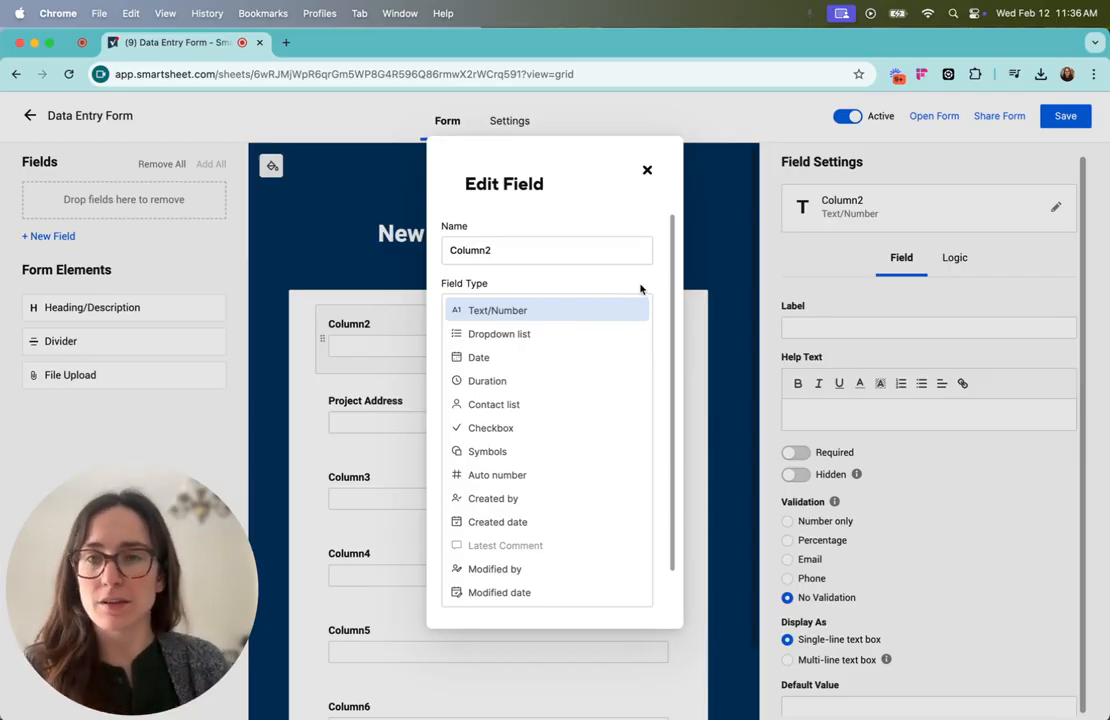
pyautogui.doubleClick(505, 250)
pyautogui.write('R')
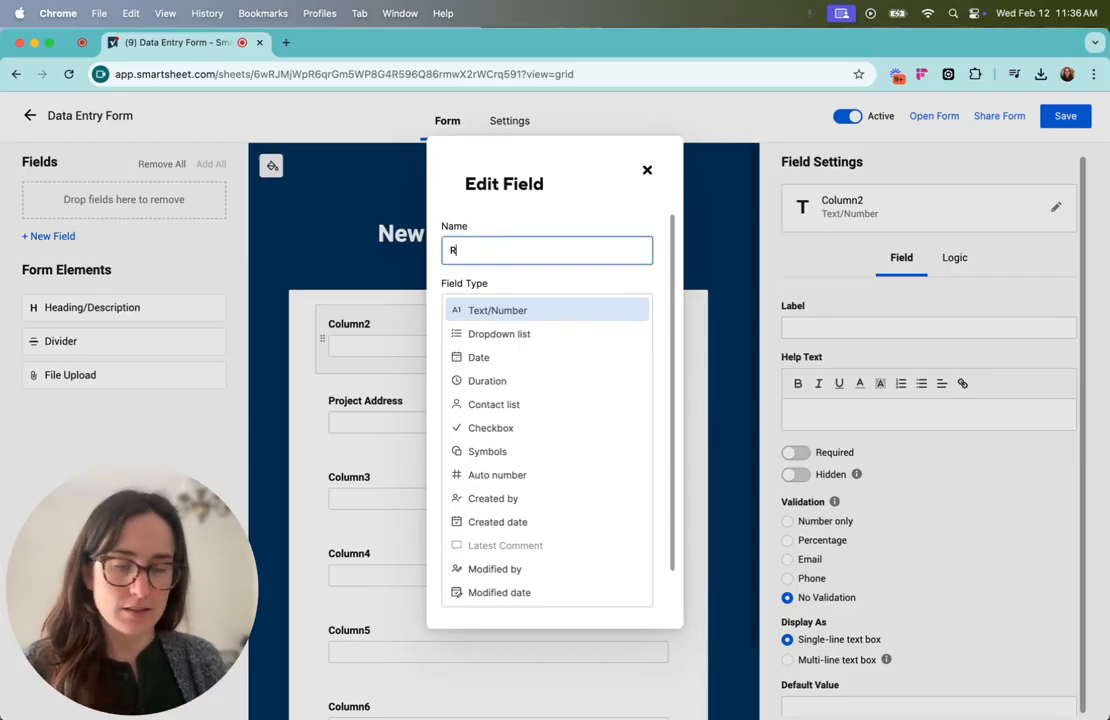
pyautogui.write('equestor')
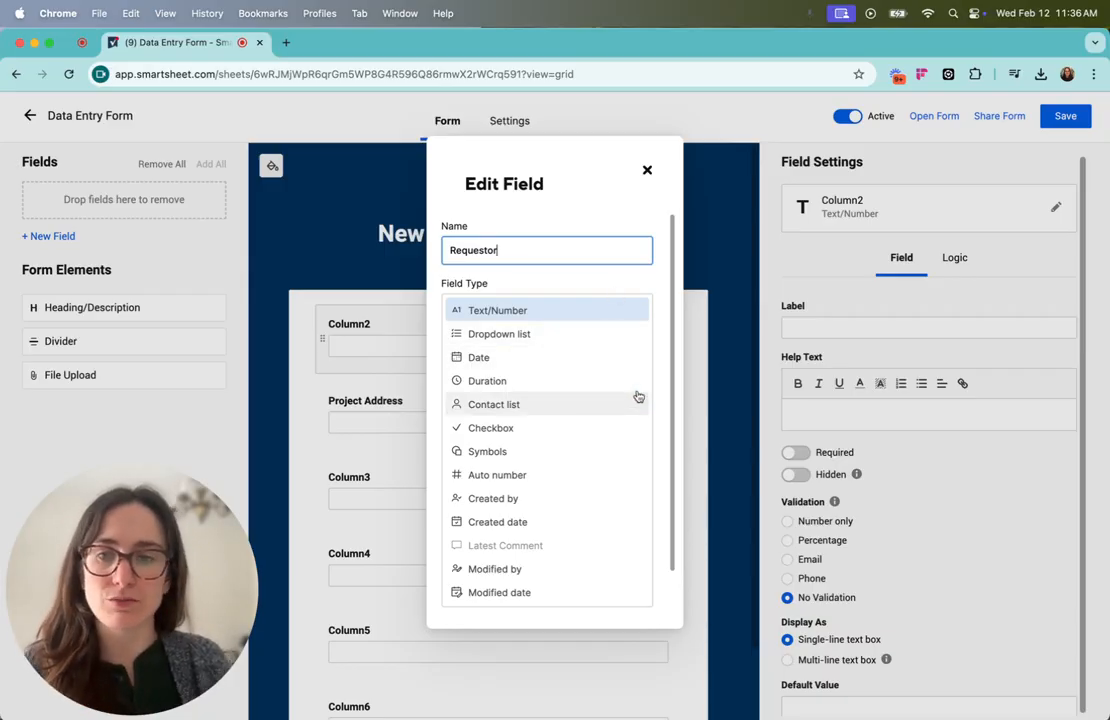
pyautogui.click(526, 408)
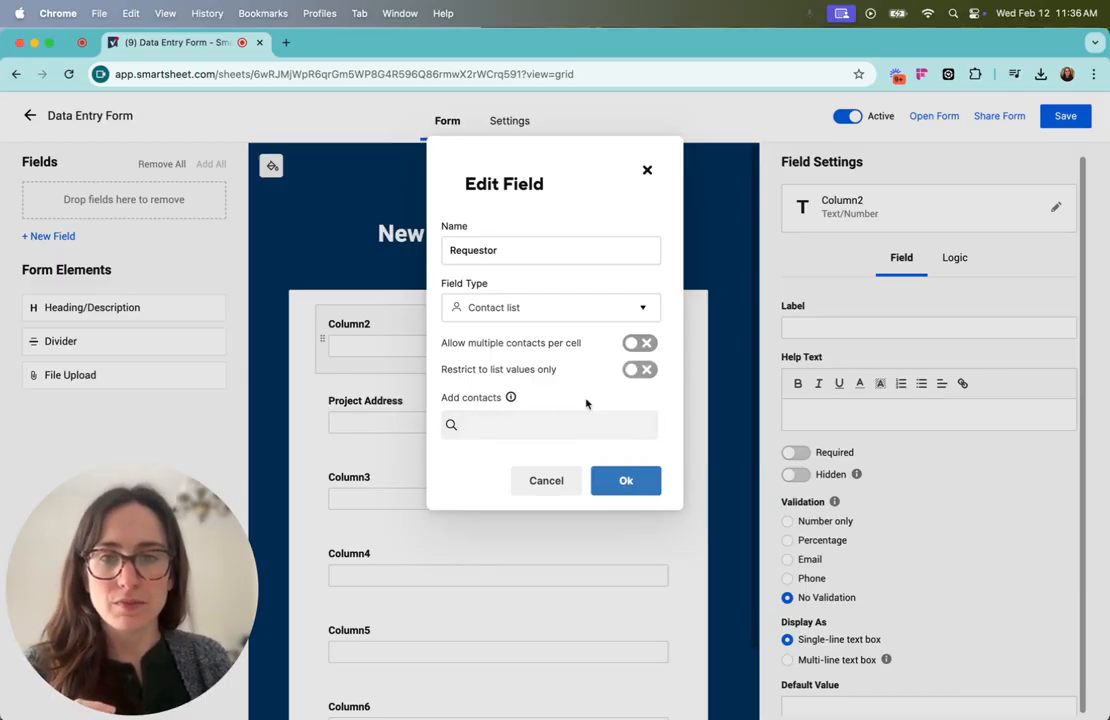
# Add the first suggested contact to the Requestor field, switching the restriction to list values on and back off.
pyautogui.click(637, 370)
pyautogui.click(595, 426)
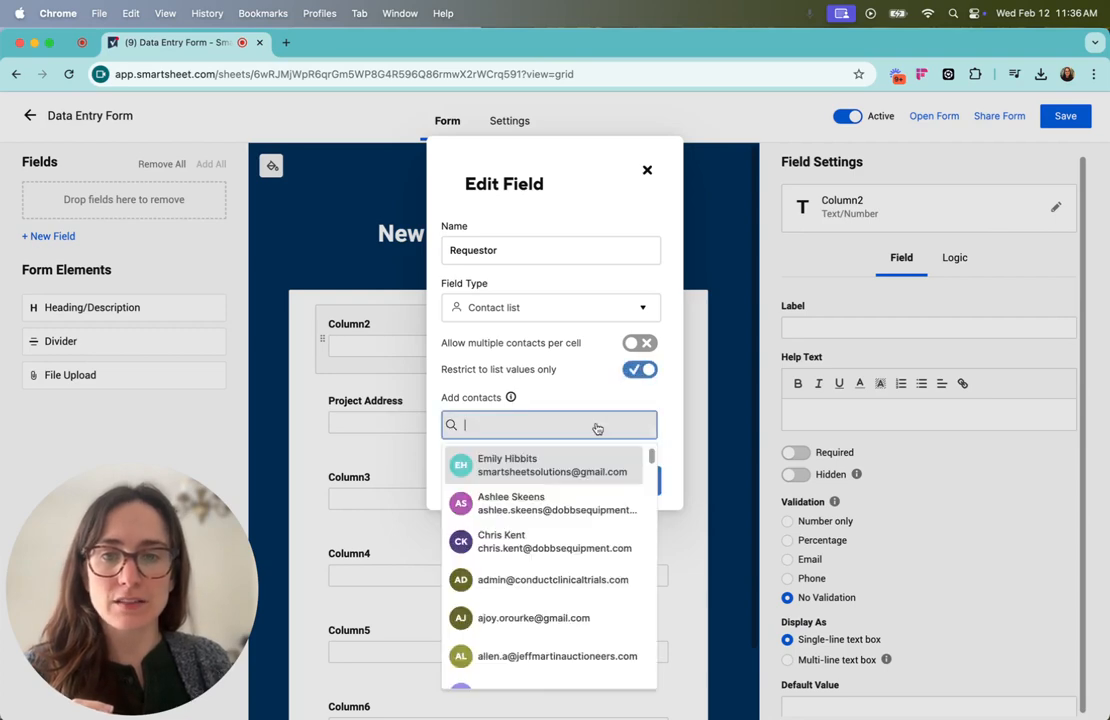
pyautogui.click(550, 463)
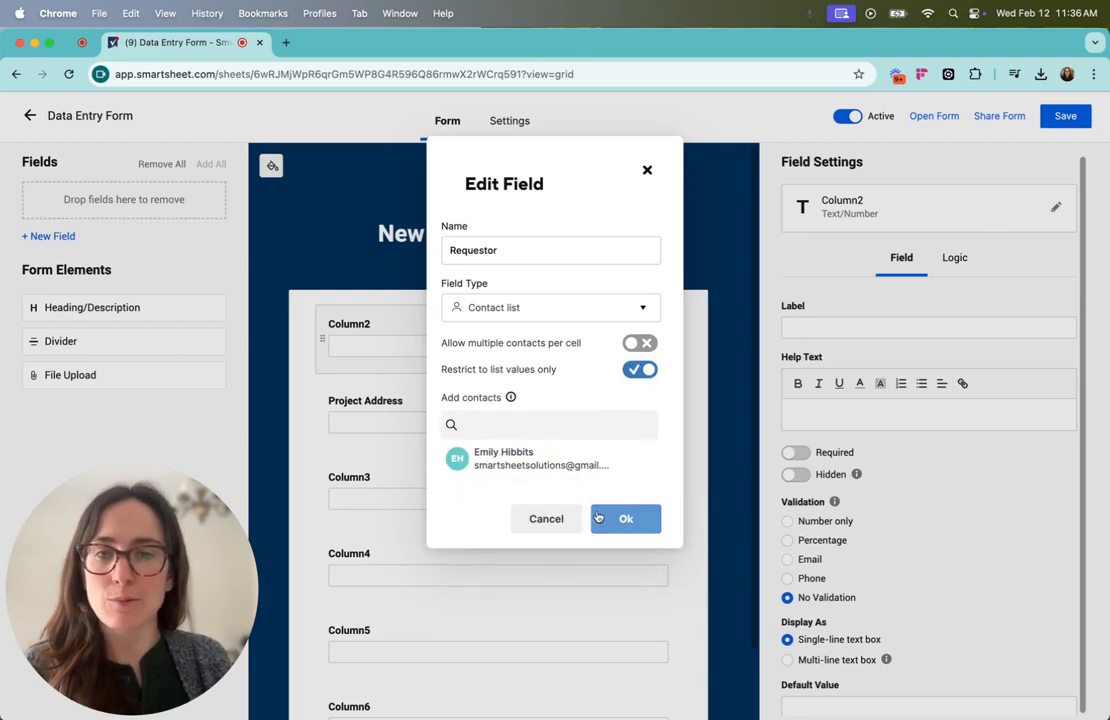
pyautogui.click(639, 372)
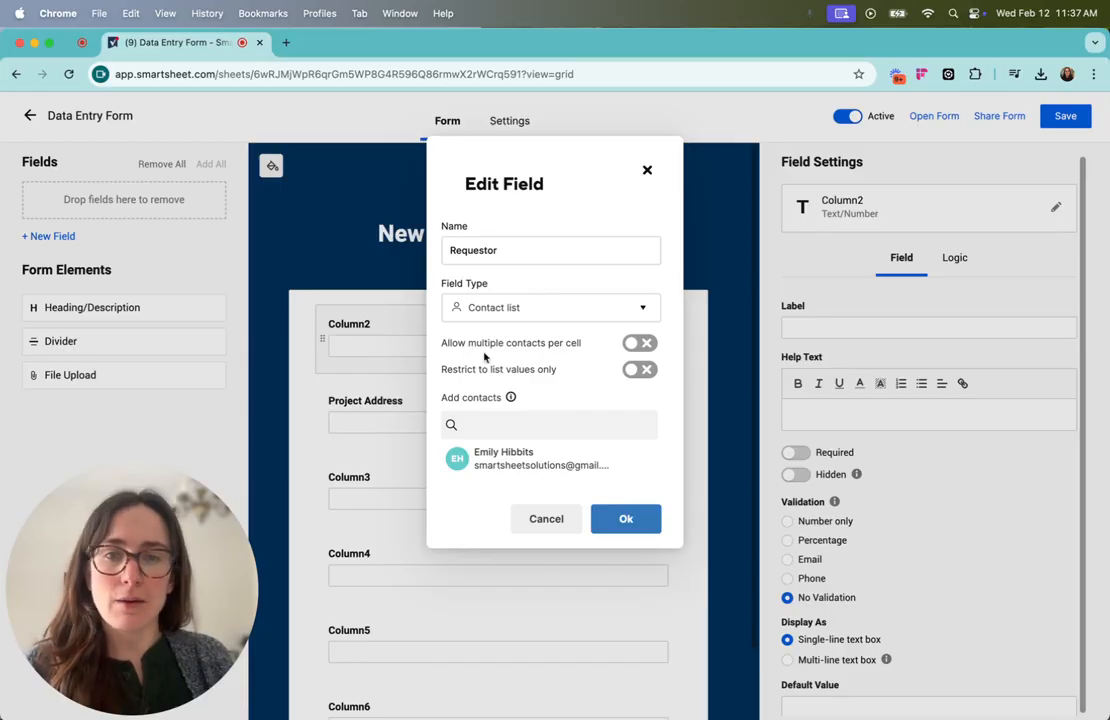
# Switch multiple contacts per cell on and back off for the Requestor field, and apply the field changes.
pyautogui.click(638, 343)
pyautogui.click(575, 427)
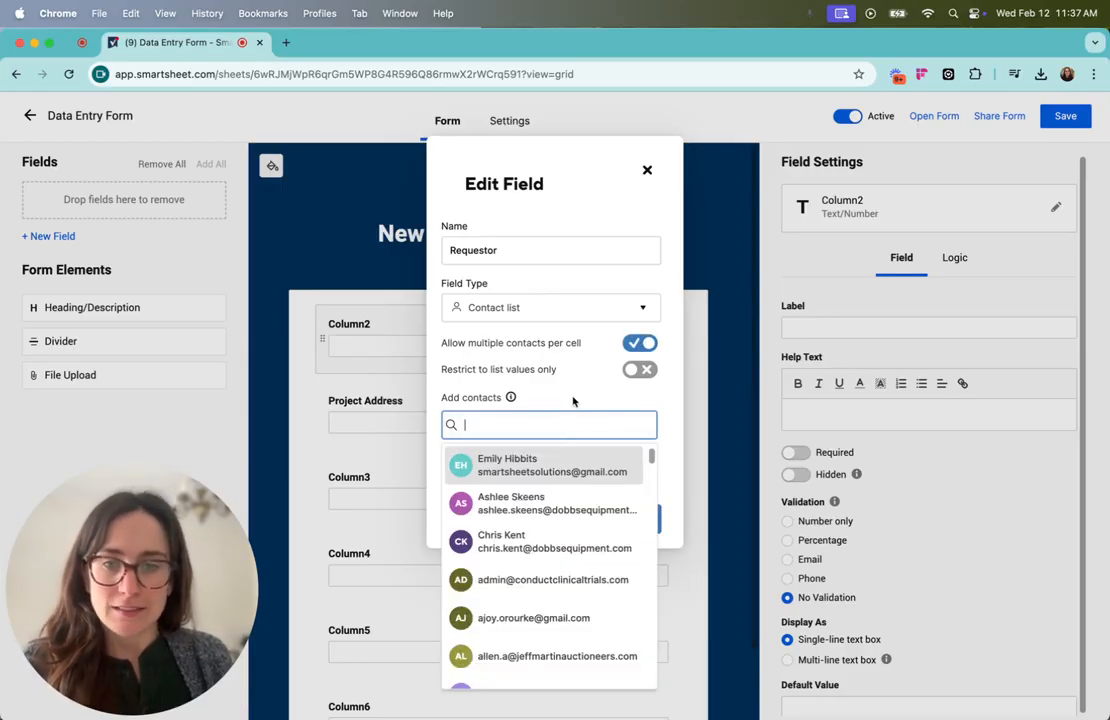
pyautogui.click(572, 390)
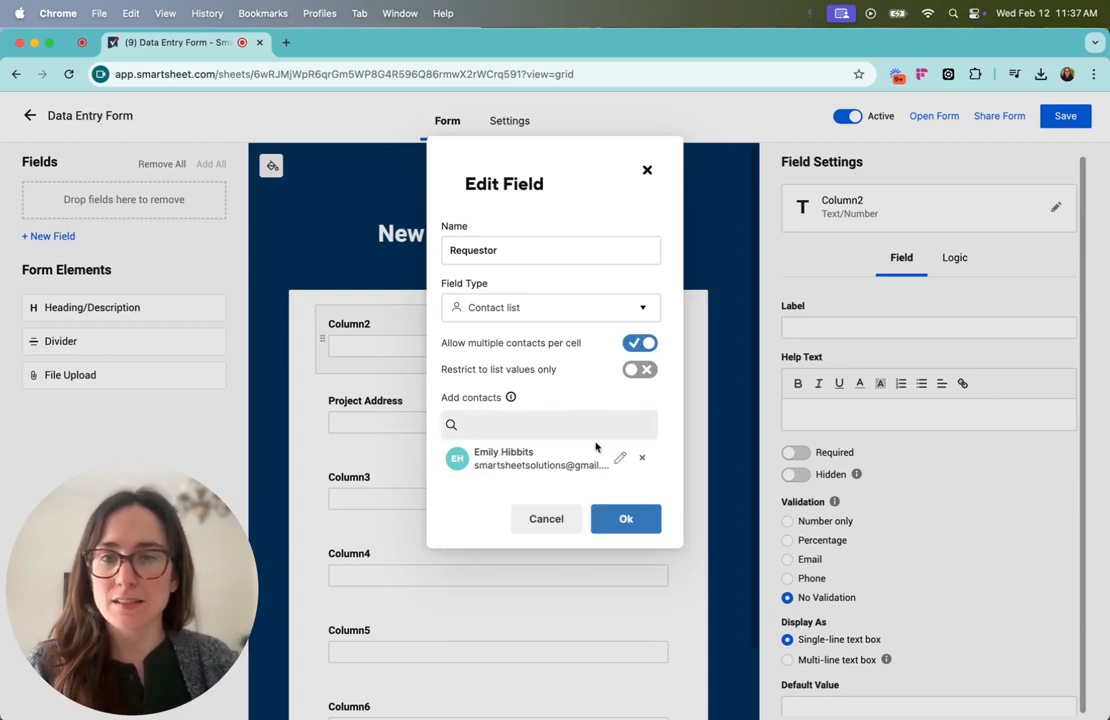
pyautogui.click(643, 343)
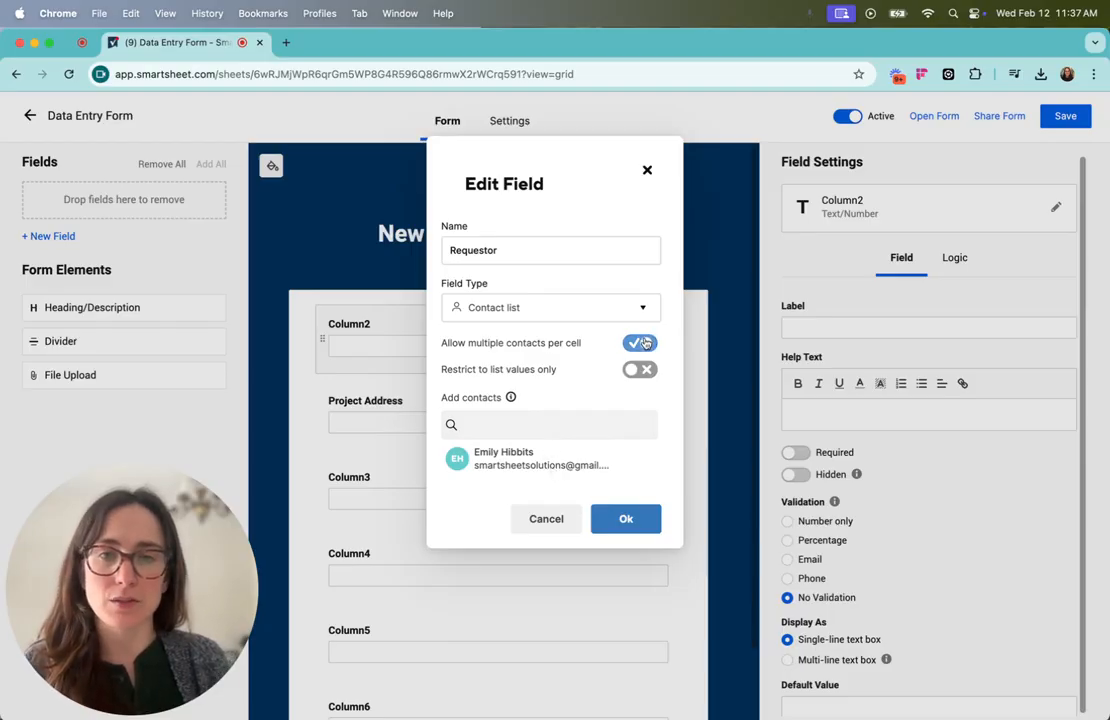
pyautogui.click(624, 517)
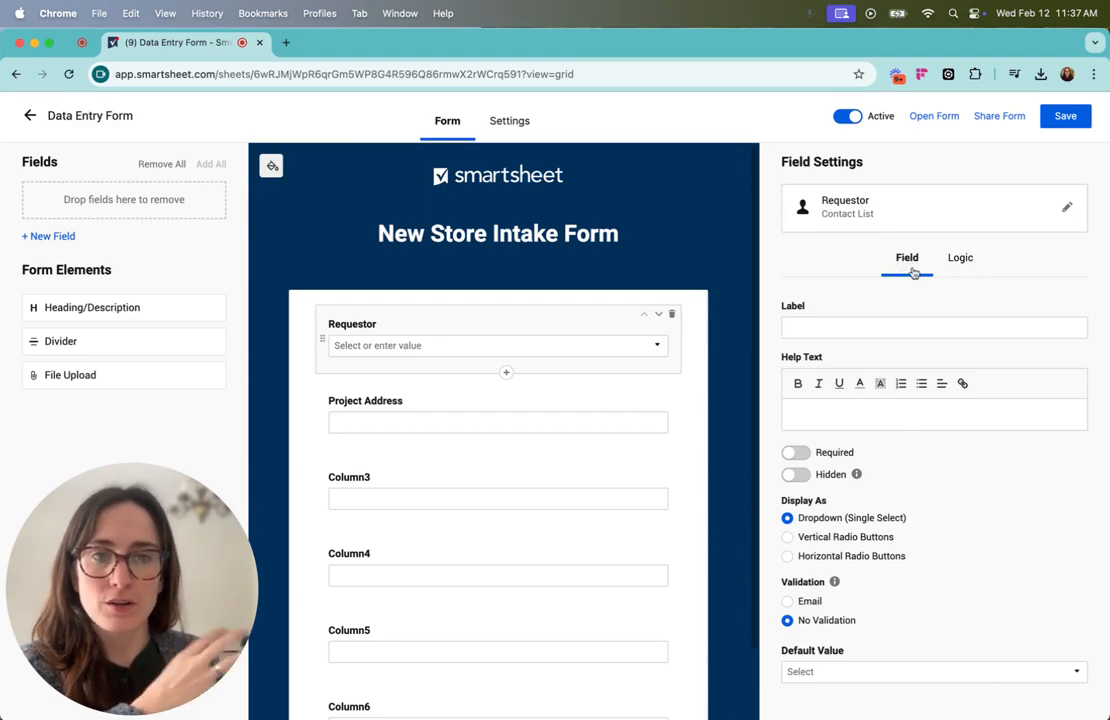
# Label the Requestor field "Please enter your name:".
pyautogui.click(853, 327)
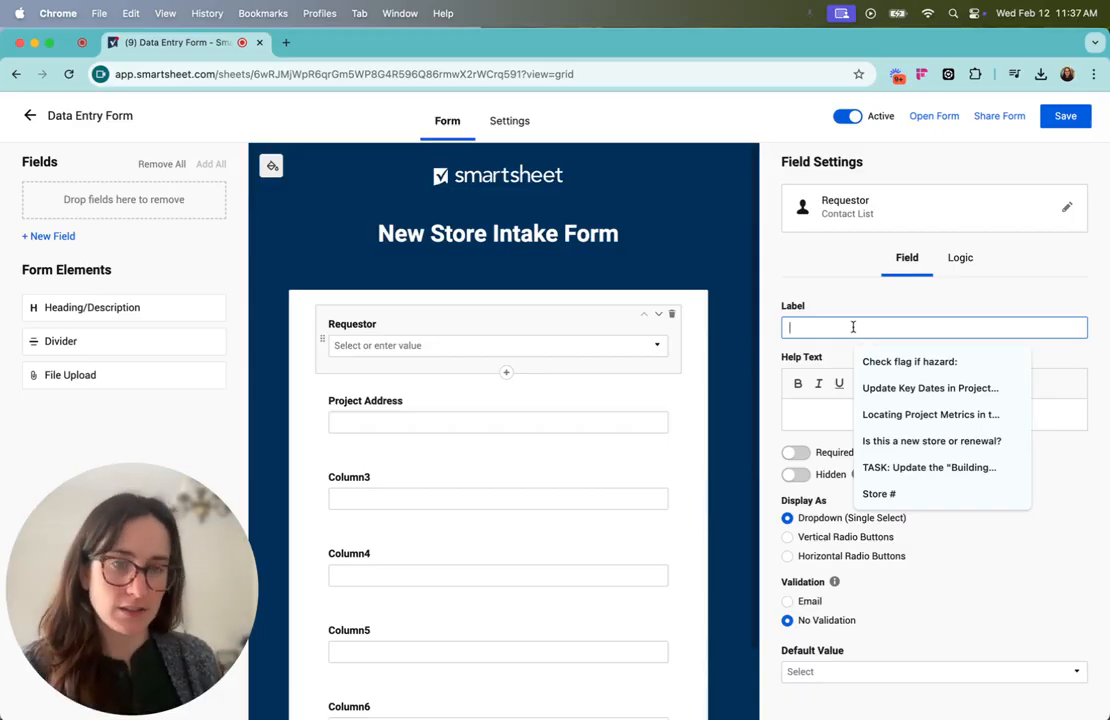
pyautogui.click(862, 297)
pyautogui.click(863, 322)
pyautogui.write('Please enter yor')
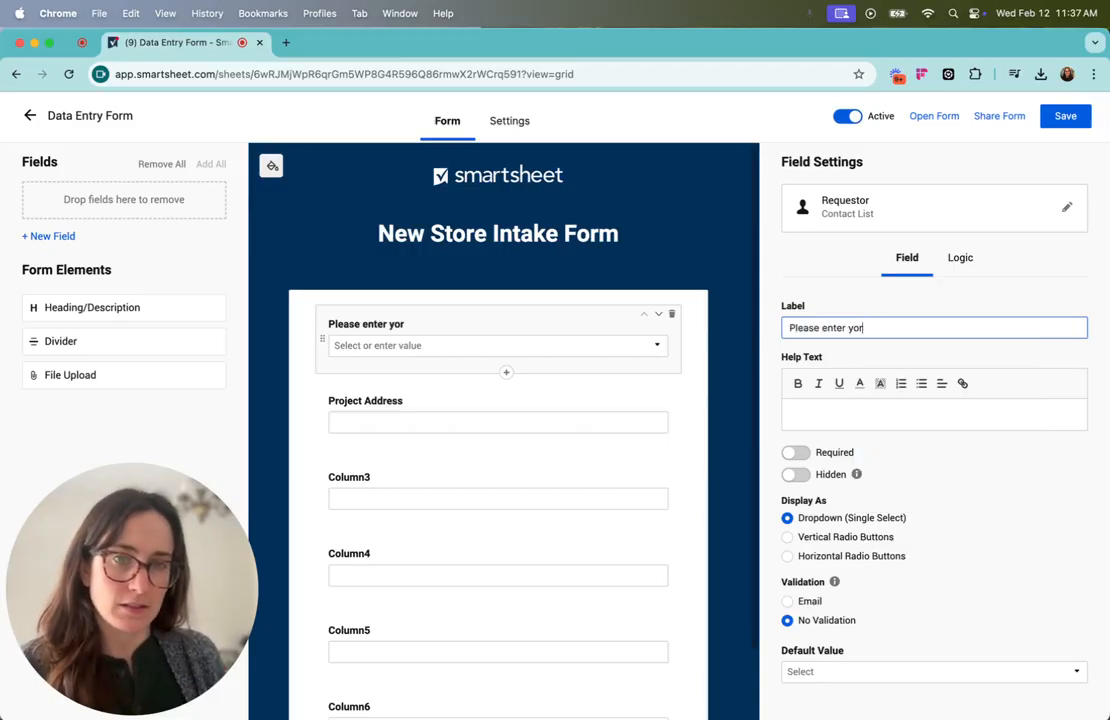
pyautogui.press('BackSpace')
pyautogui.write('ur ad')
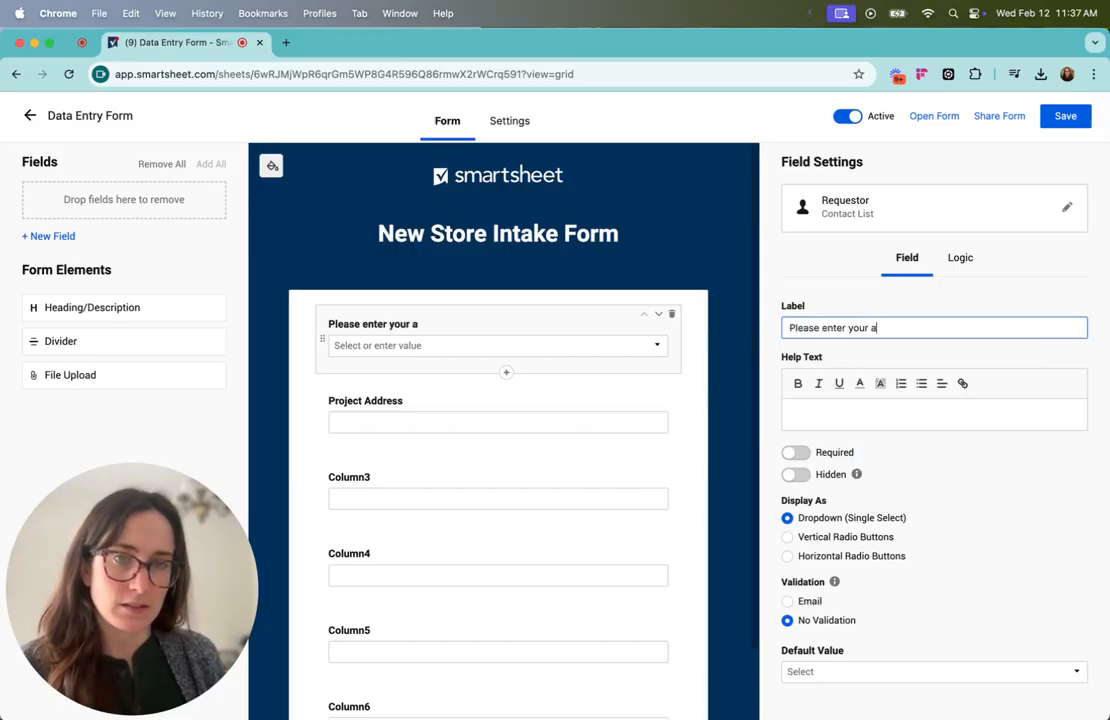
pyautogui.press('BackSpace')
pyautogui.press('BackSpace')
pyautogui.write('name:')
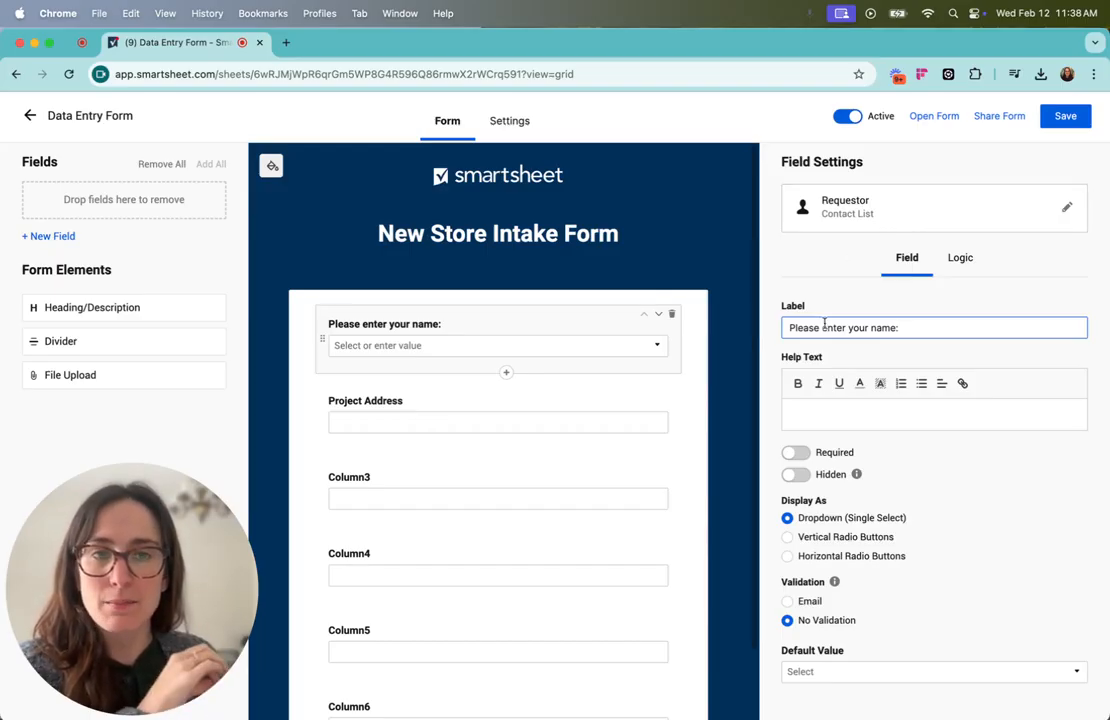
pyautogui.moveTo(789, 327); pyautogui.dragTo(920, 326)
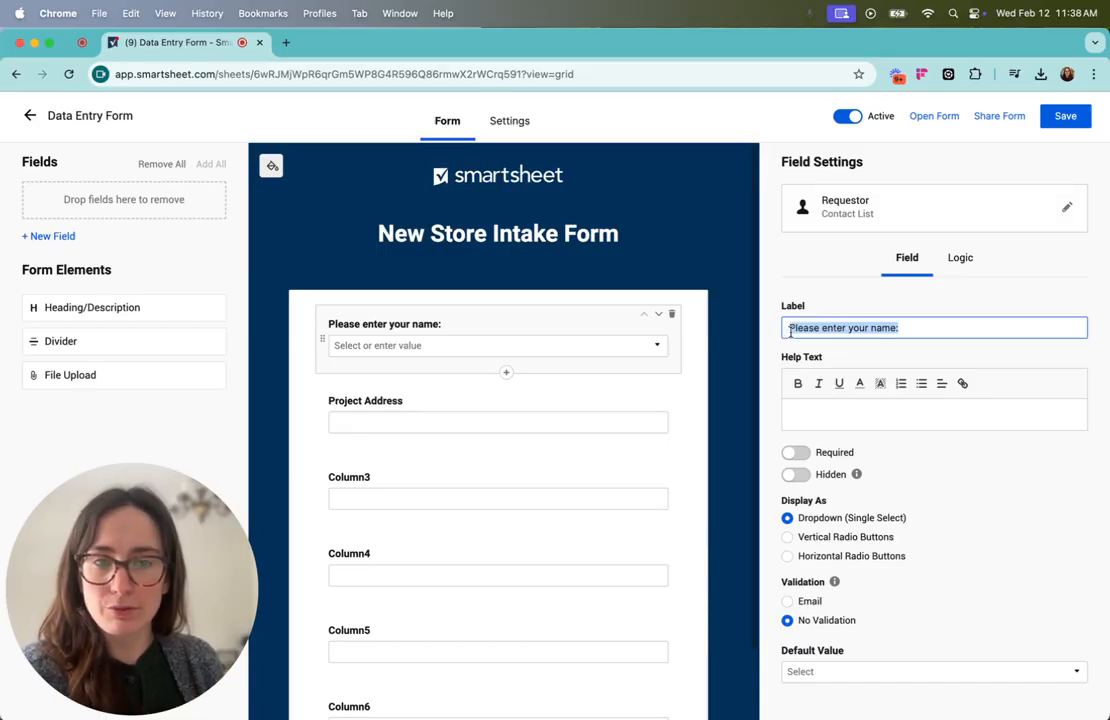
# Add the help text "If your name is not listed in the dropdown, please enter your email below and click enter:" to the Requestor field.
pyautogui.click(807, 409)
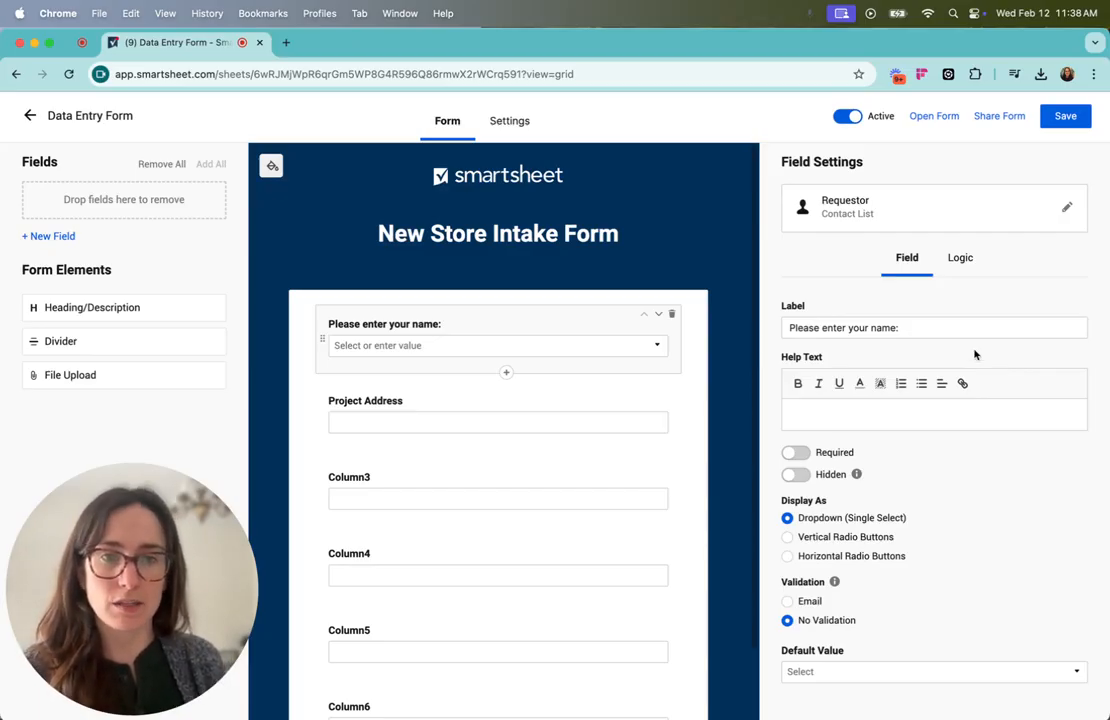
pyautogui.write('If your name')
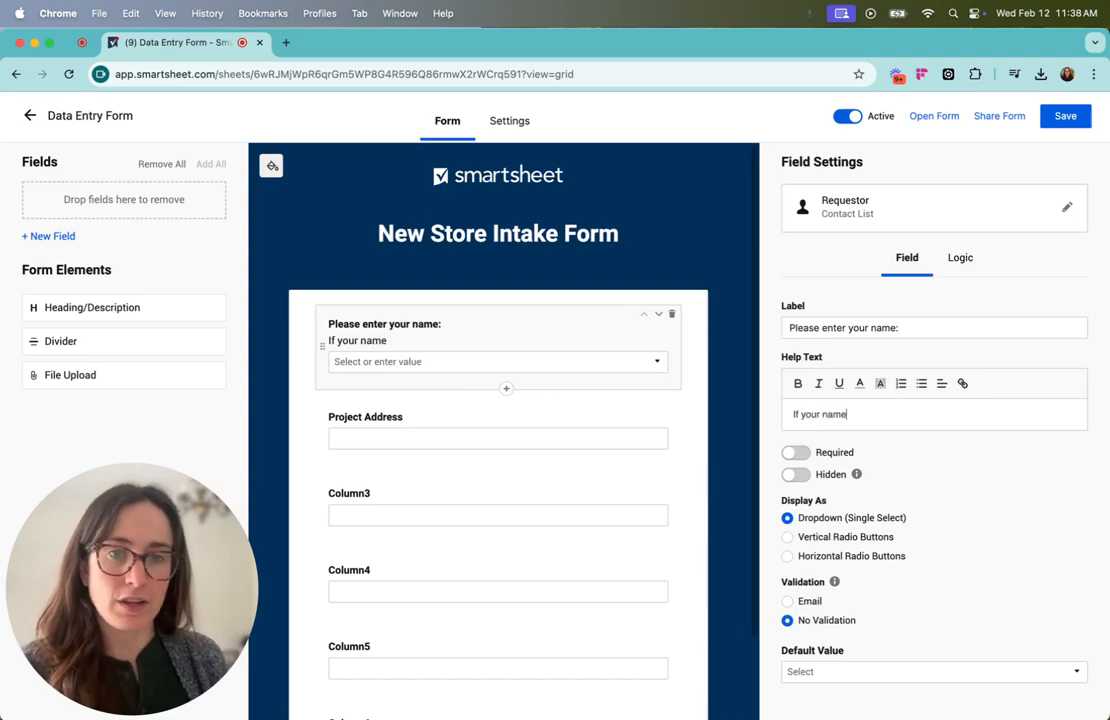
pyautogui.write(' is not listed in th')
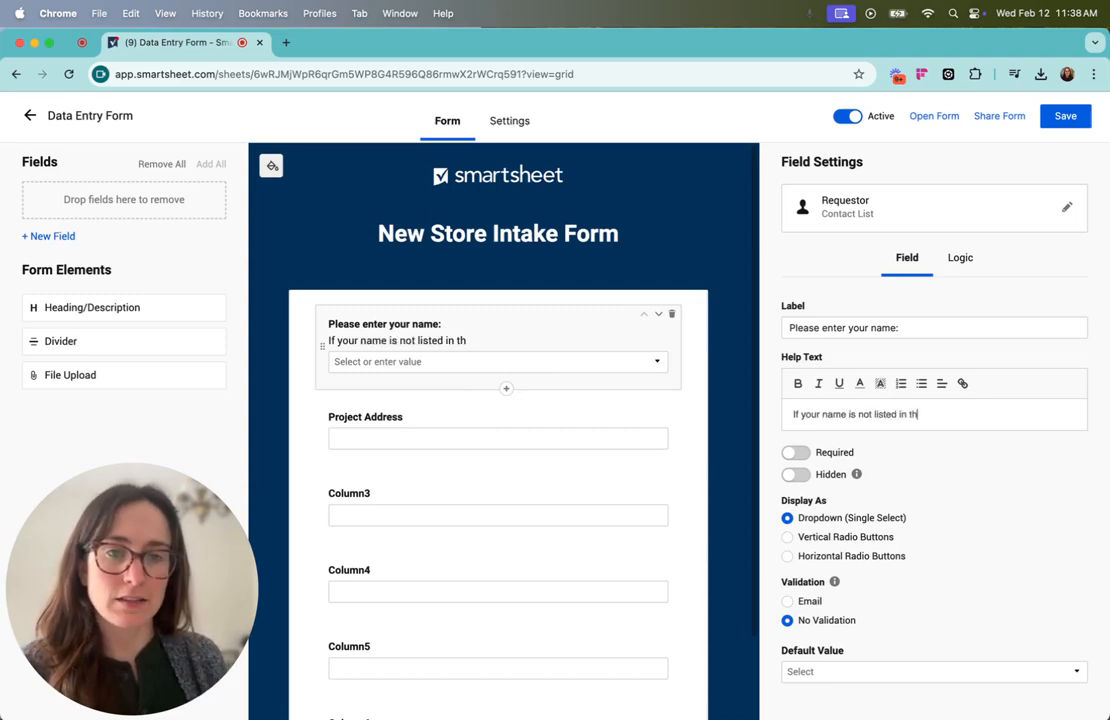
pyautogui.write('e dropdown, please en')
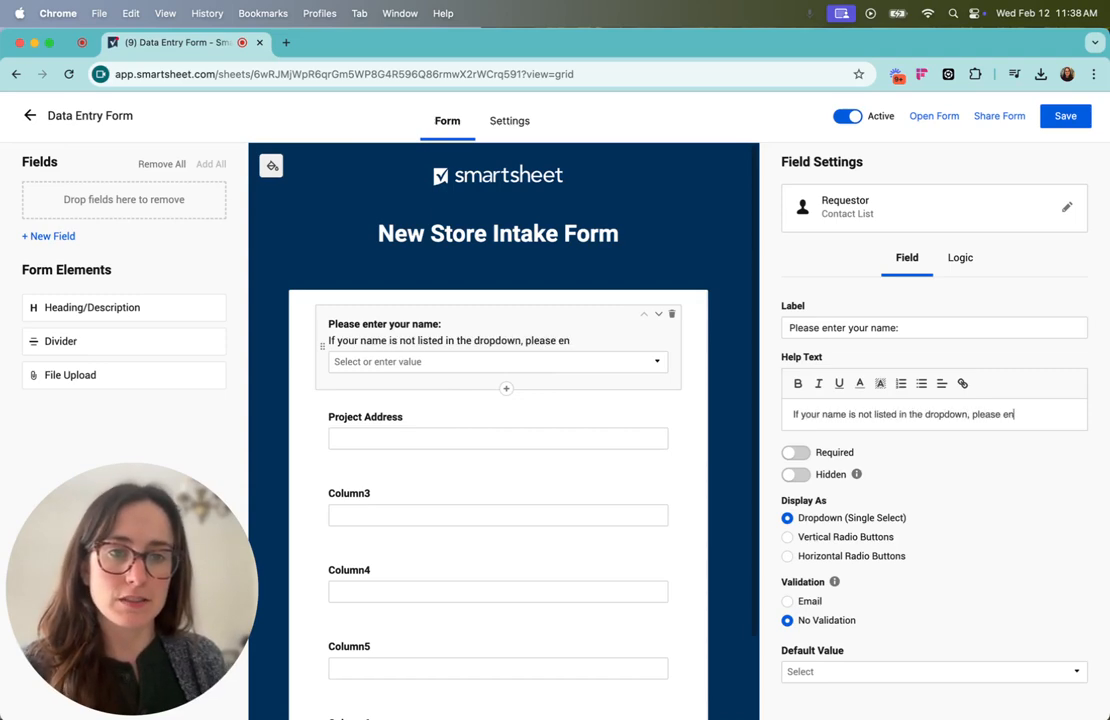
pyautogui.write('ter your email below')
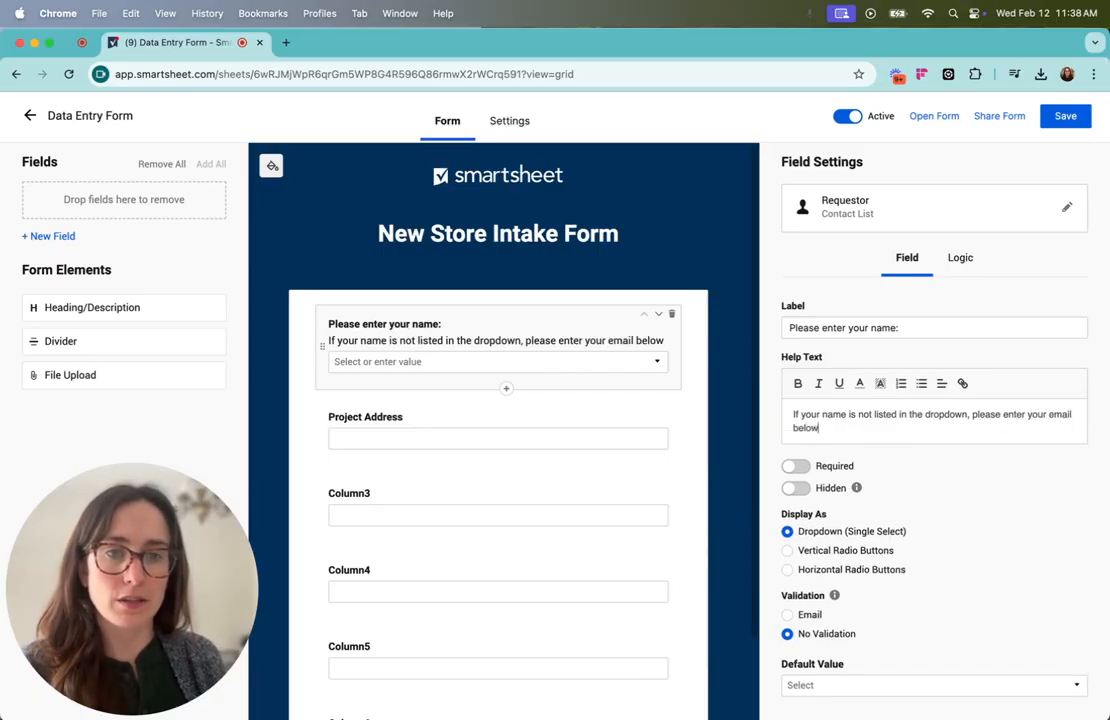
pyautogui.write(' and click enter:')
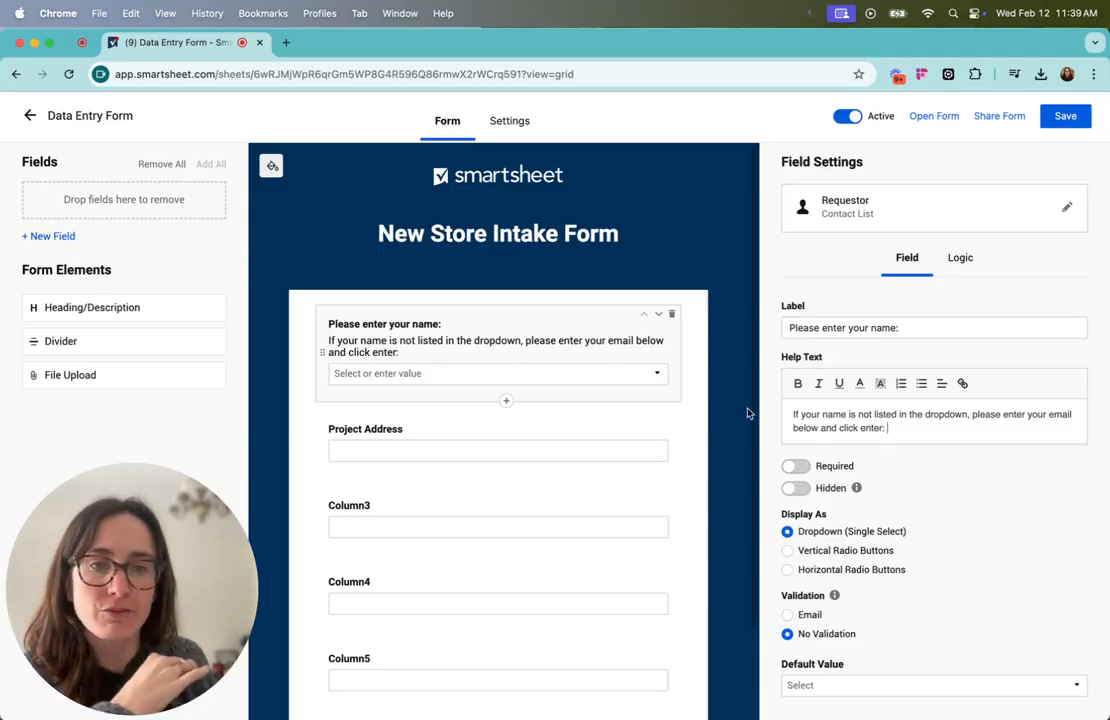
# Format the Requestor field's entire help text as bold red, and restore it to regular black.
pyautogui.moveTo(794, 413); pyautogui.dragTo(902, 440)
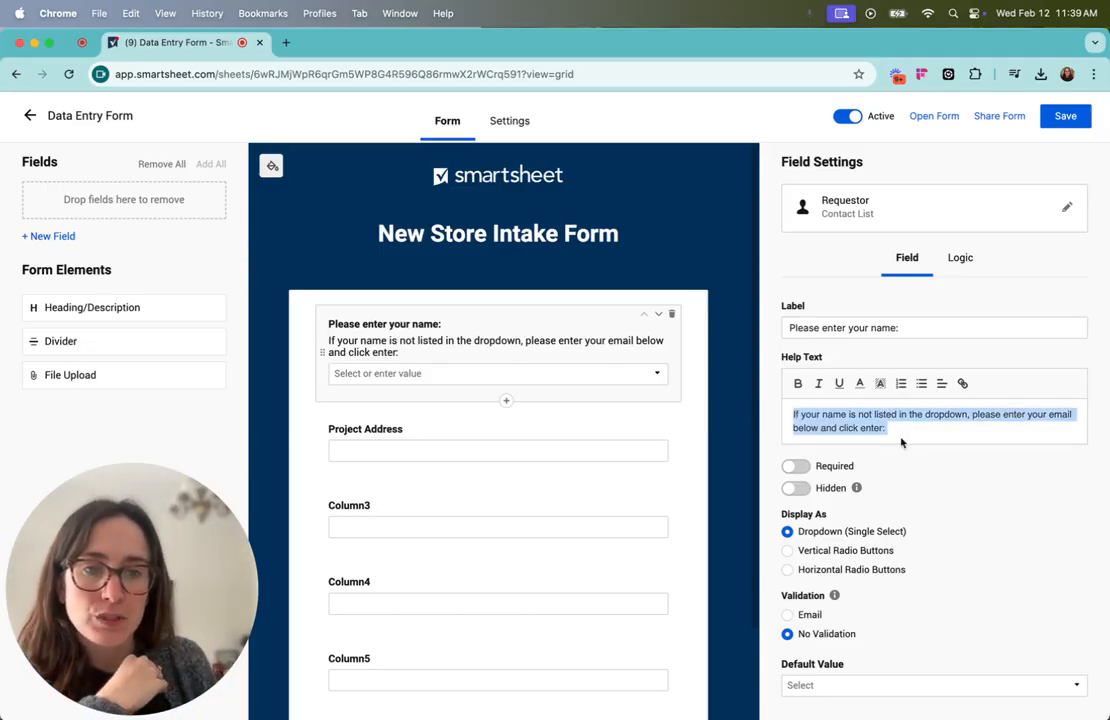
pyautogui.click(798, 384)
pyautogui.click(859, 384)
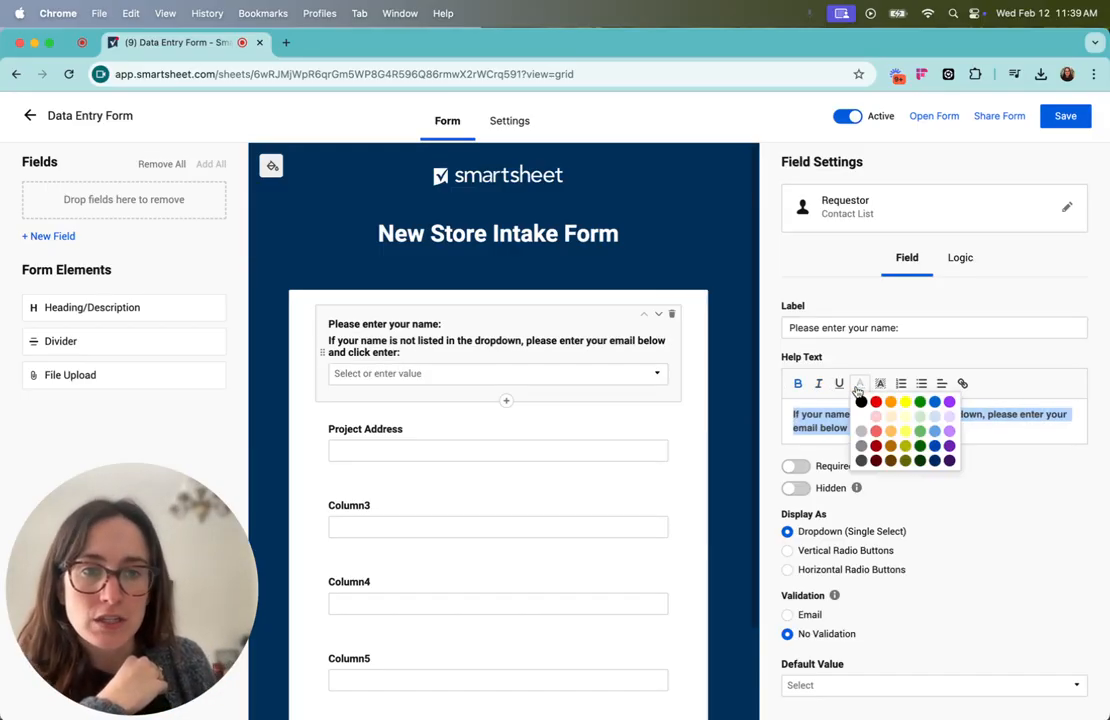
pyautogui.click(878, 402)
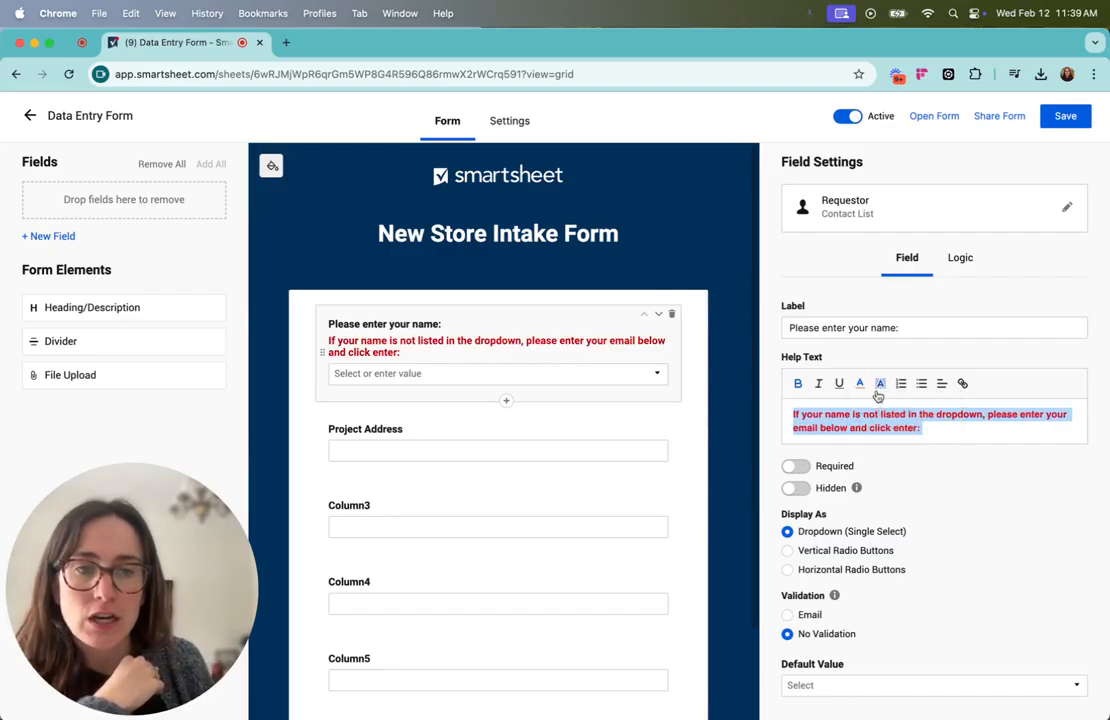
pyautogui.click(859, 384)
pyautogui.click(860, 400)
pyautogui.click(798, 384)
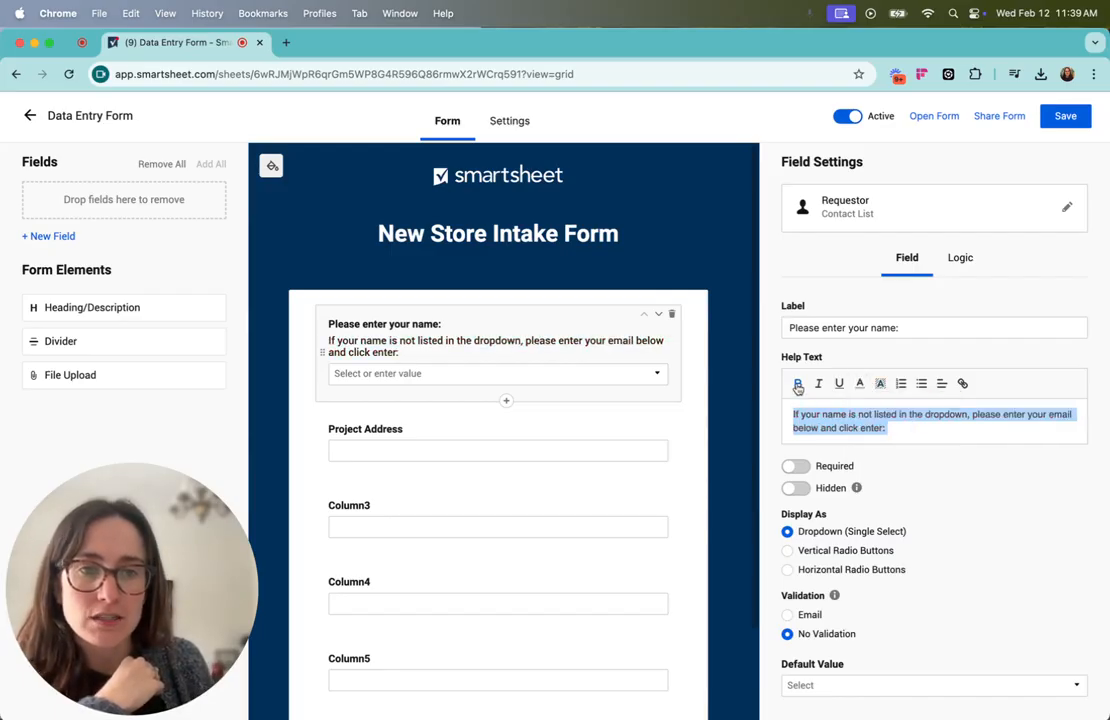
# Turn the help text into a bulleted list and back, and open link entry for the word "dropdown" without adding a link.
pyautogui.click(921, 383)
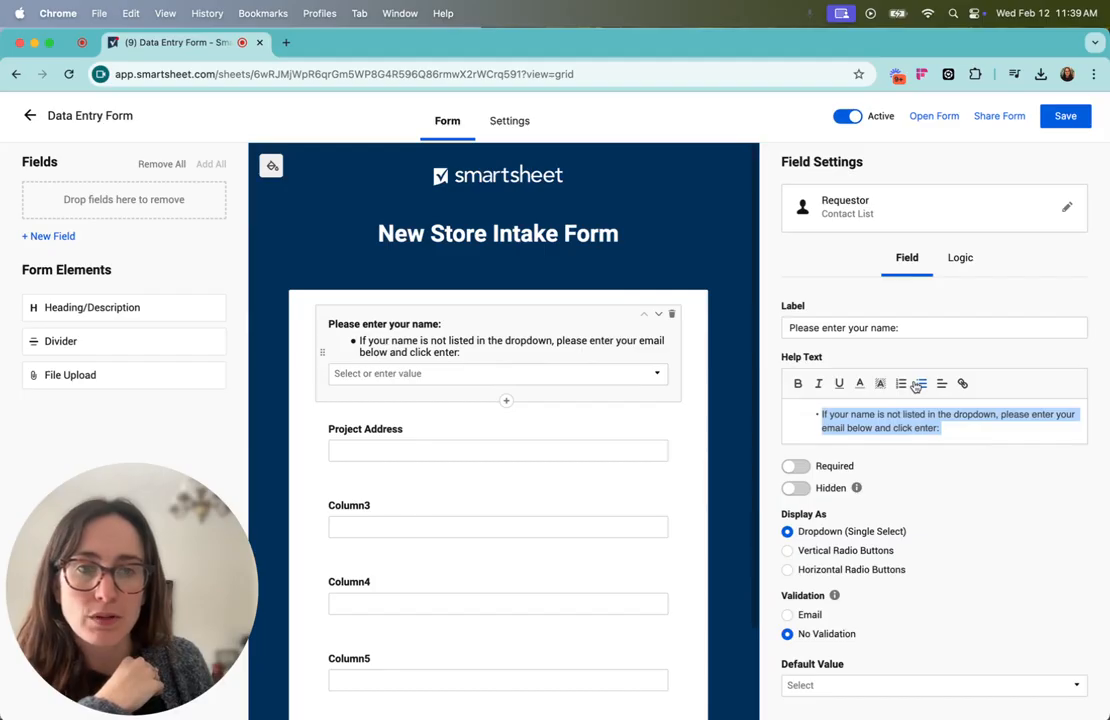
pyautogui.click(918, 384)
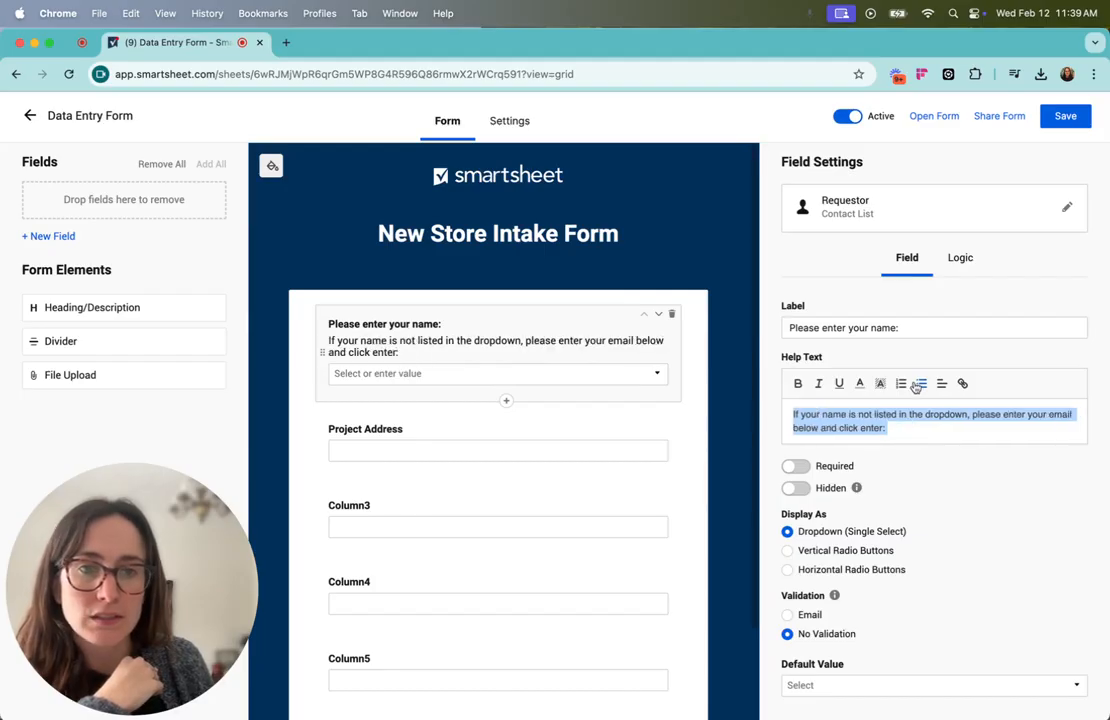
pyautogui.click(848, 414)
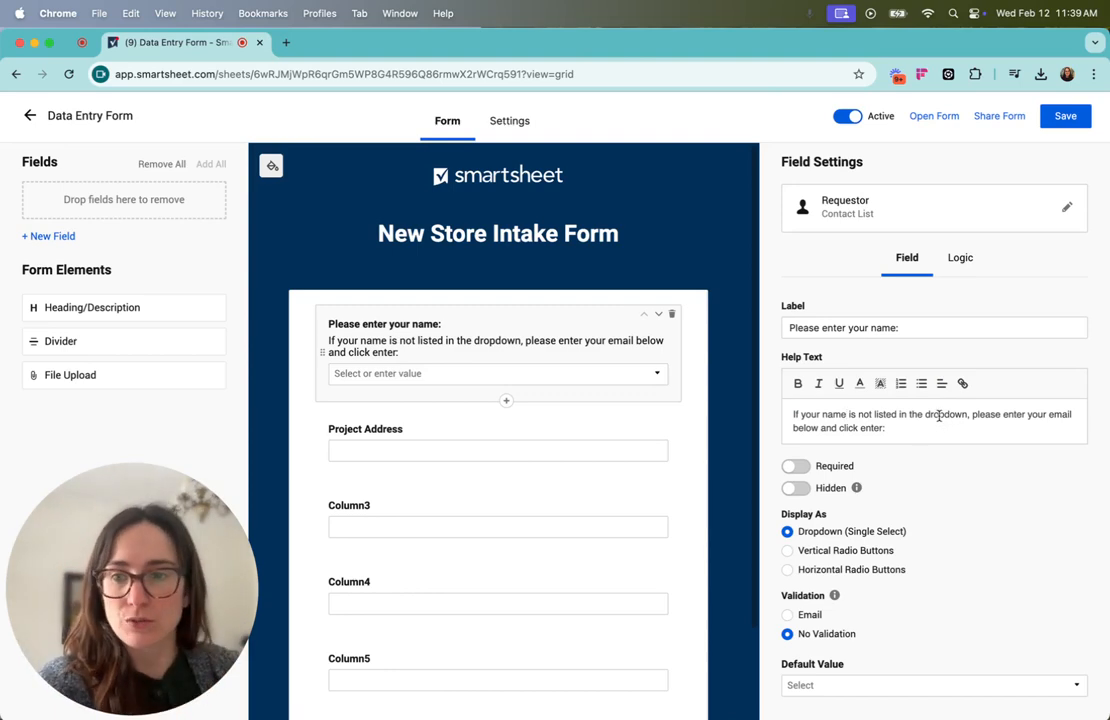
pyautogui.doubleClick(939, 416)
pyautogui.click(962, 383)
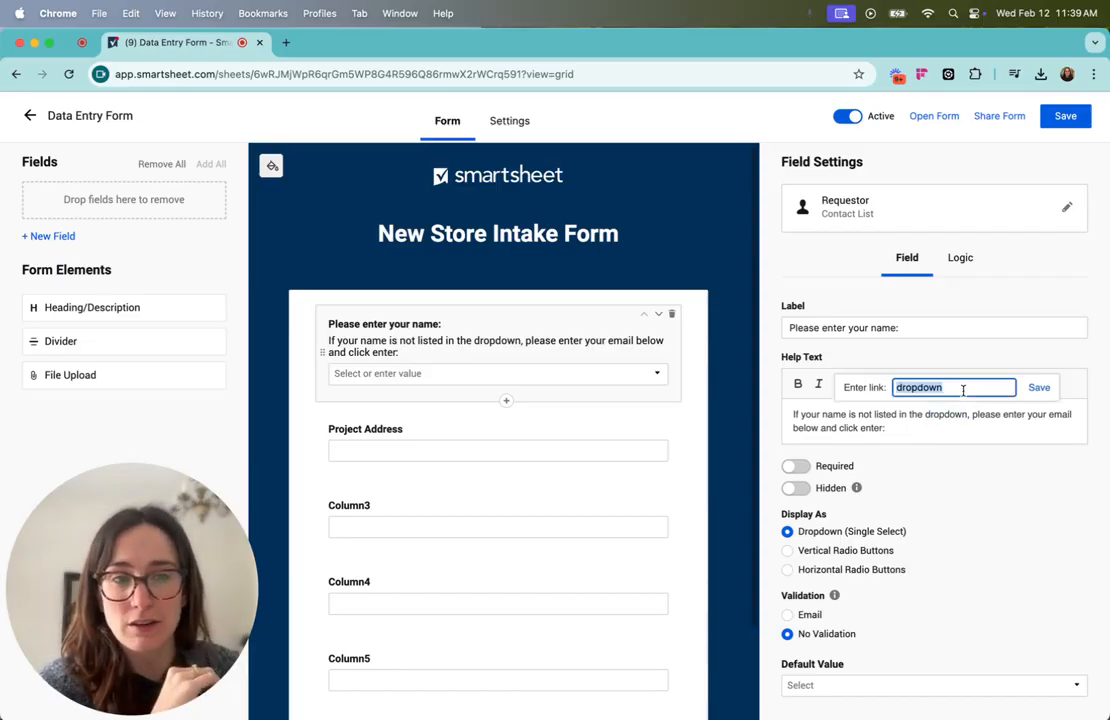
pyautogui.click(966, 431)
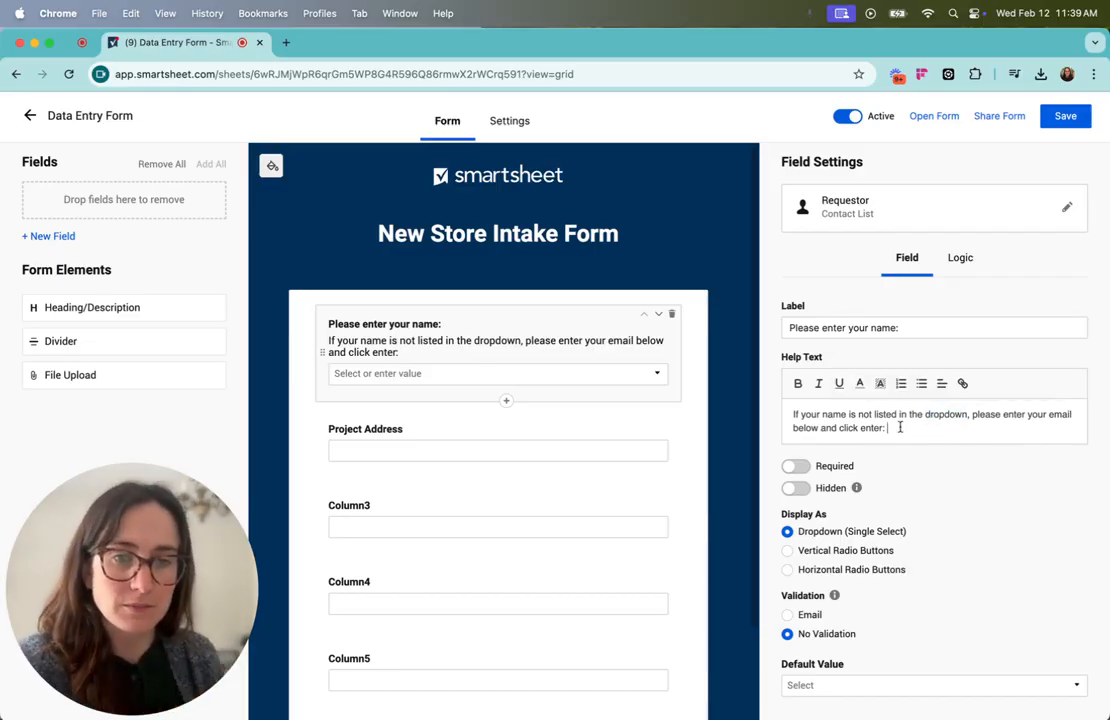
# Switch the Requestor field's Required setting on and back off twice, and look at the Hidden option's information.
pyautogui.click(795, 467)
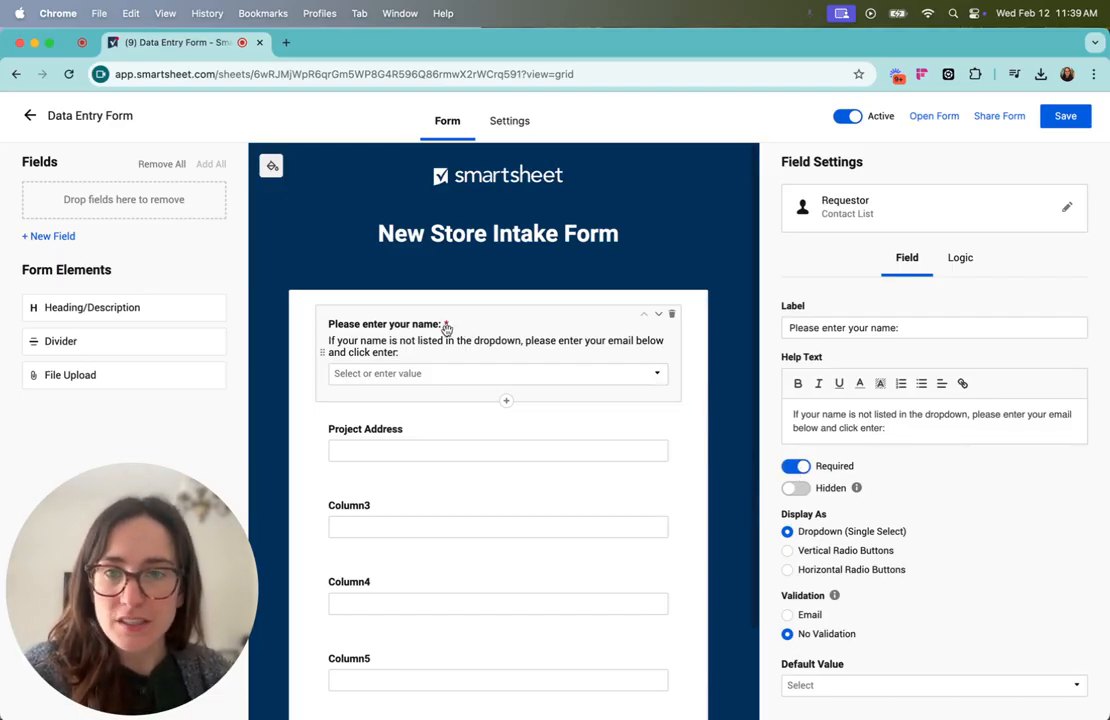
pyautogui.click(797, 466)
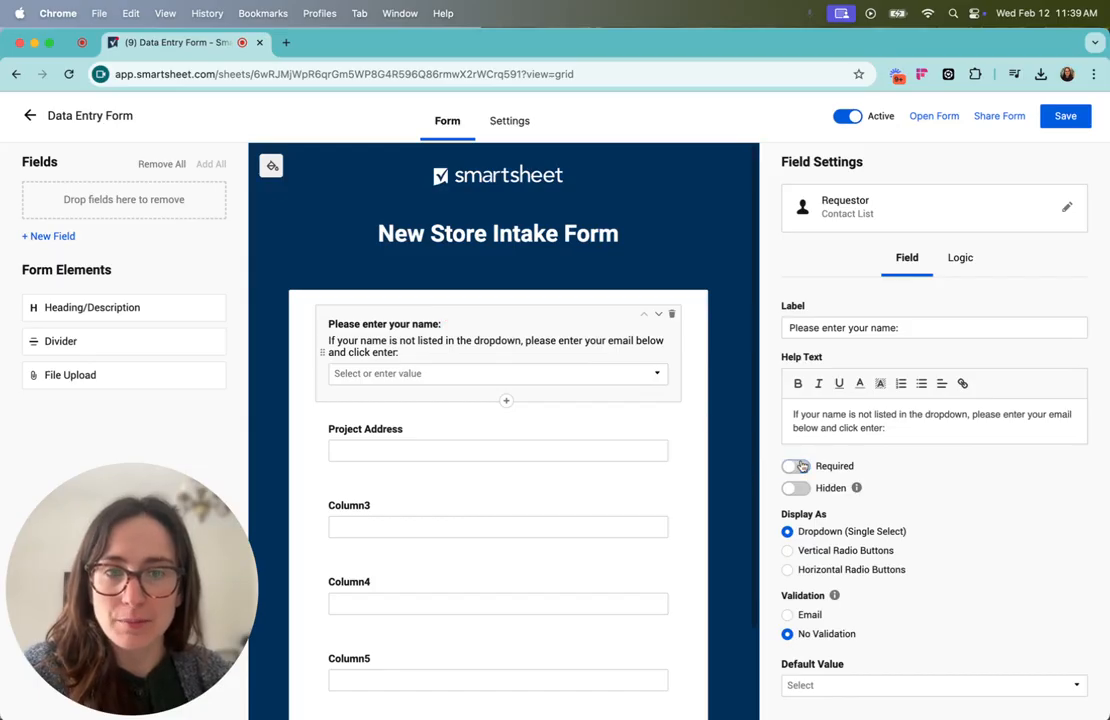
pyautogui.click(801, 466)
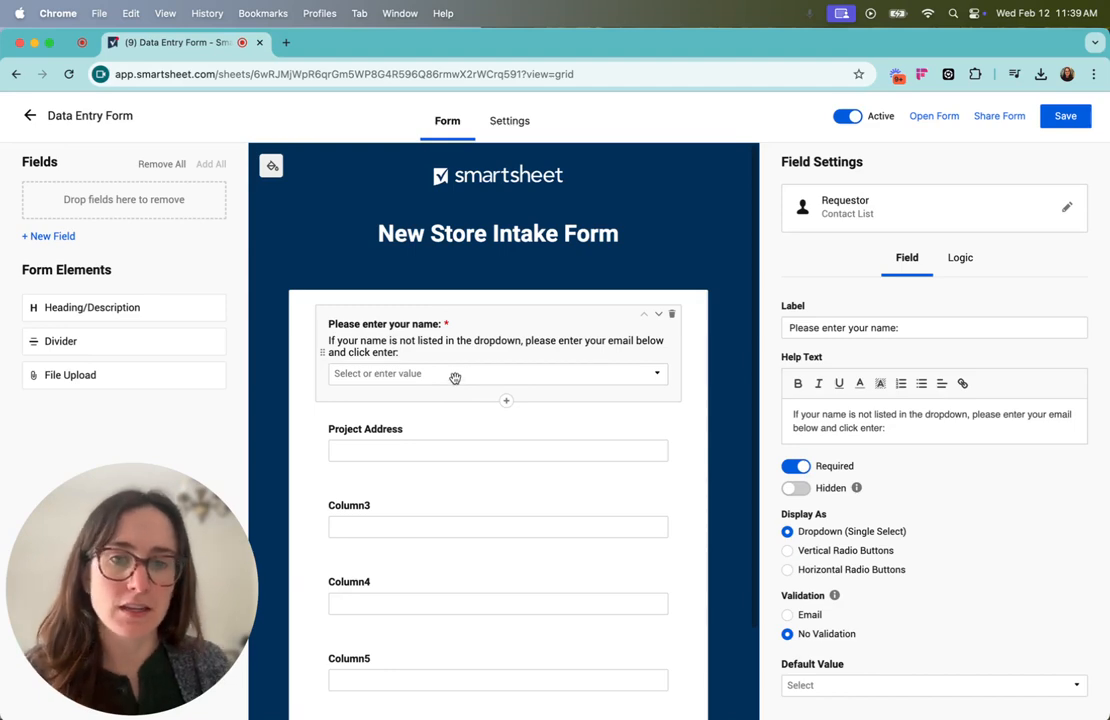
pyautogui.click(798, 474)
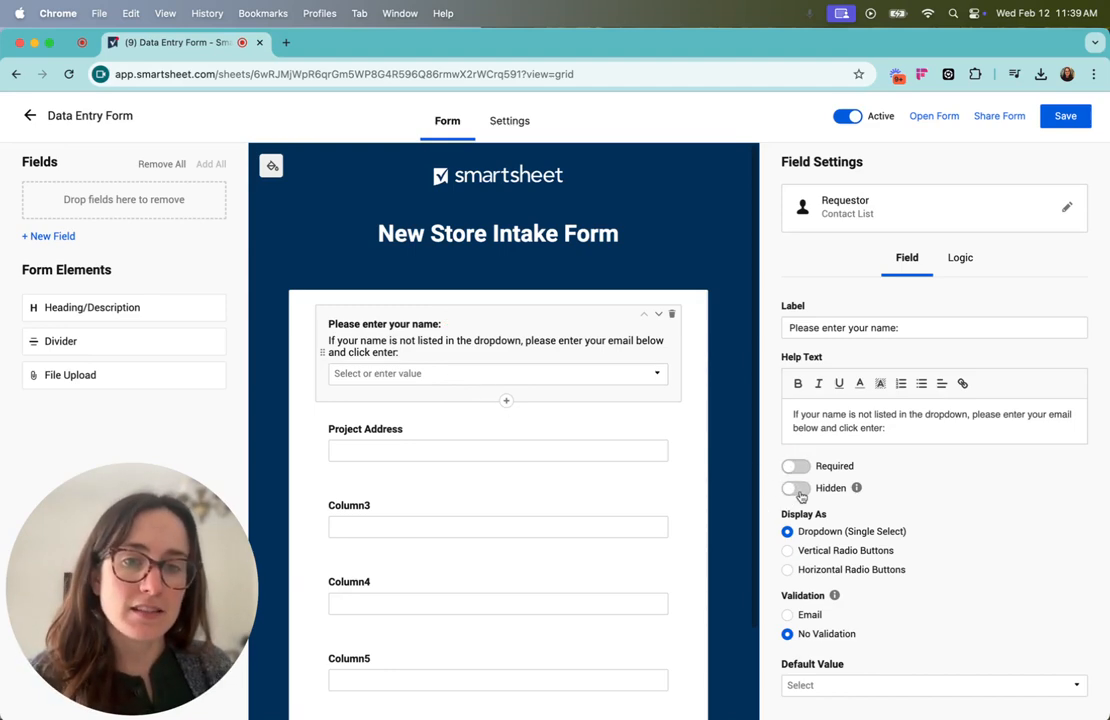
pyautogui.moveTo(866, 492)
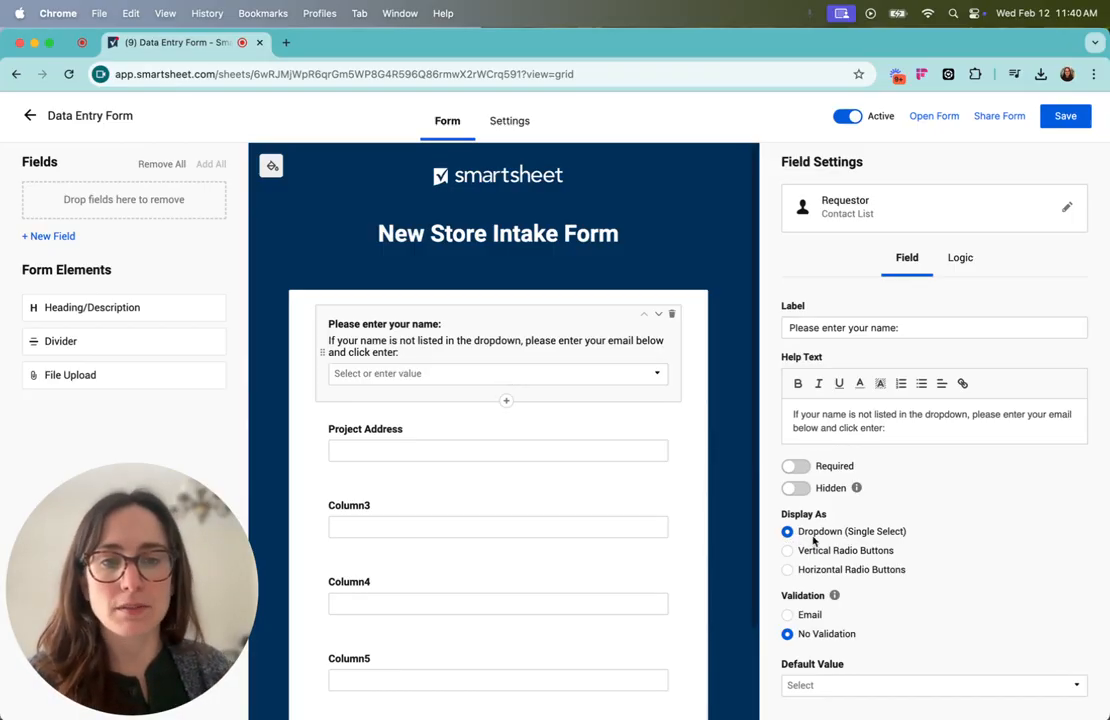
# Try vertical and horizontal radio buttons for the Requestor field, view its default value choices, and return the display to Dropdown (Single Select).
pyautogui.click(787, 551)
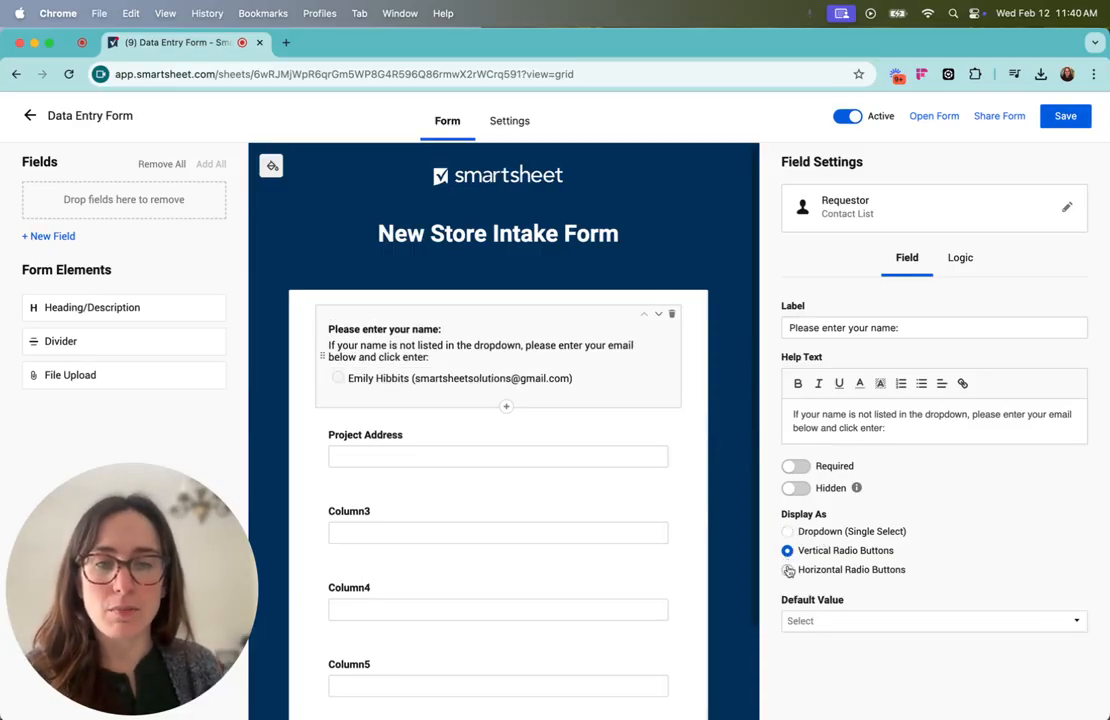
pyautogui.click(787, 571)
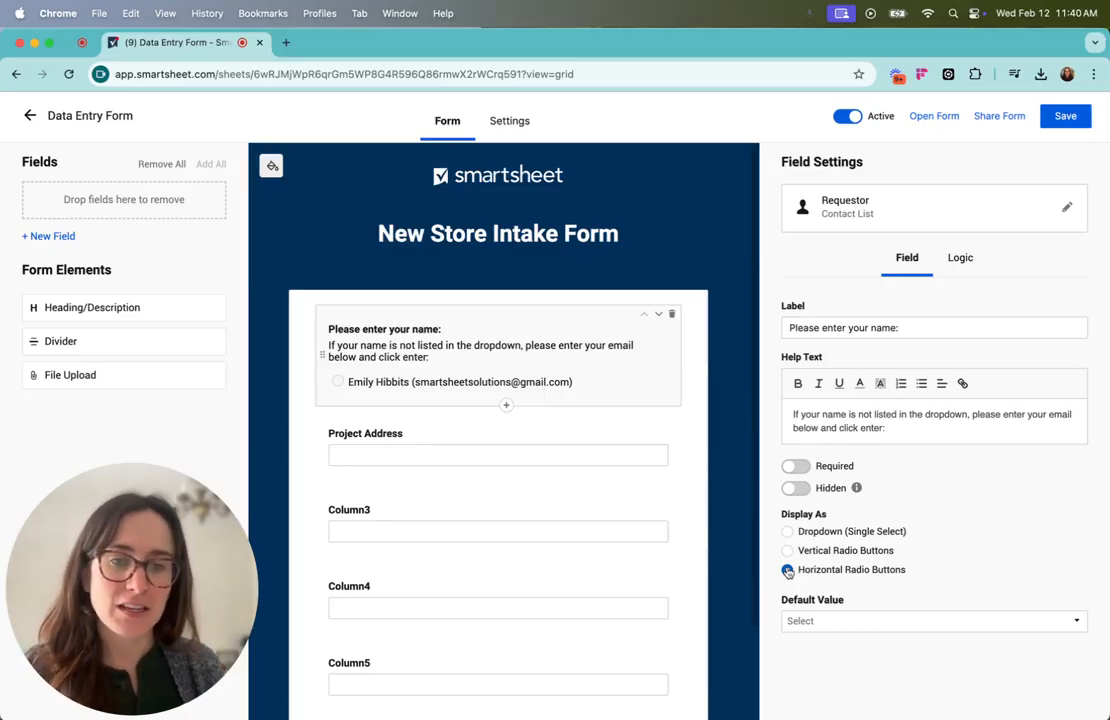
pyautogui.click(1048, 621)
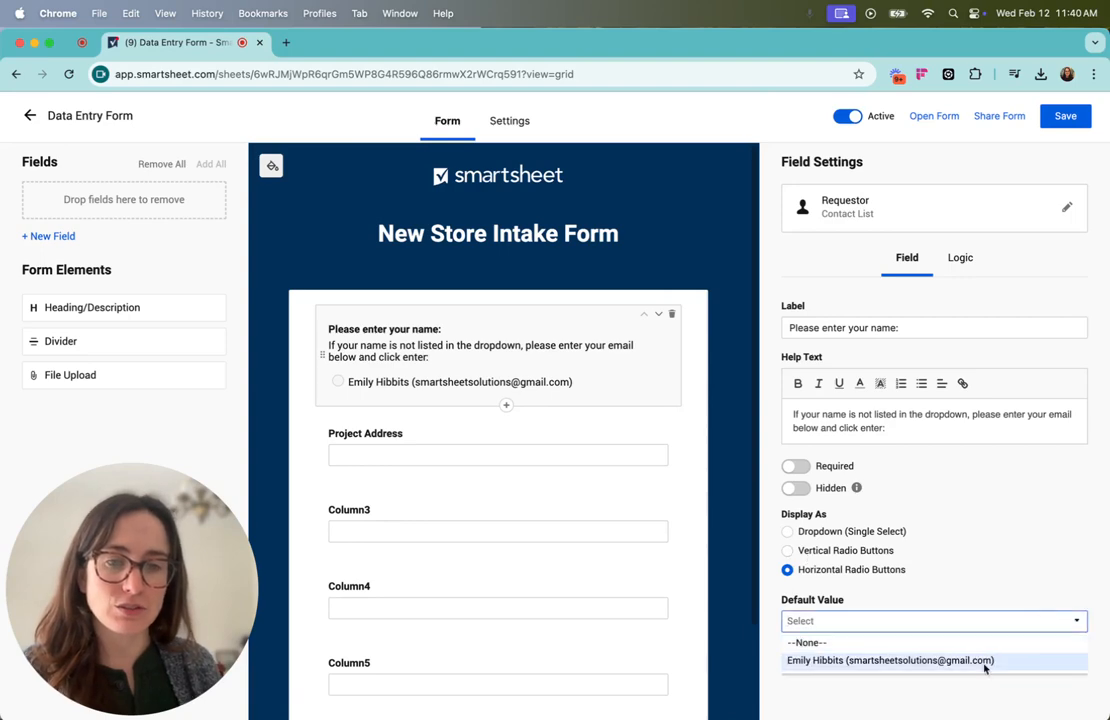
pyautogui.click(788, 531)
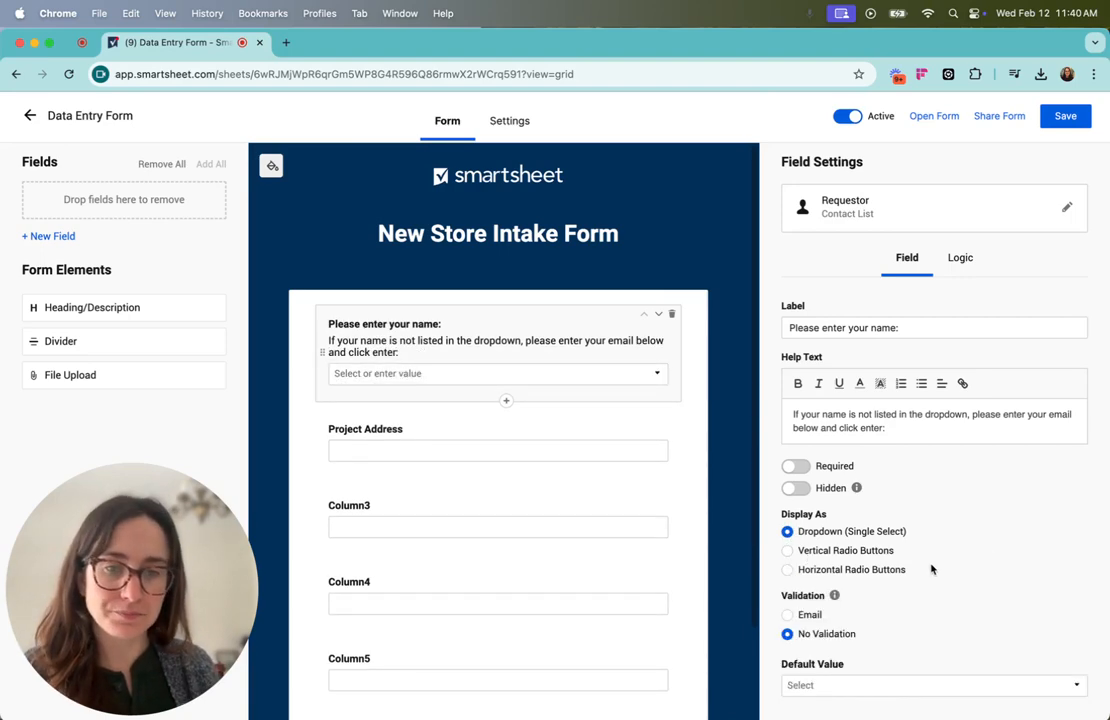
# Set the Requestor field's validation to Email and make it required, viewing its conditional logic settings as well.
pyautogui.click(790, 616)
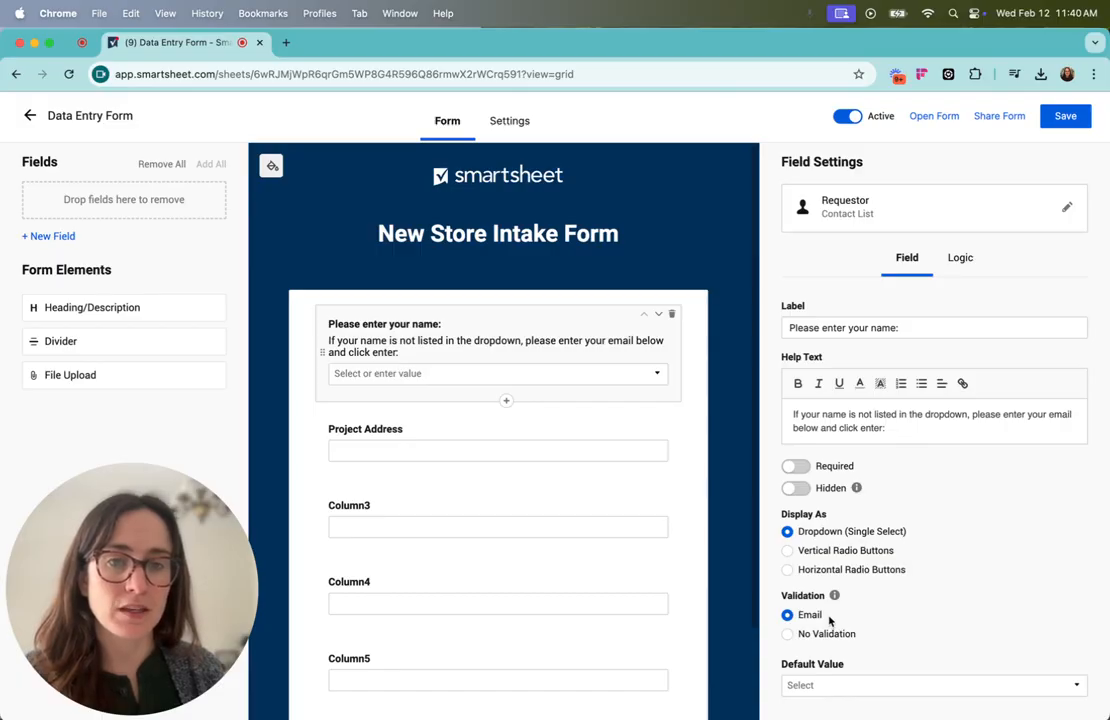
pyautogui.click(797, 466)
pyautogui.click(956, 264)
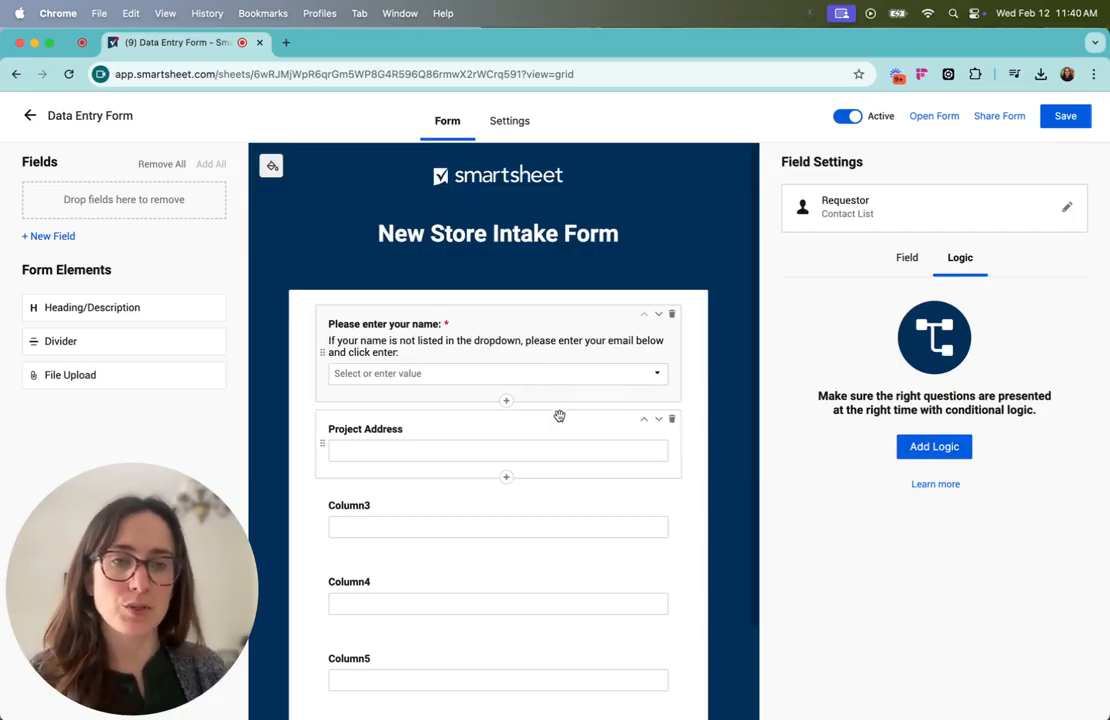
pyautogui.click(907, 257)
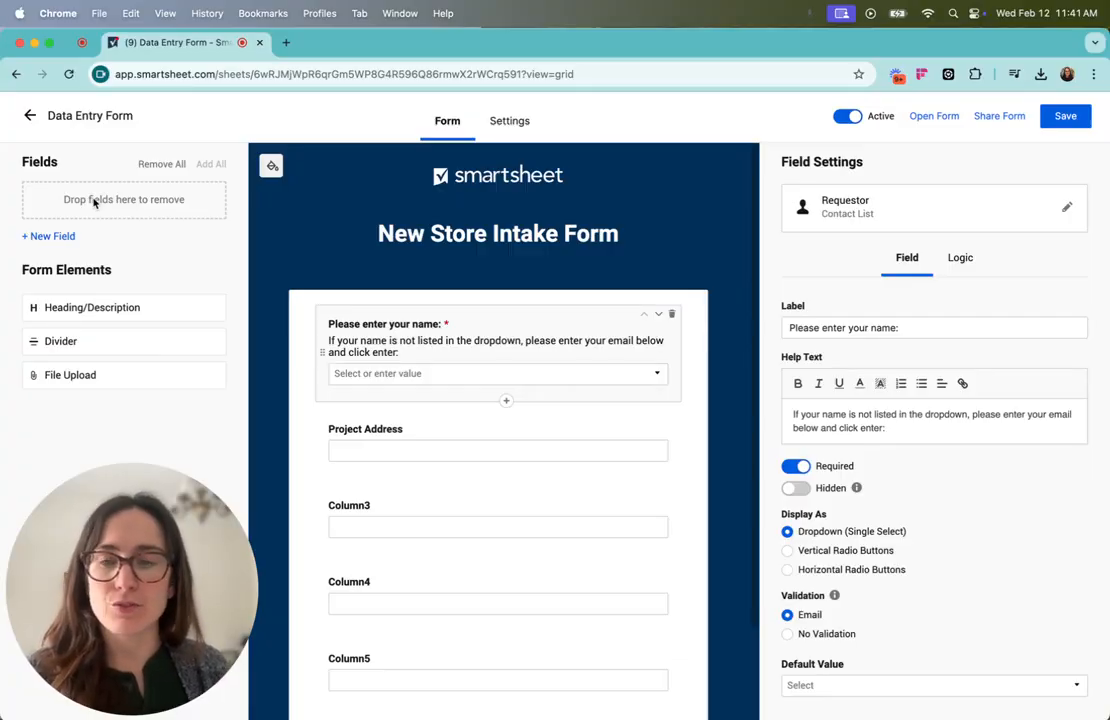
# Remove the Column3 field from the form and put it back below Project Address.
pyautogui.click(673, 497)
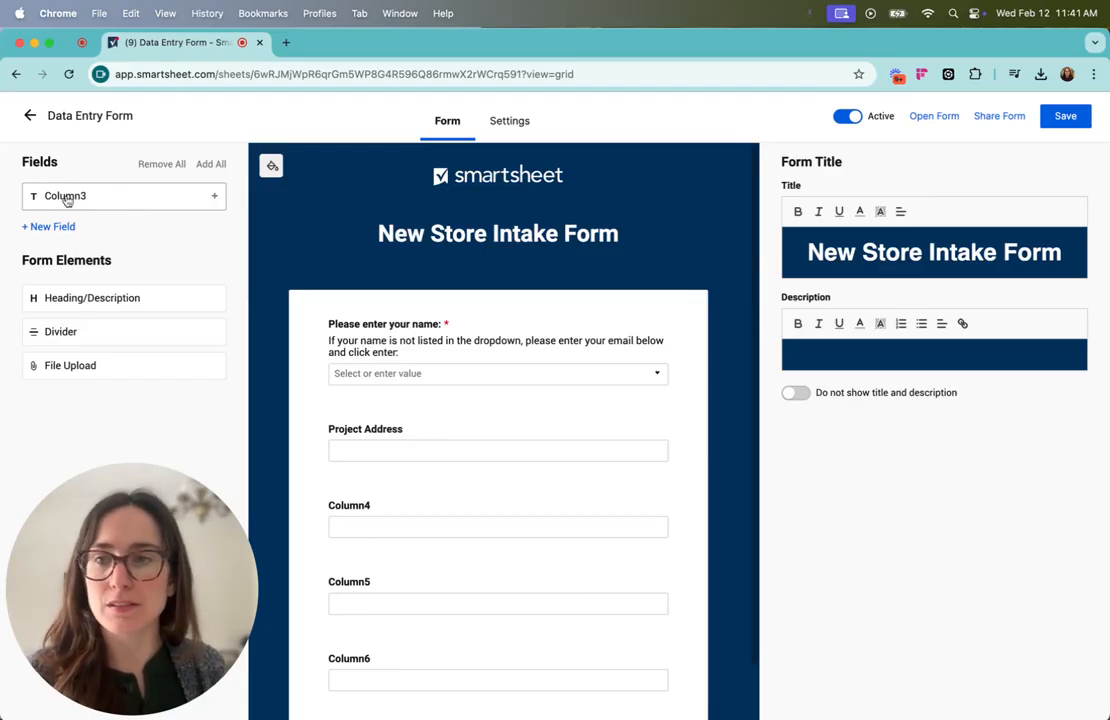
pyautogui.moveTo(152, 196); pyautogui.dragTo(479, 452)
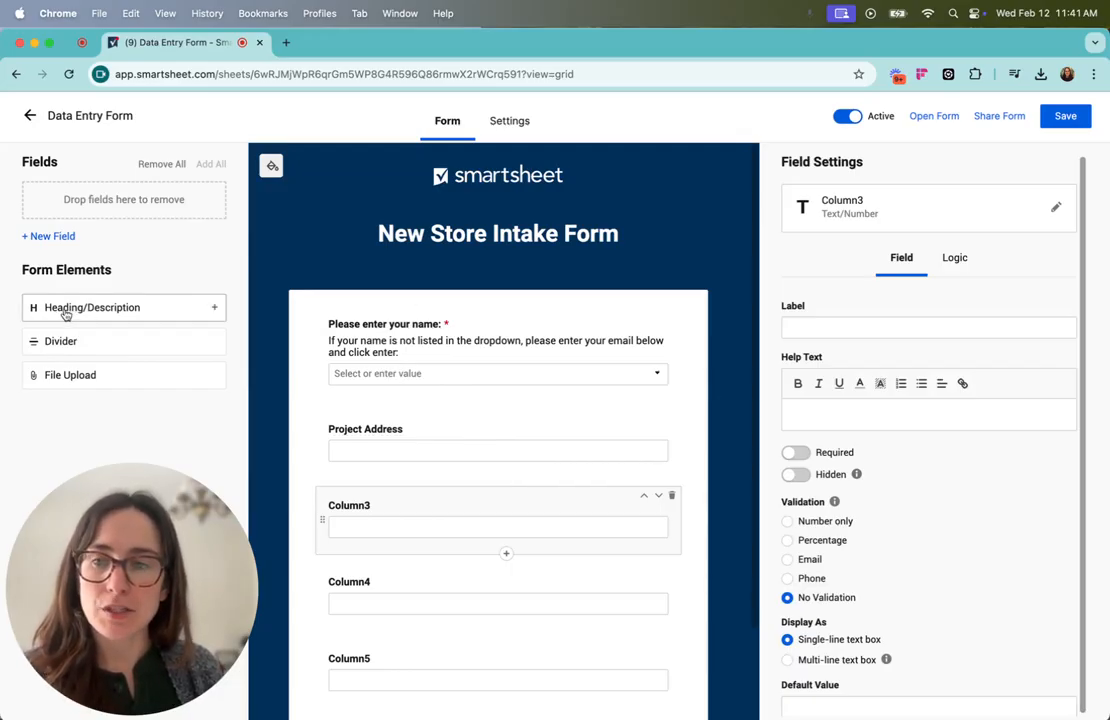
# Add a Heading/Description element to the form between Project Address and Column3.
pyautogui.moveTo(65, 314); pyautogui.dragTo(358, 500)
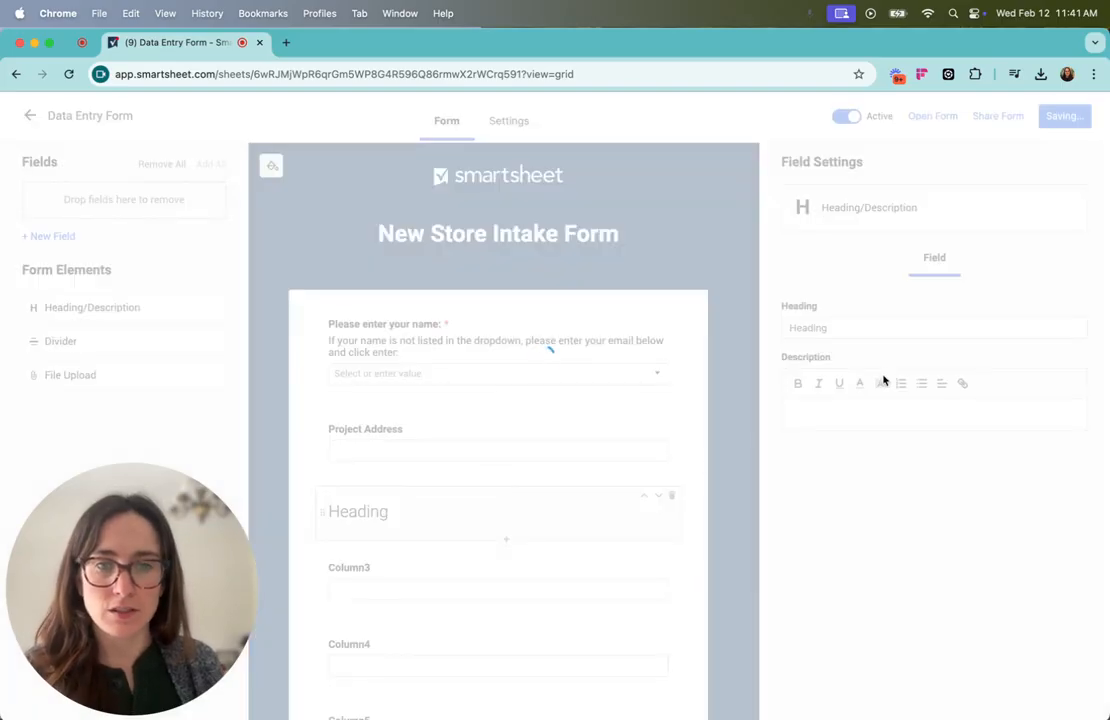
# Set the new heading element's text to "Store Information".
pyautogui.doubleClick(850, 328)
pyautogui.write('Stor')
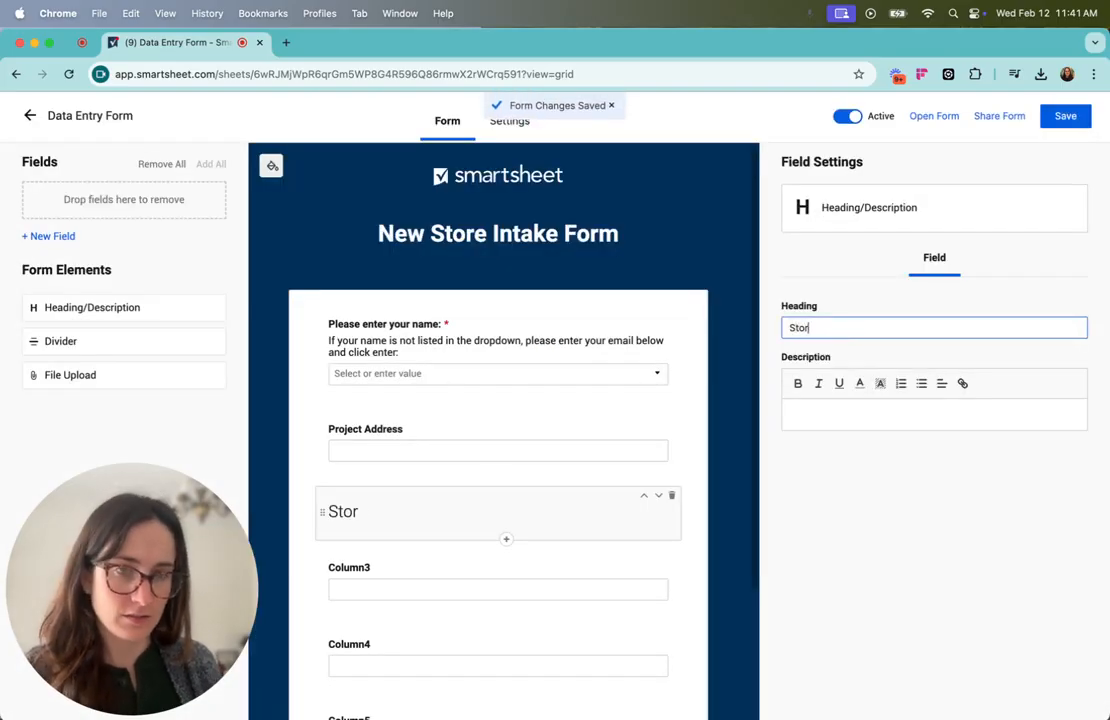
pyautogui.write('e Information')
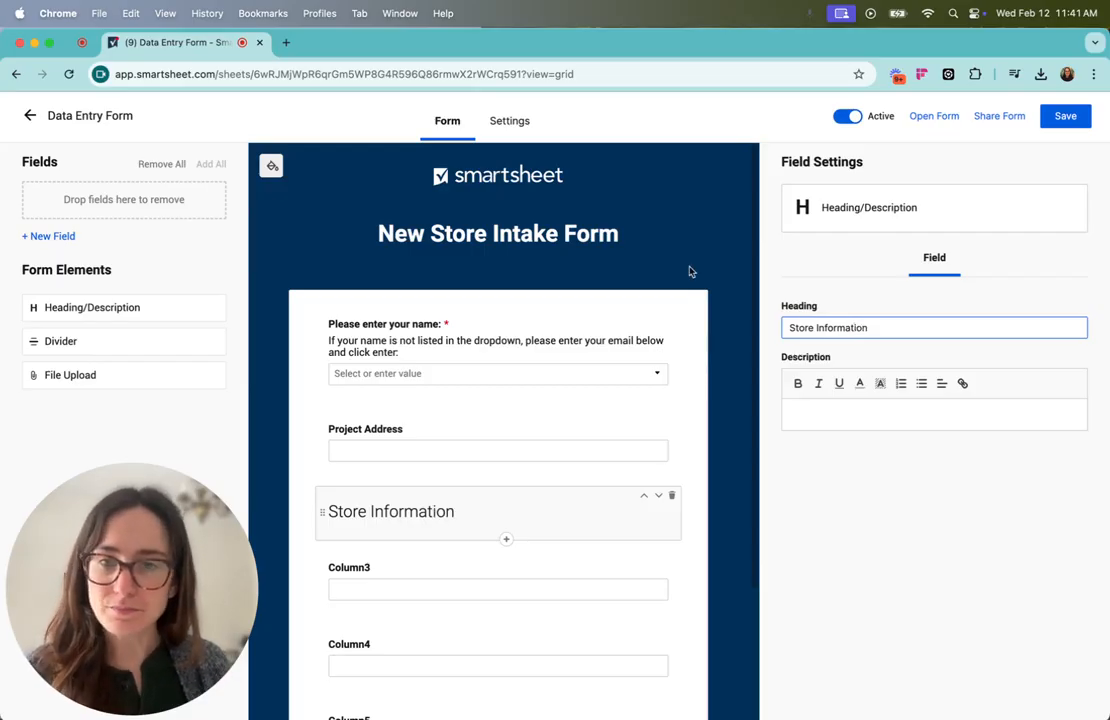
# Try the description "more text" under the Store Information heading and clear it again.
pyautogui.click(930, 410)
pyautogui.write('more text')
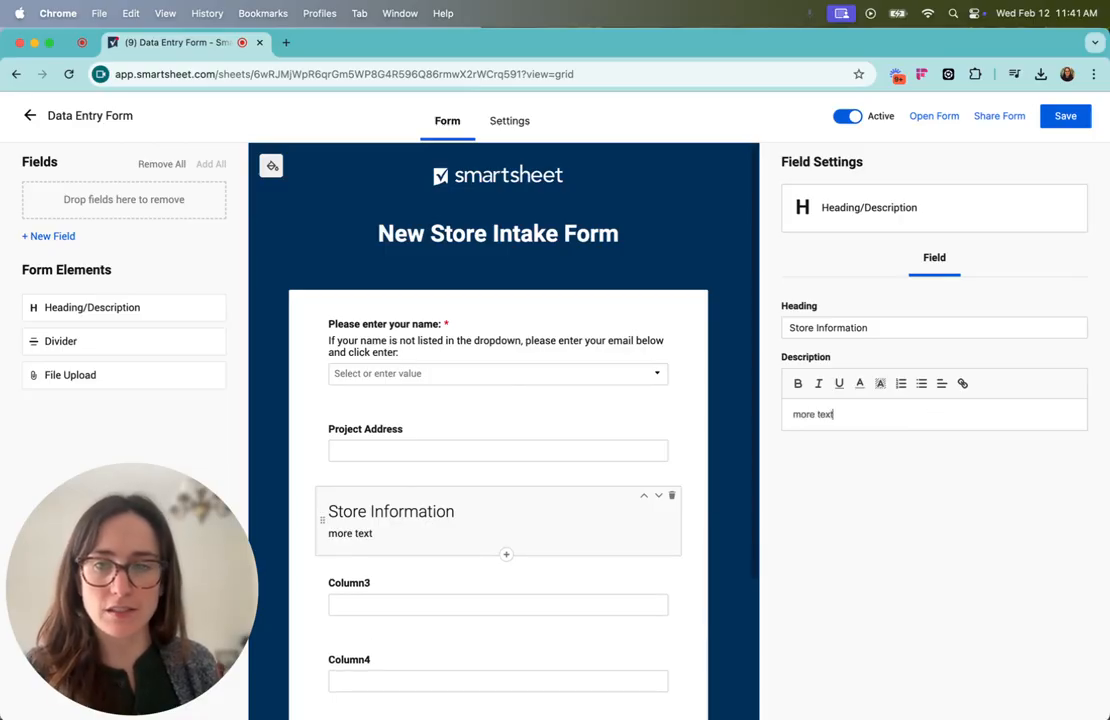
pyautogui.press('super+a')
pyautogui.press('BackSpace')
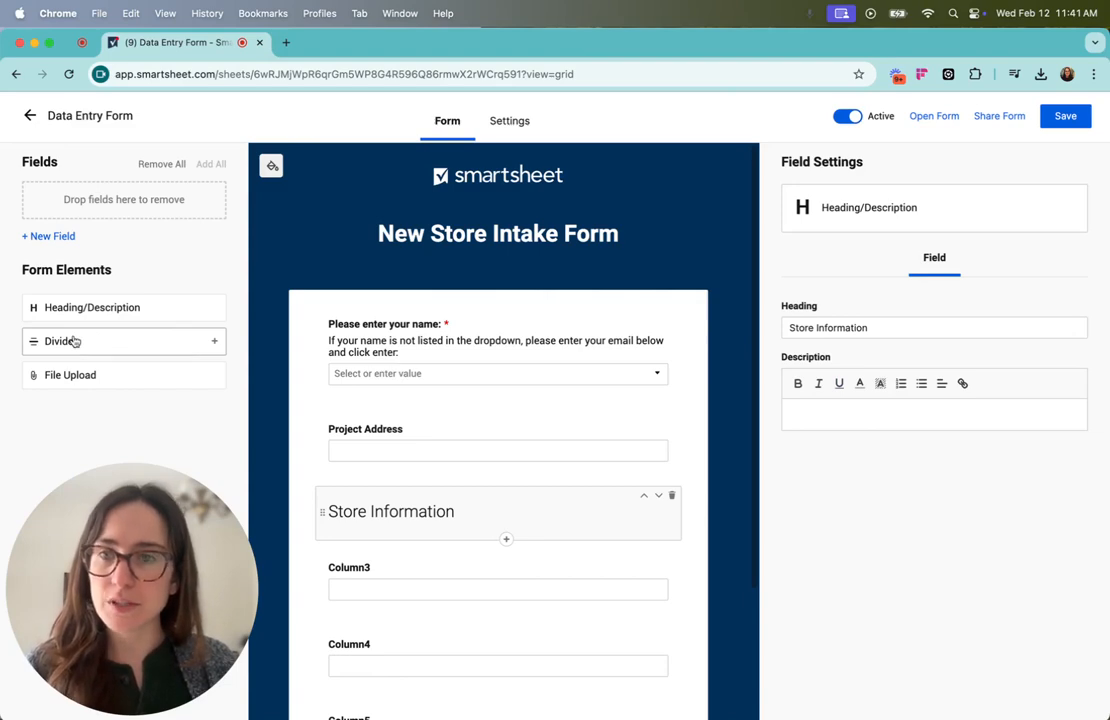
# Add a divider above the Store Information heading and move the Project Address field below that heading.
pyautogui.moveTo(74, 341); pyautogui.dragTo(506, 454)
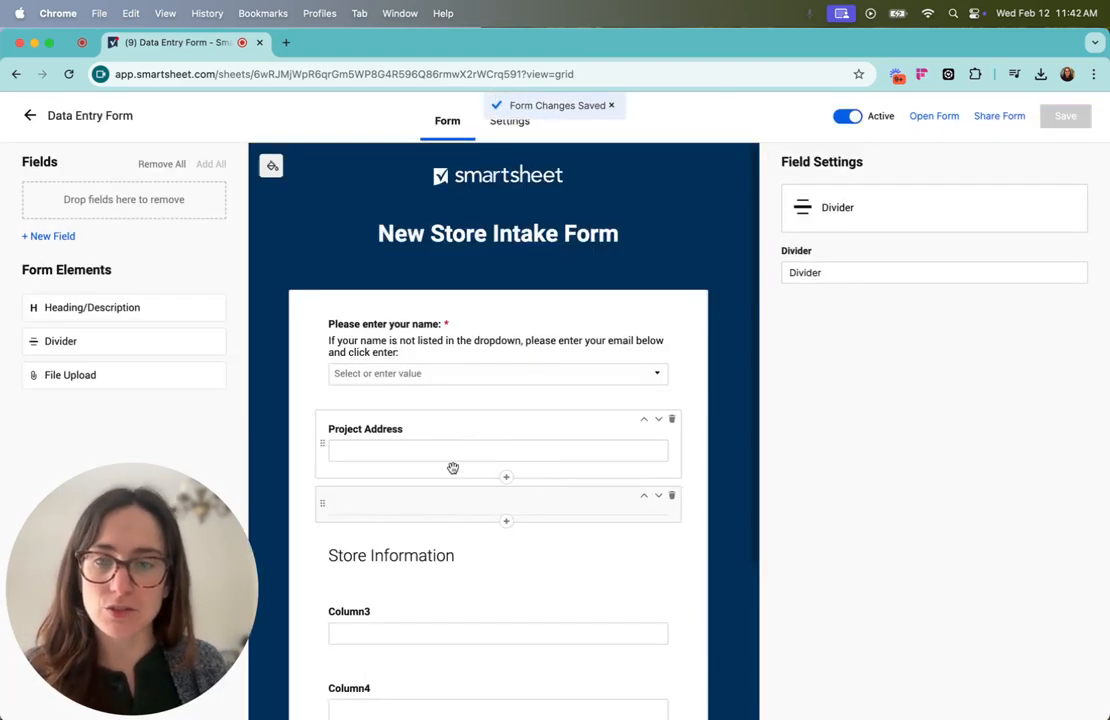
pyautogui.moveTo(387, 436); pyautogui.dragTo(466, 513)
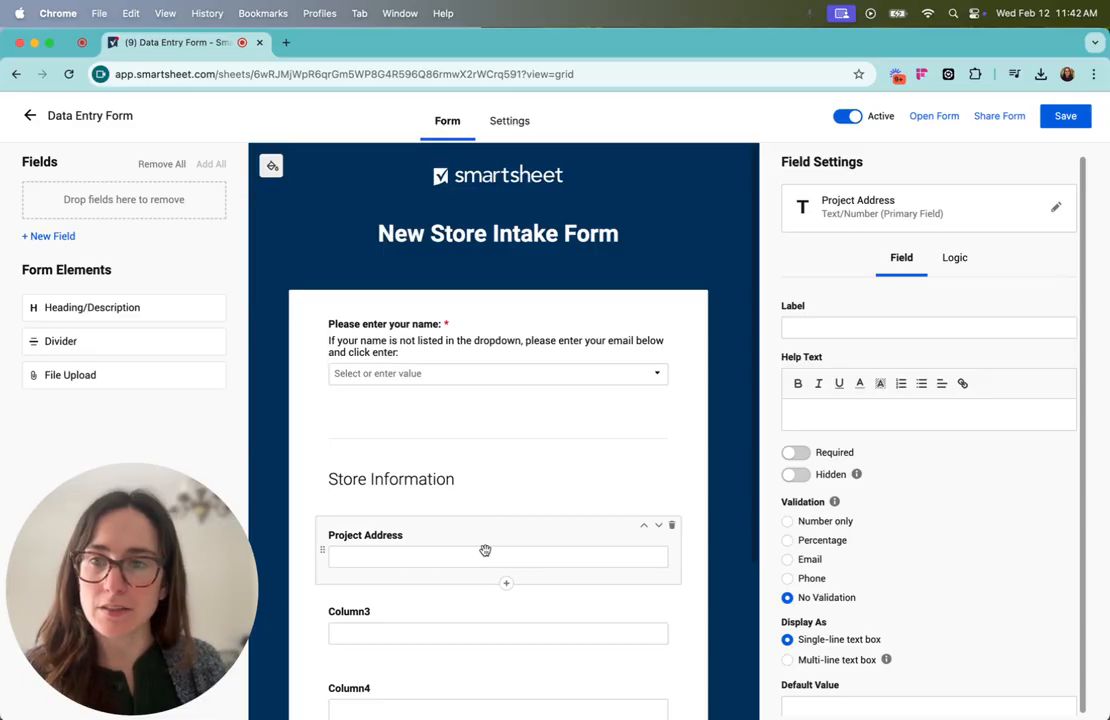
# Add a File Upload element at the end of the form, trying its Required setting but leaving it optional.
pyautogui.click(215, 379)
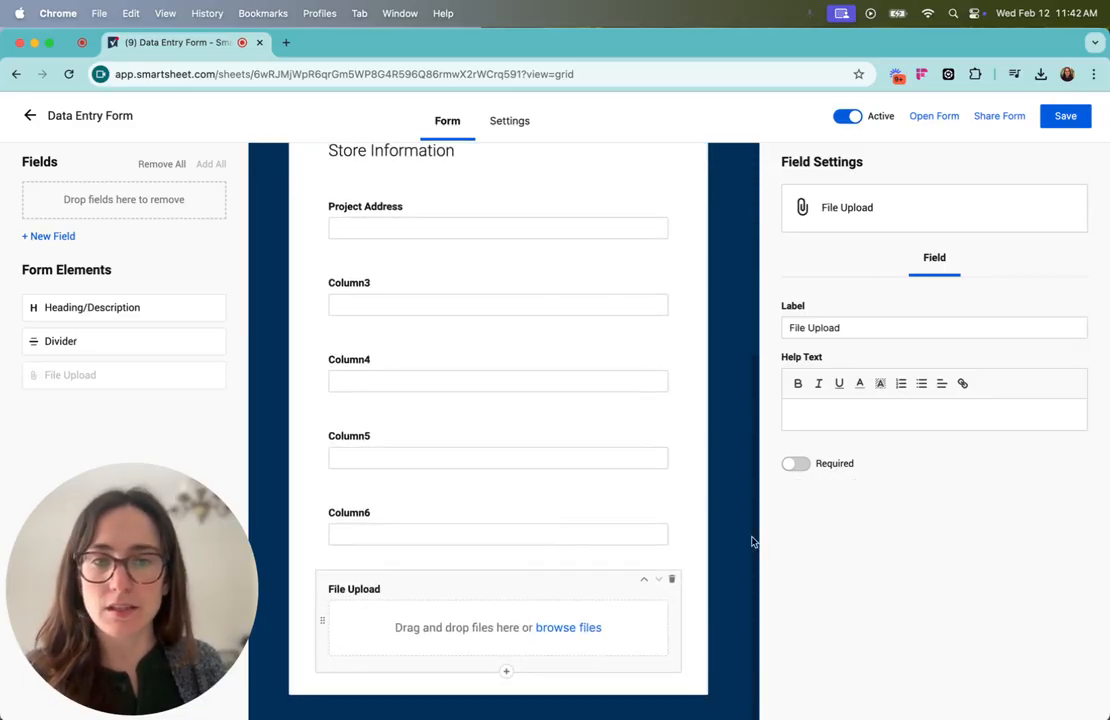
pyautogui.click(794, 464)
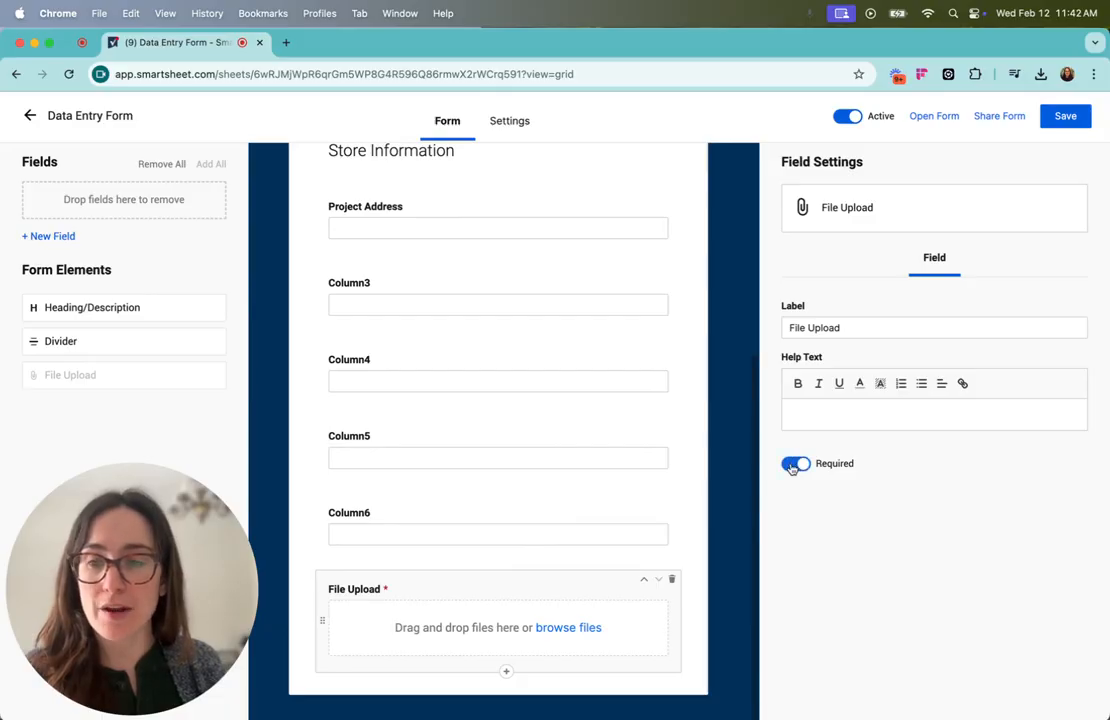
pyautogui.click(794, 464)
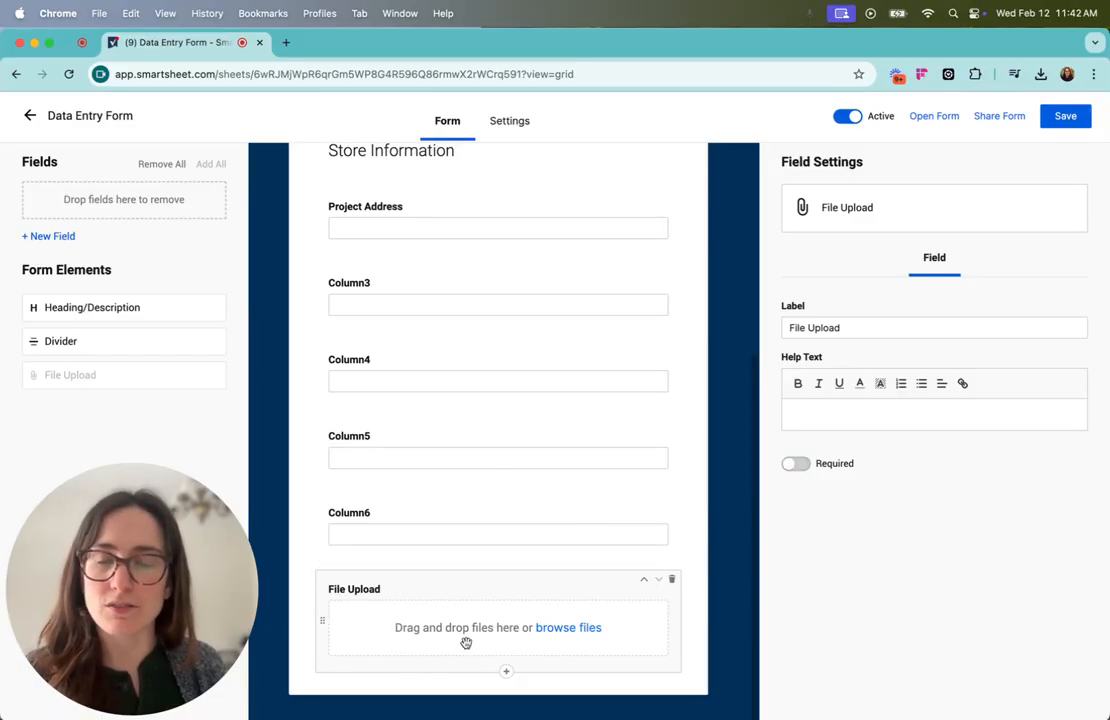
# Start a new field named "Deparment" below the Requestor field, with Dropdown list as its field type.
pyautogui.scroll(4, 527, 473)
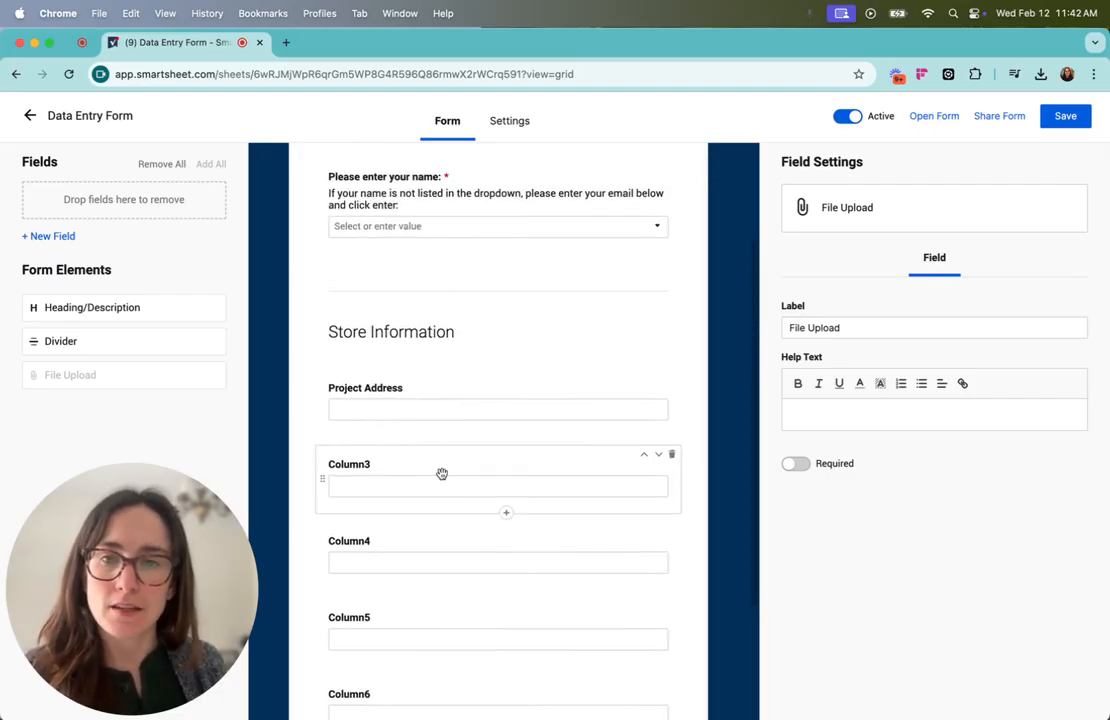
pyautogui.click(442, 495)
pyautogui.scroll(3, 442, 503)
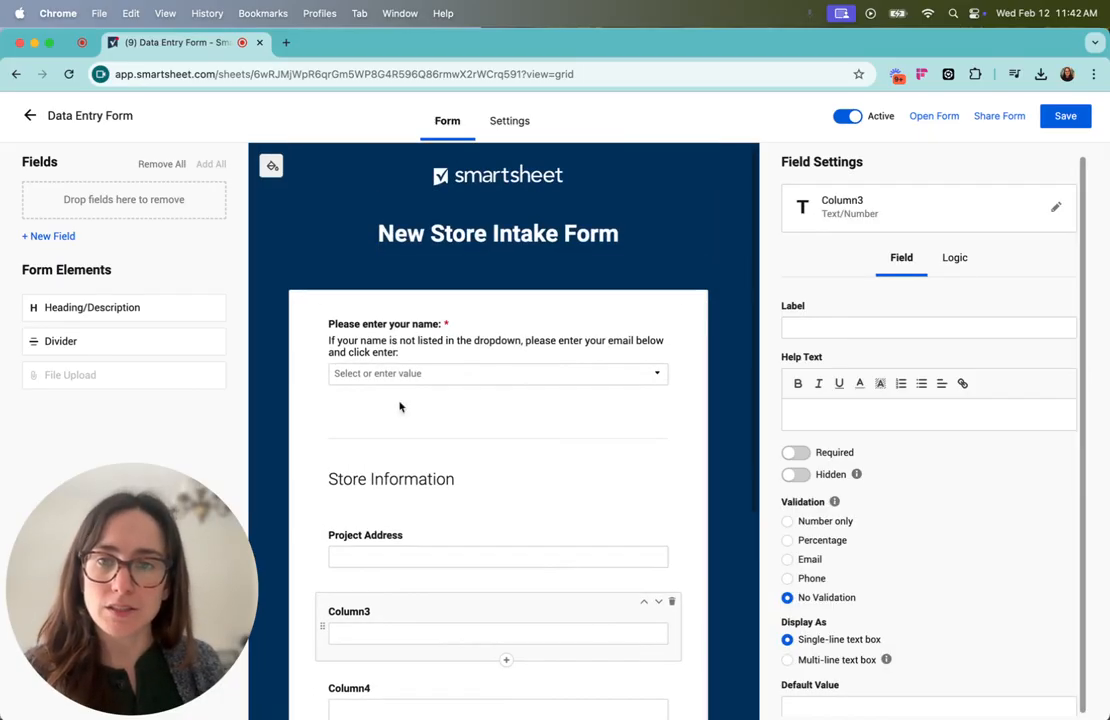
pyautogui.click(459, 352)
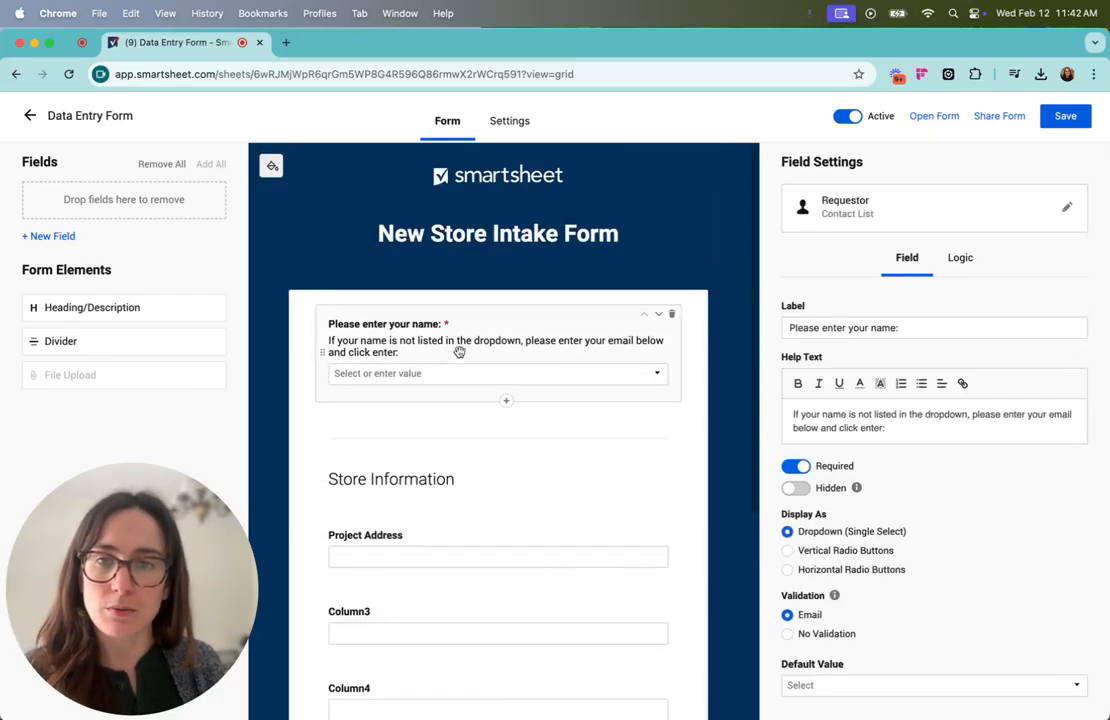
pyautogui.click(508, 402)
pyautogui.write('Deparmt')
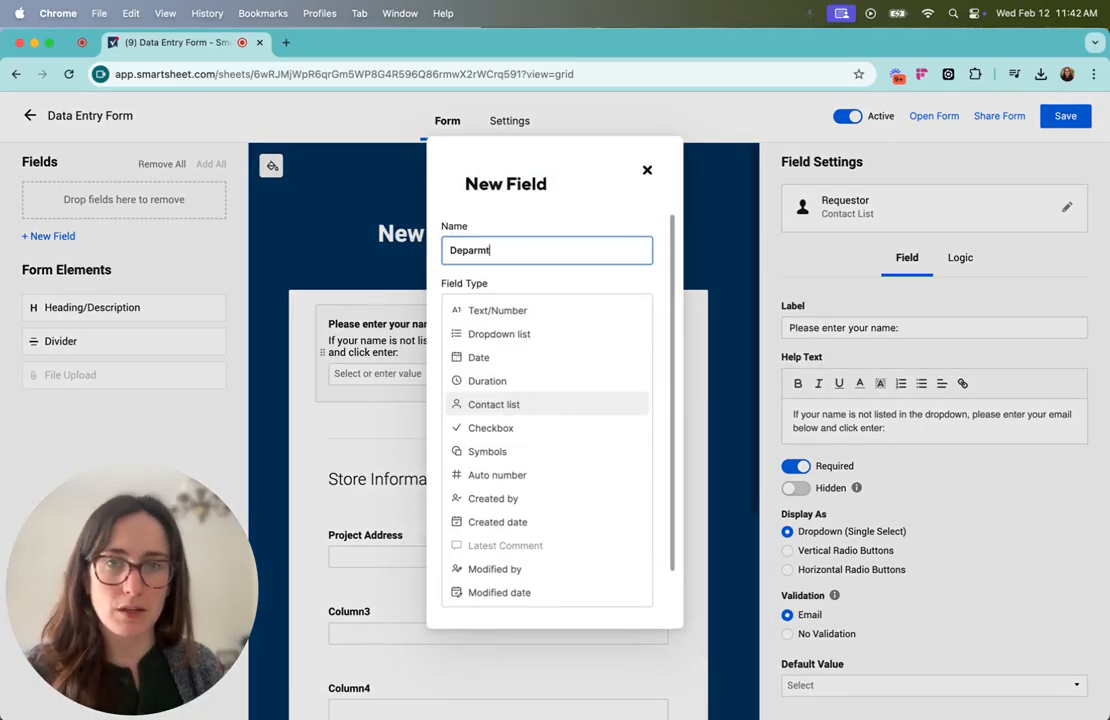
pyautogui.write('net')
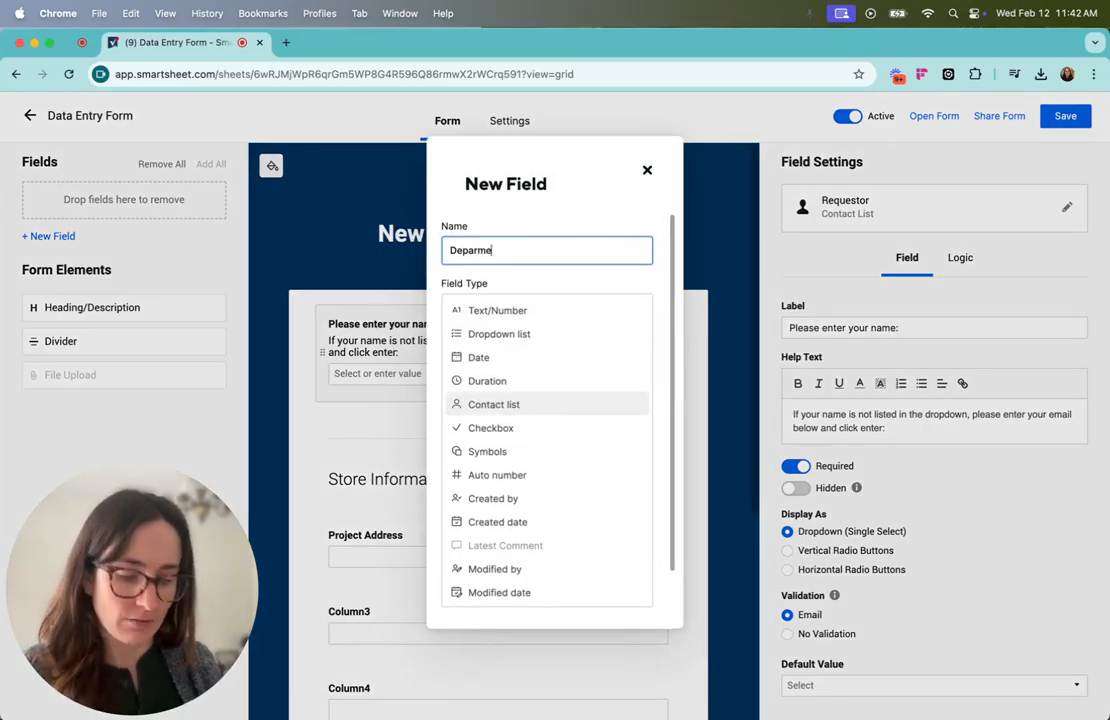
pyautogui.write('nt')
pyautogui.click(525, 335)
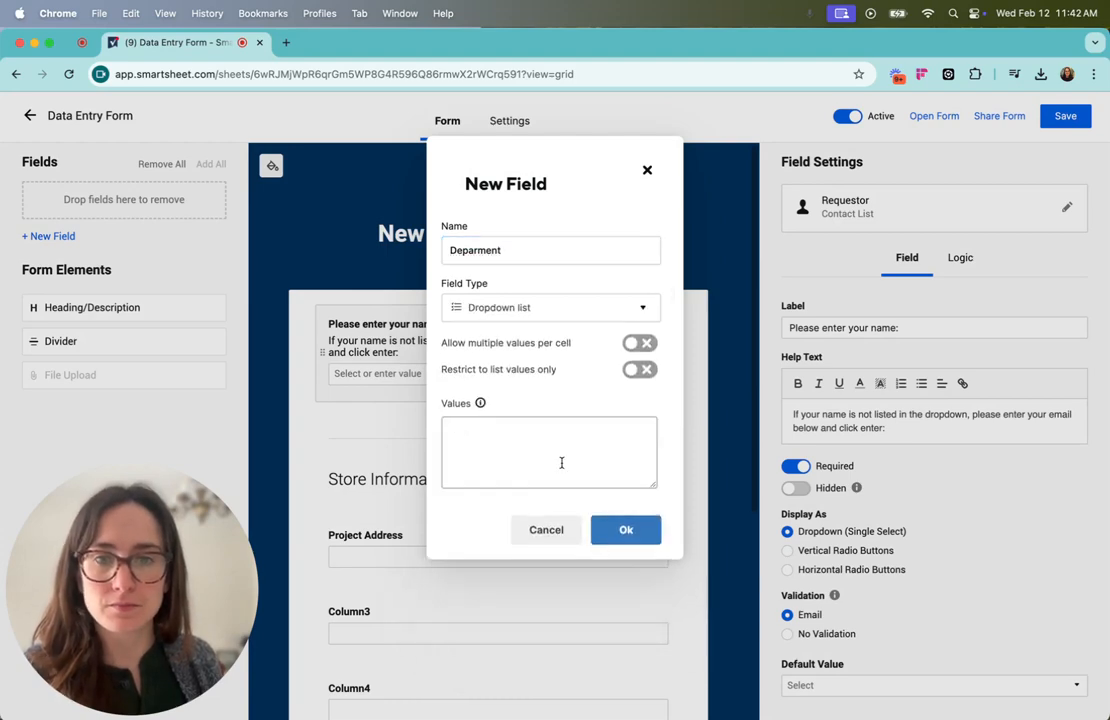
# Enter Operations, Sales and Real Estate as the new dropdown field's values, one per line.
pyautogui.click(568, 458)
pyautogui.write('Operations')
pyautogui.press('Return')
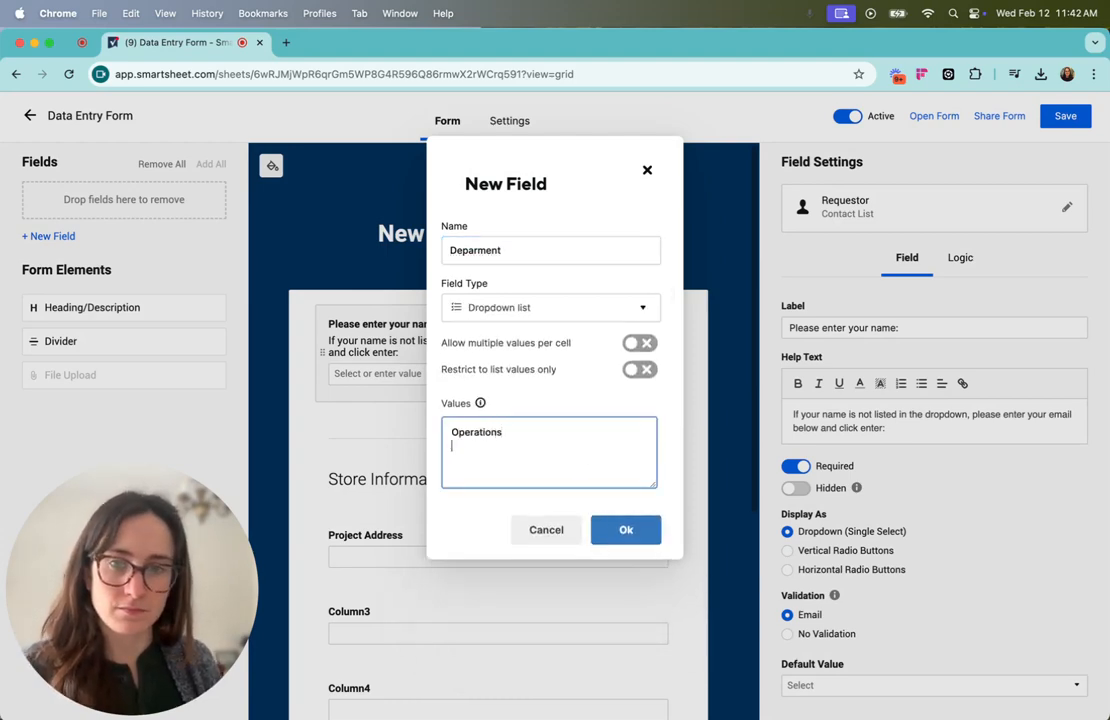
pyautogui.write('Sales Real Estate')
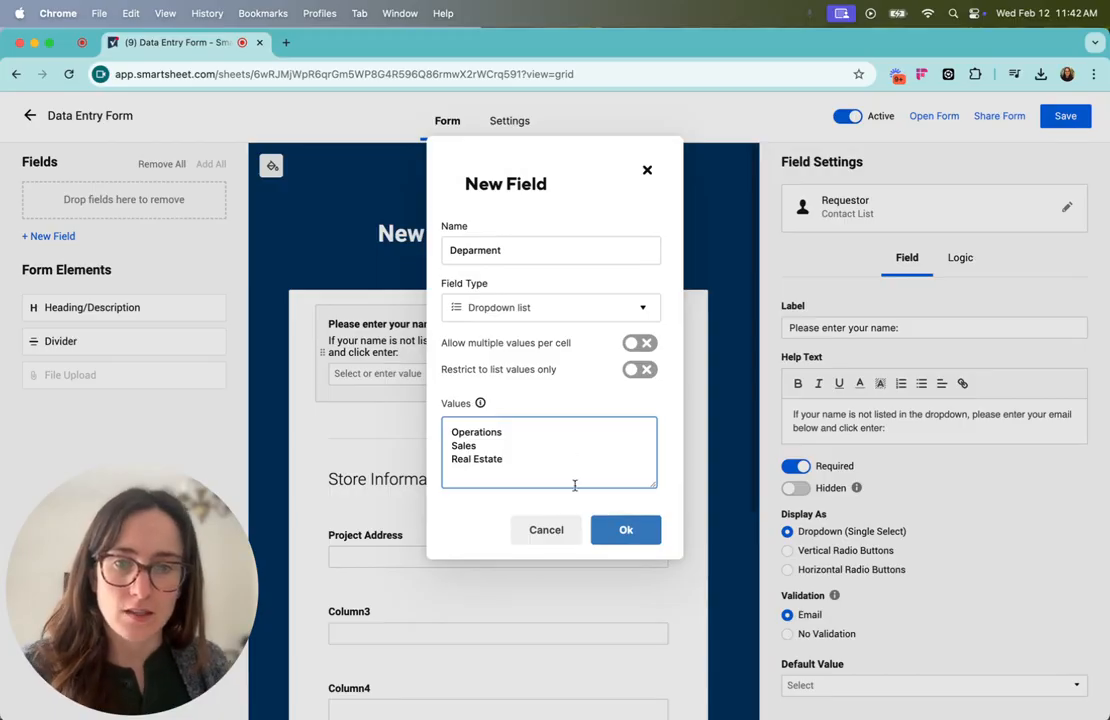
# Correct the new field's name to "Department", restrict it to list values only, and create the field.
pyautogui.click(515, 304)
pyautogui.click(480, 251)
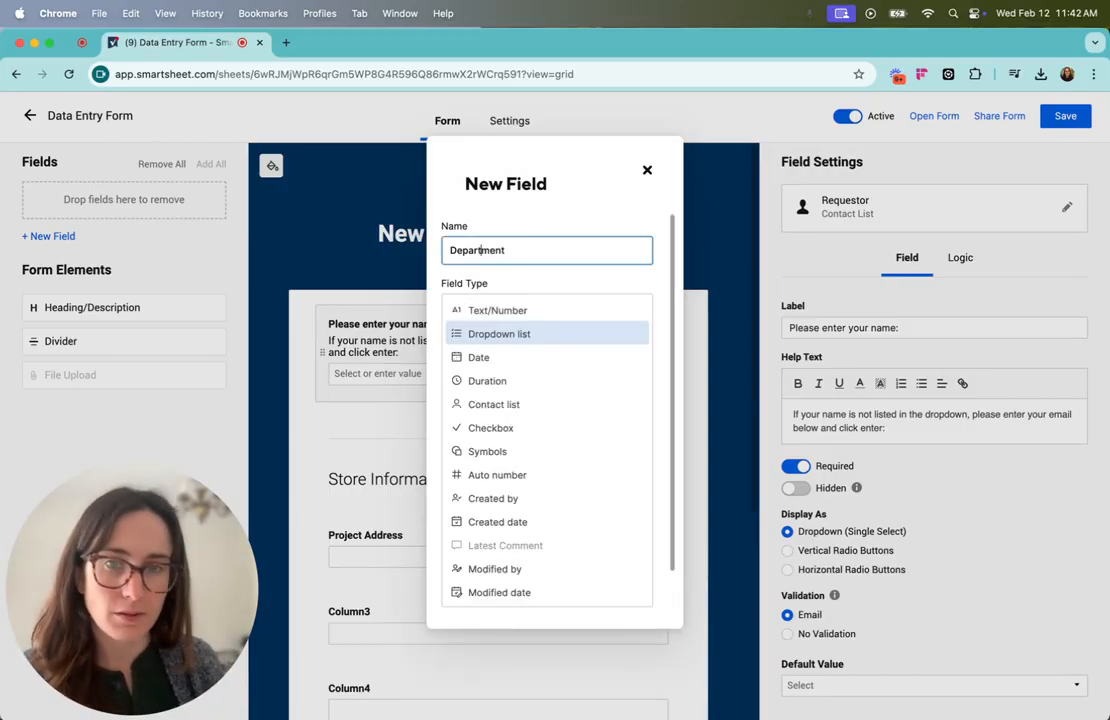
pyautogui.click(525, 334)
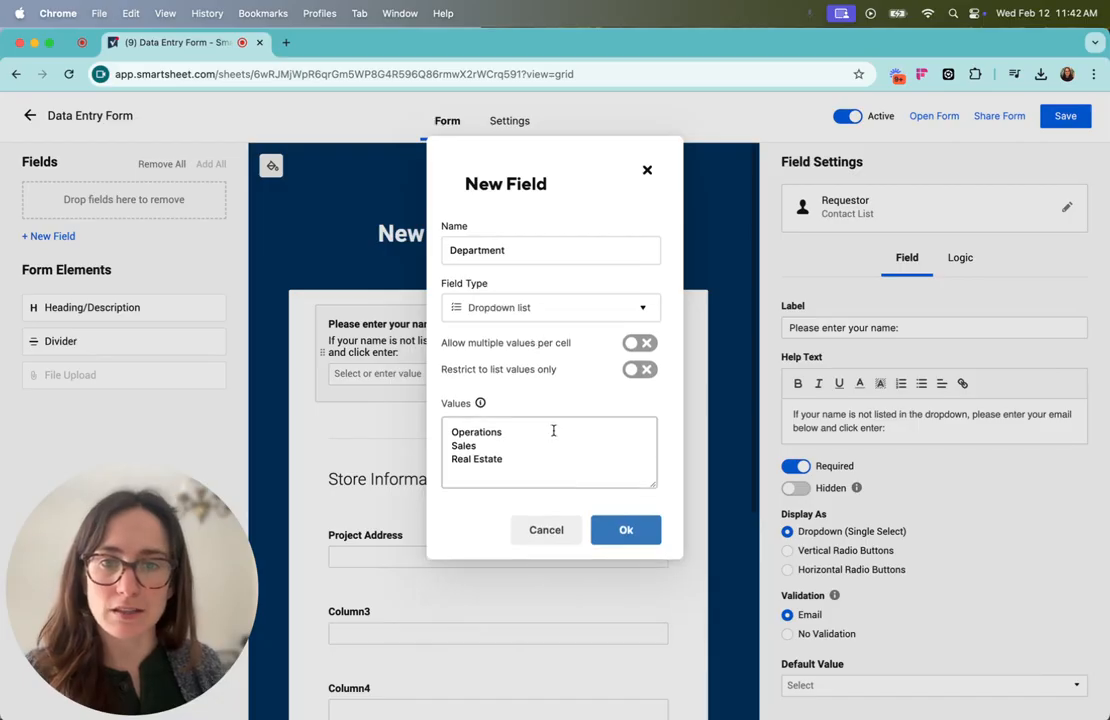
pyautogui.click(638, 371)
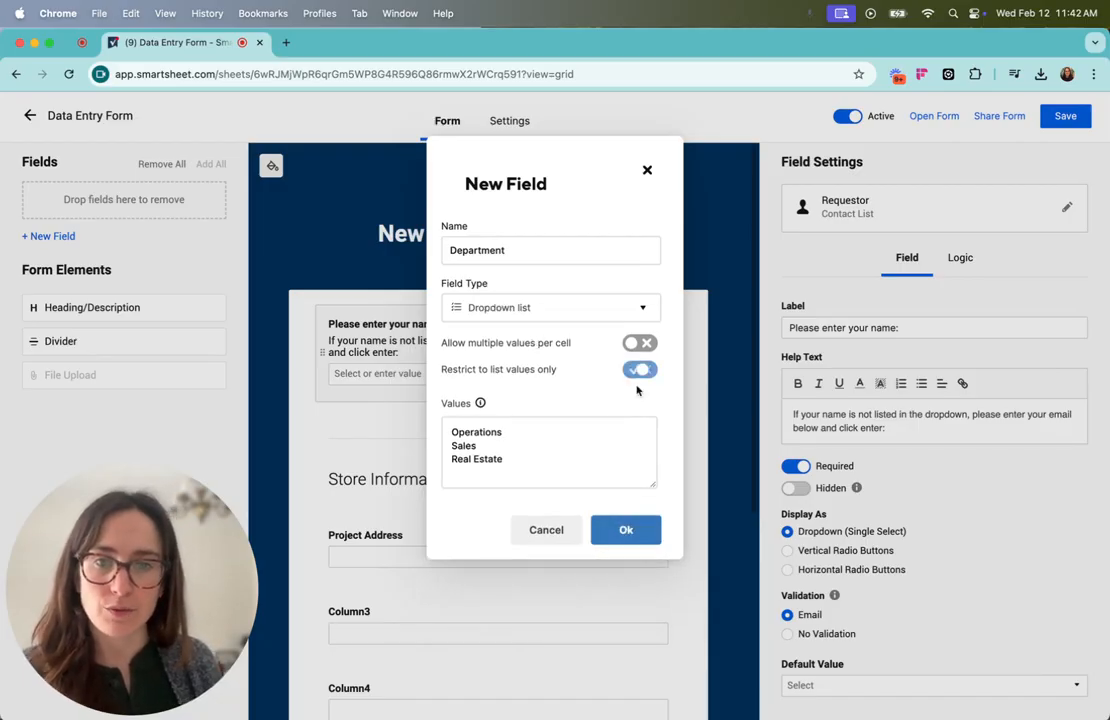
pyautogui.click(647, 531)
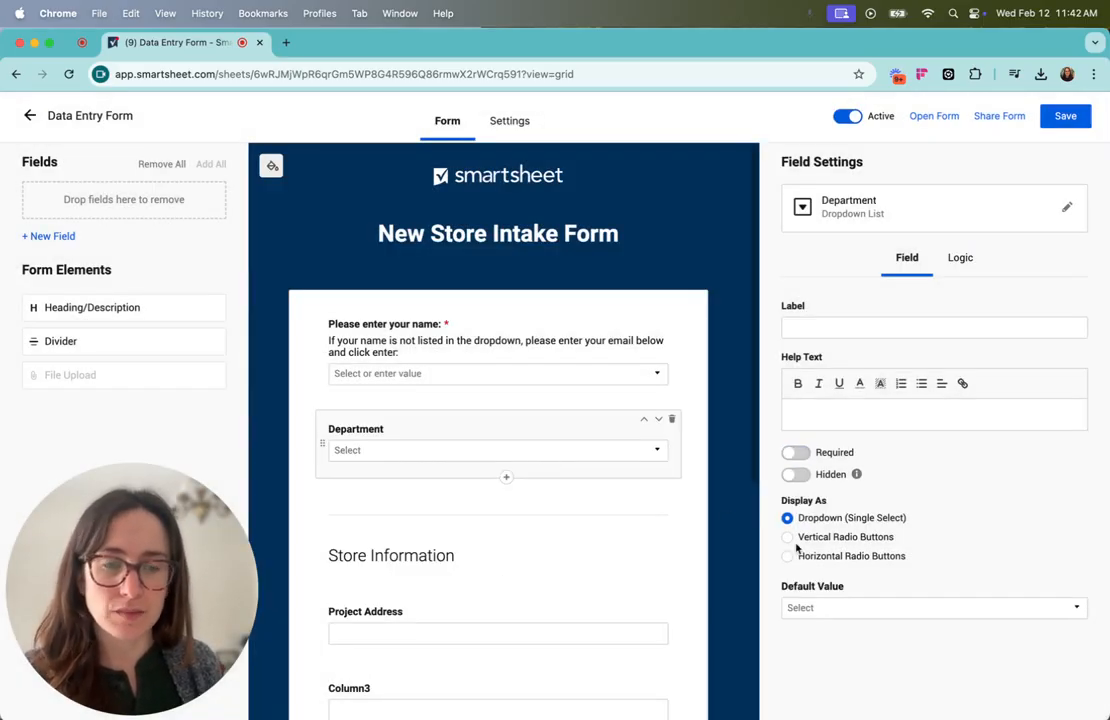
# Display the Department field as Vertical Radio Buttons after trying the horizontal layout.
pyautogui.click(788, 537)
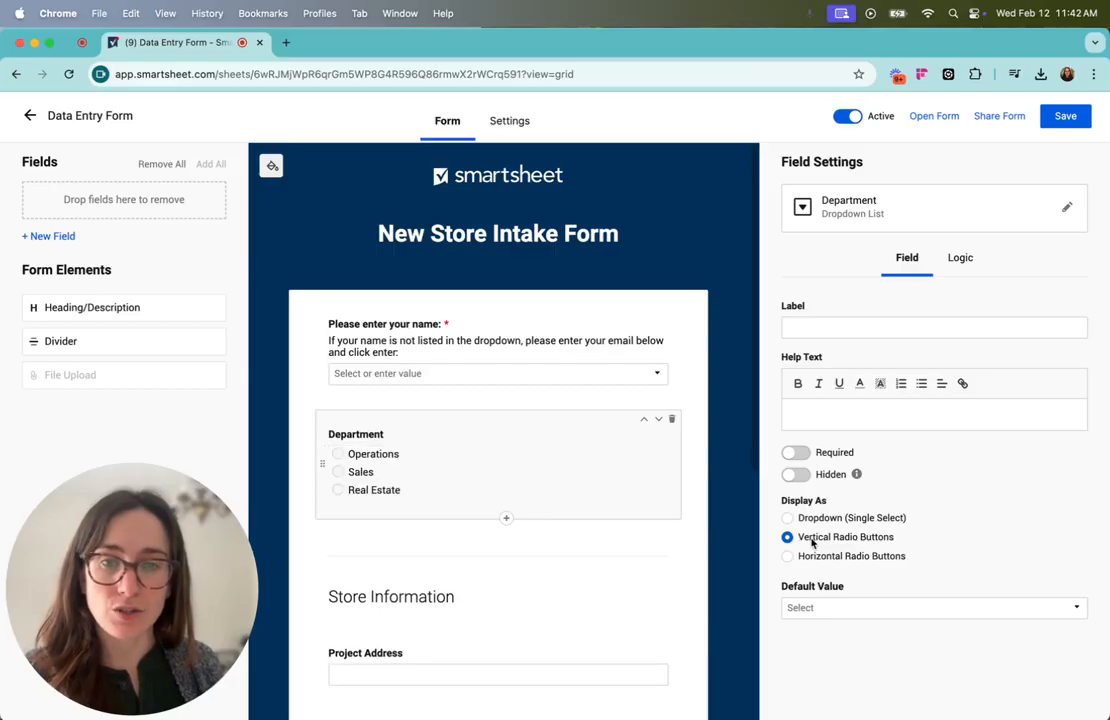
pyautogui.click(788, 556)
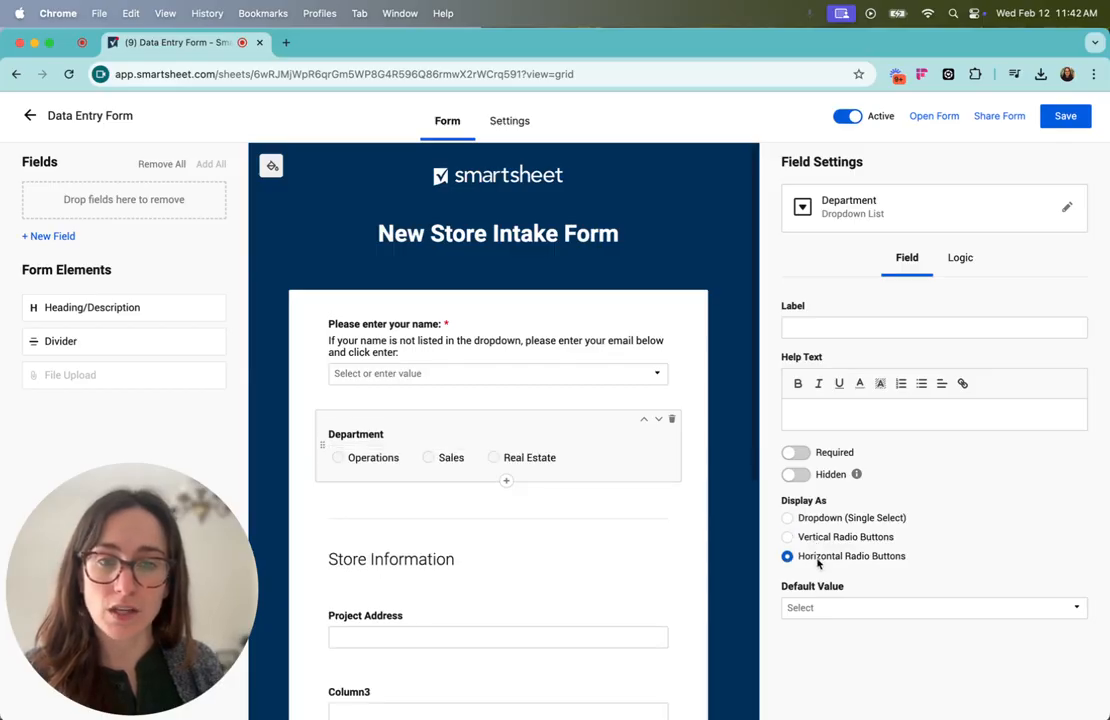
pyautogui.click(818, 538)
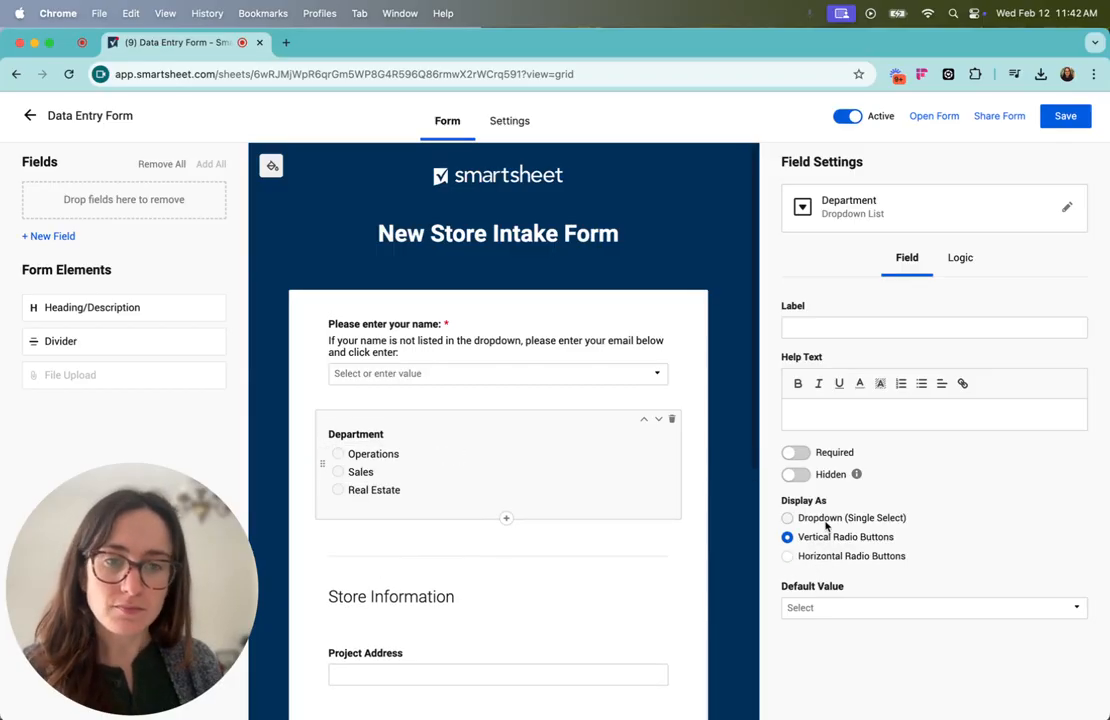
# Try Real Estate as the Department field's default value, clear it, and make the field required.
pyautogui.click(827, 612)
pyautogui.click(840, 684)
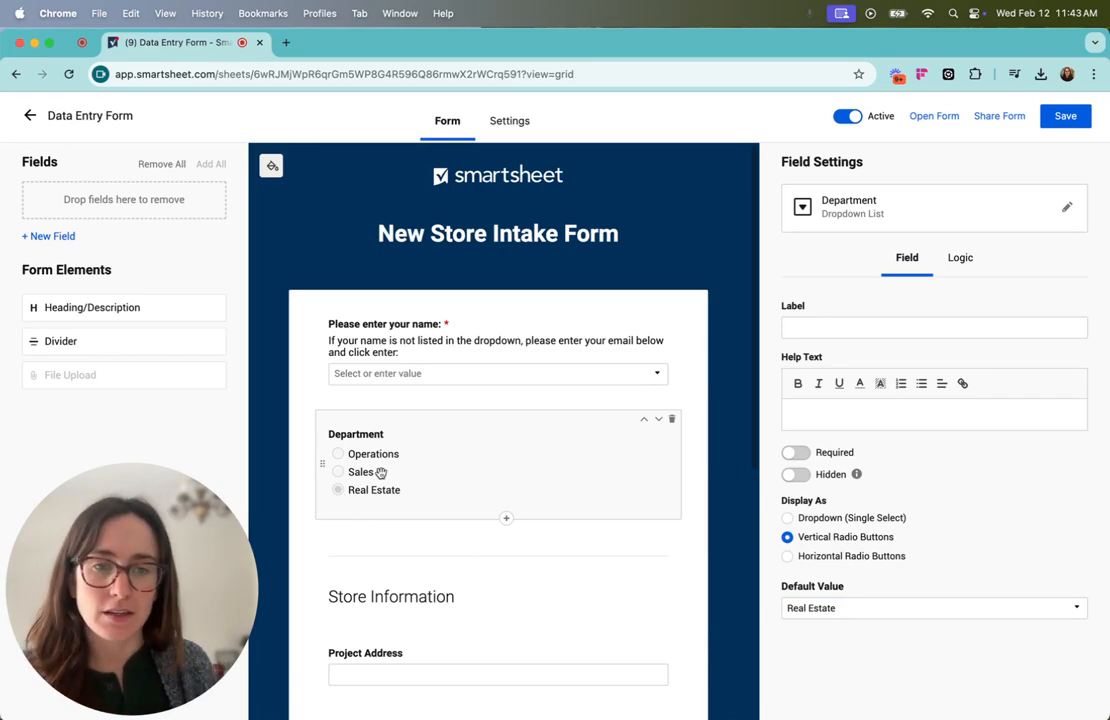
pyautogui.click(832, 608)
pyautogui.click(808, 629)
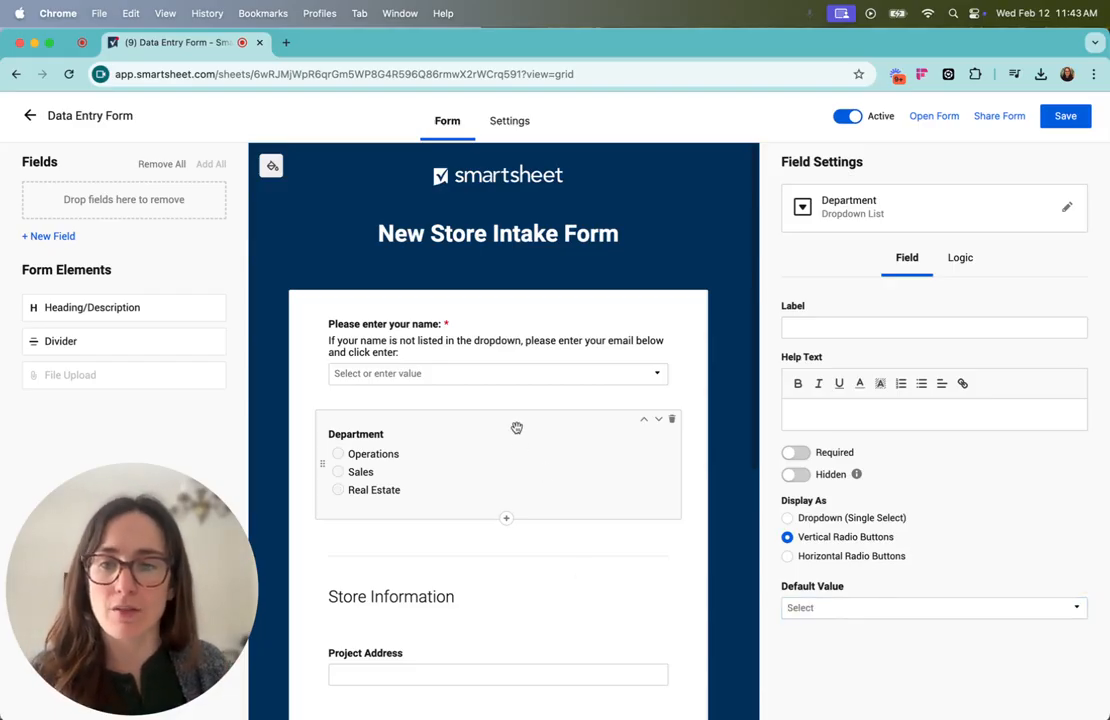
pyautogui.click(794, 453)
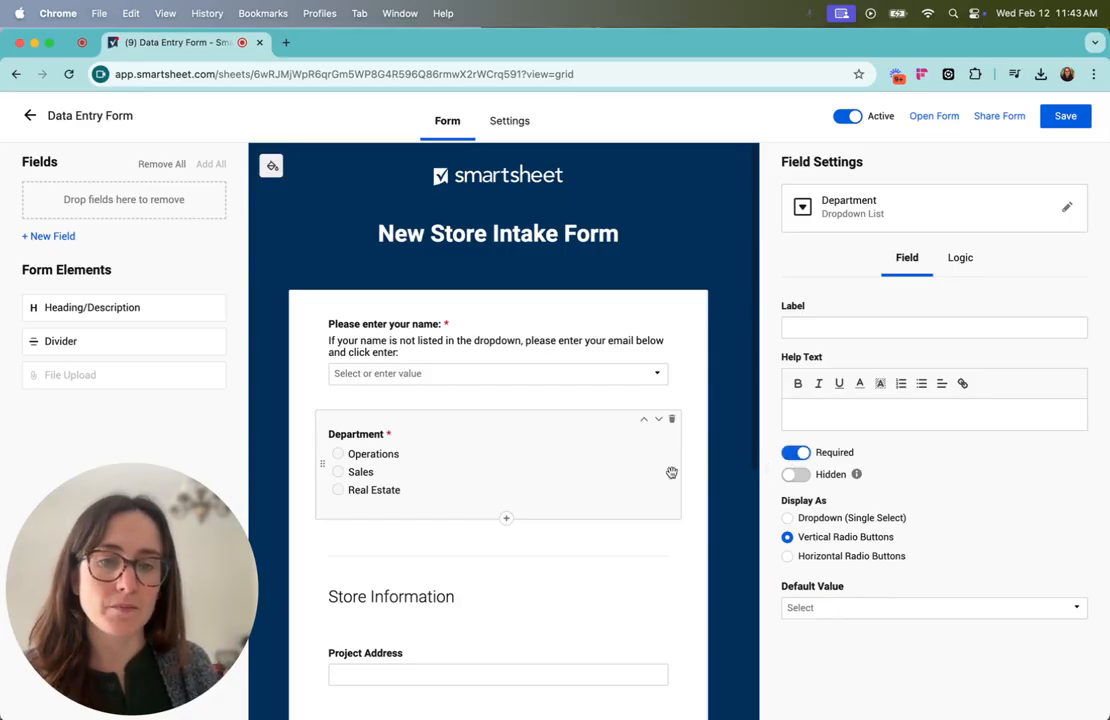
# Rename the Column3 field to "Store #", keeping its Text/Number type.
pyautogui.scroll(-3, 650, 472)
pyautogui.scroll(-3, 650, 470)
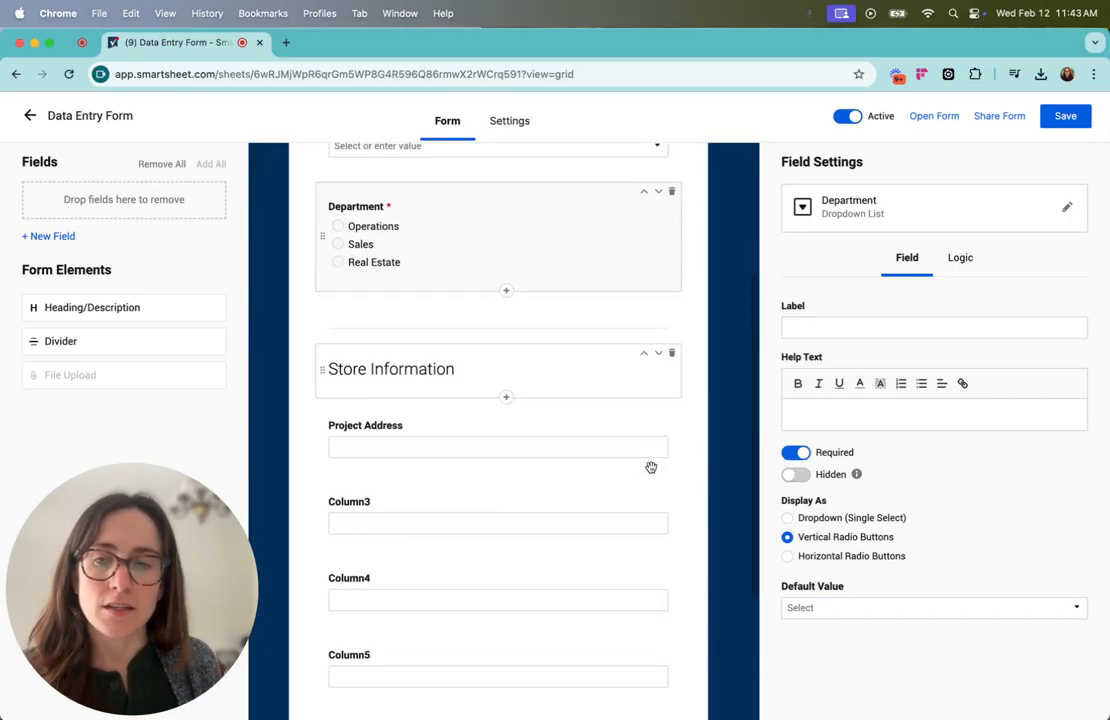
pyautogui.click(406, 481)
pyautogui.click(898, 213)
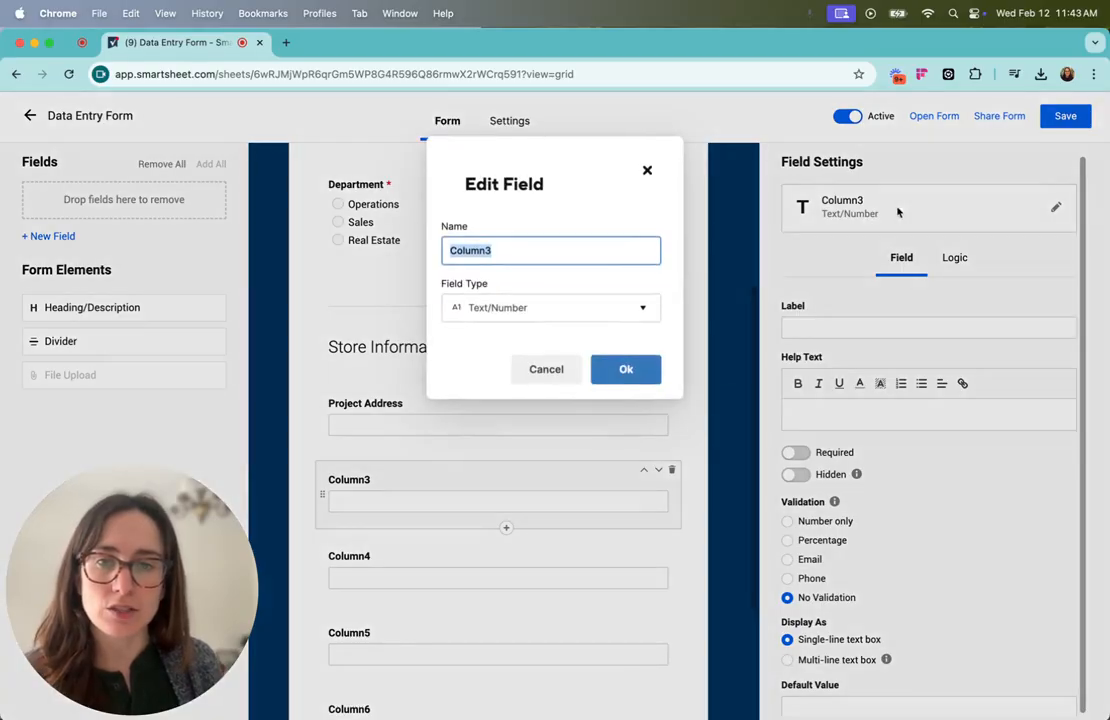
pyautogui.write('Sot')
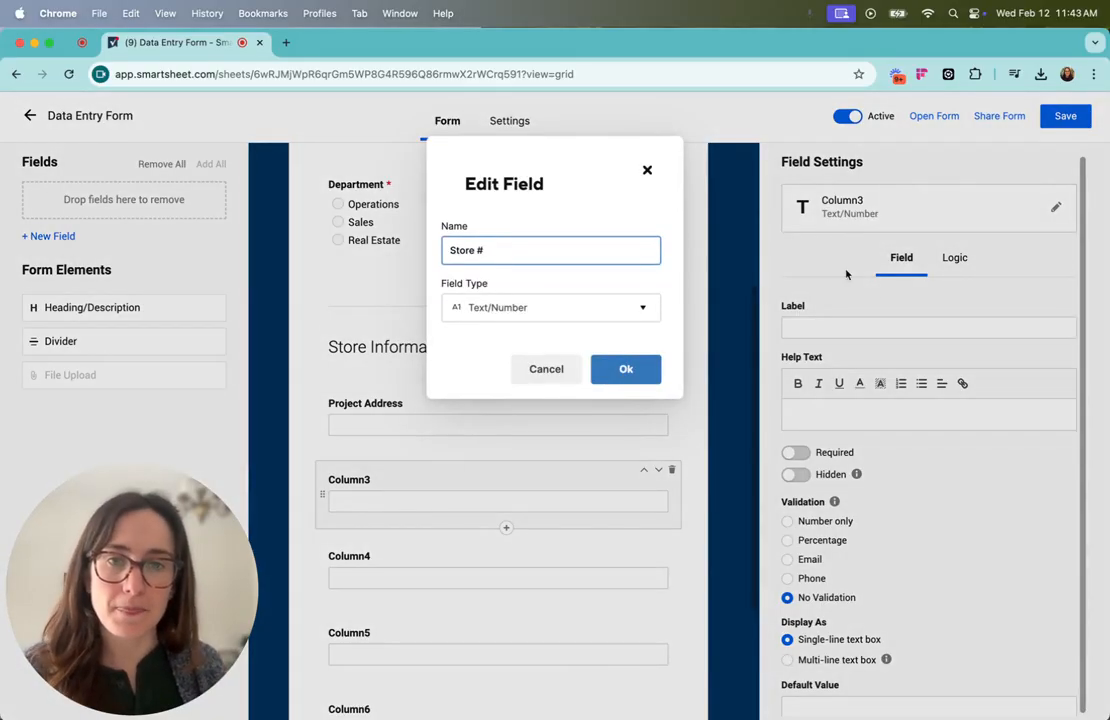
pyautogui.click(624, 370)
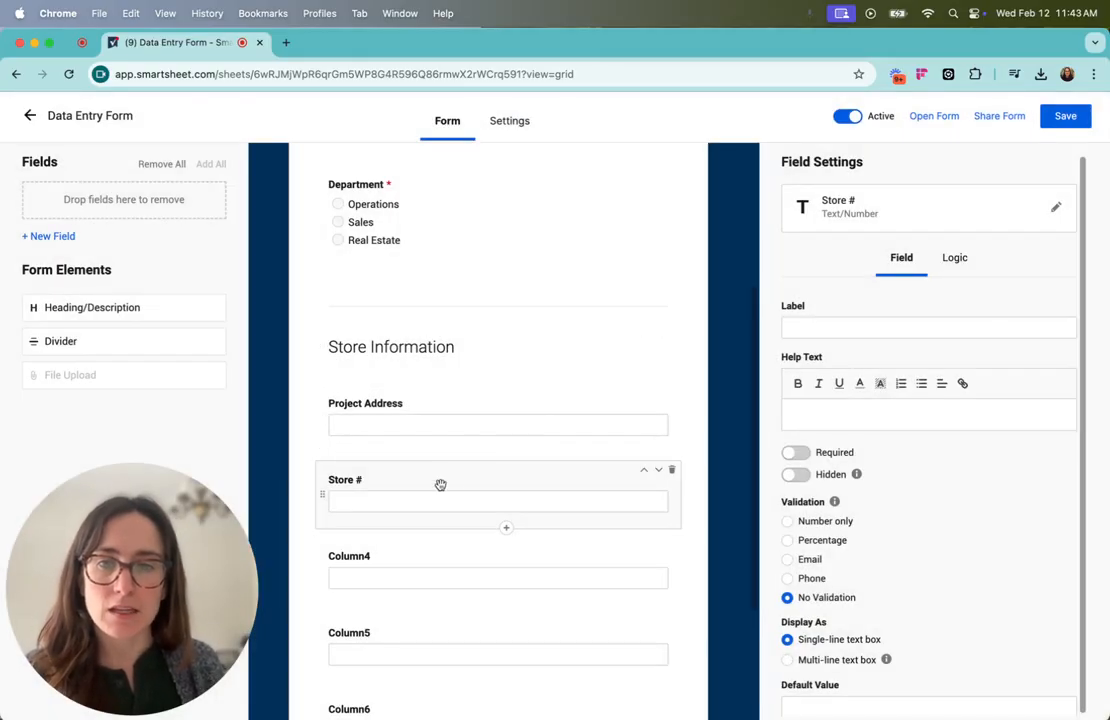
# Set the Store # field's validation to Number only and make both Store # and Project Address required.
pyautogui.scroll(-2, 440, 485)
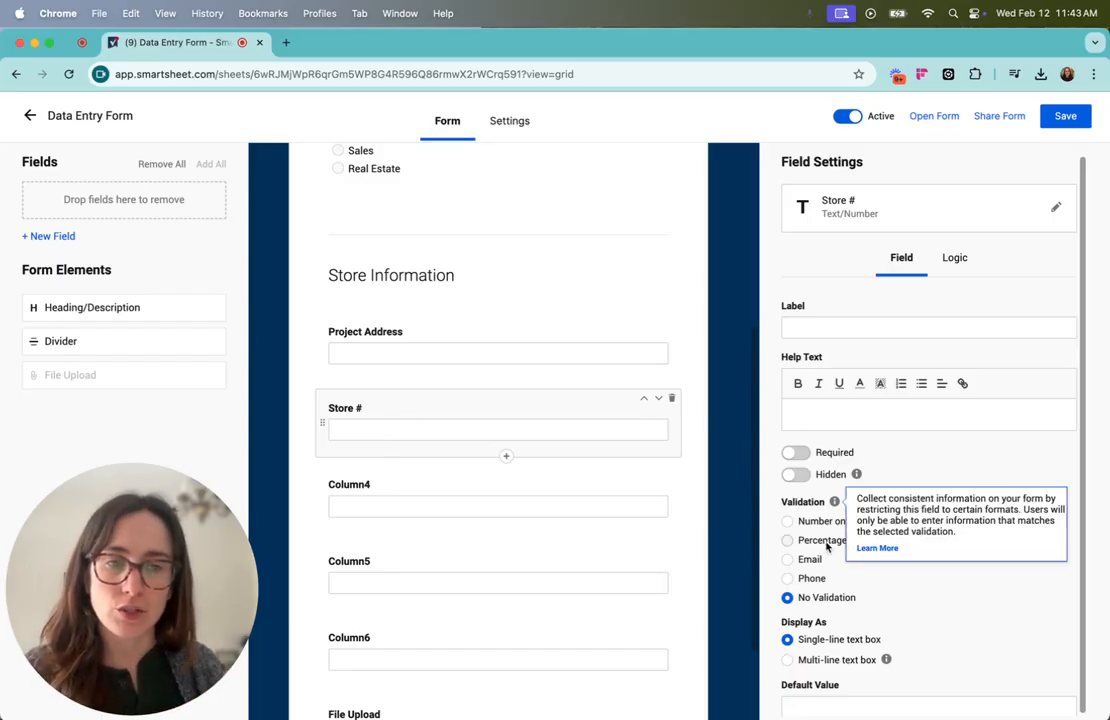
pyautogui.click(788, 521)
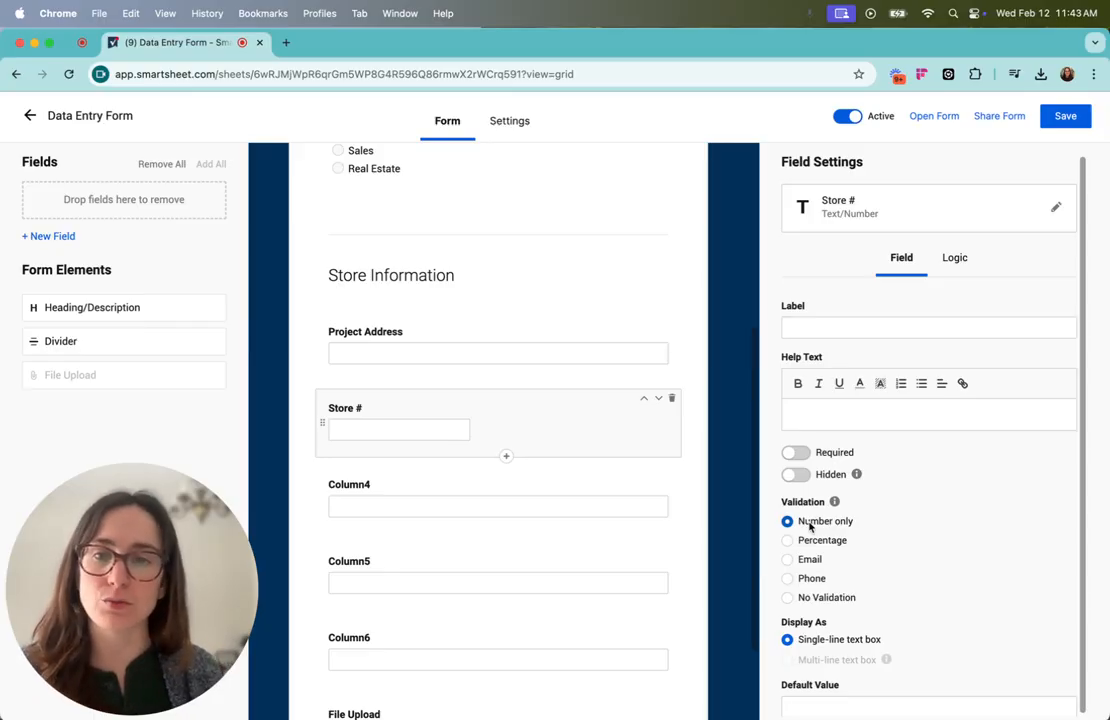
pyautogui.click(796, 452)
pyautogui.click(567, 329)
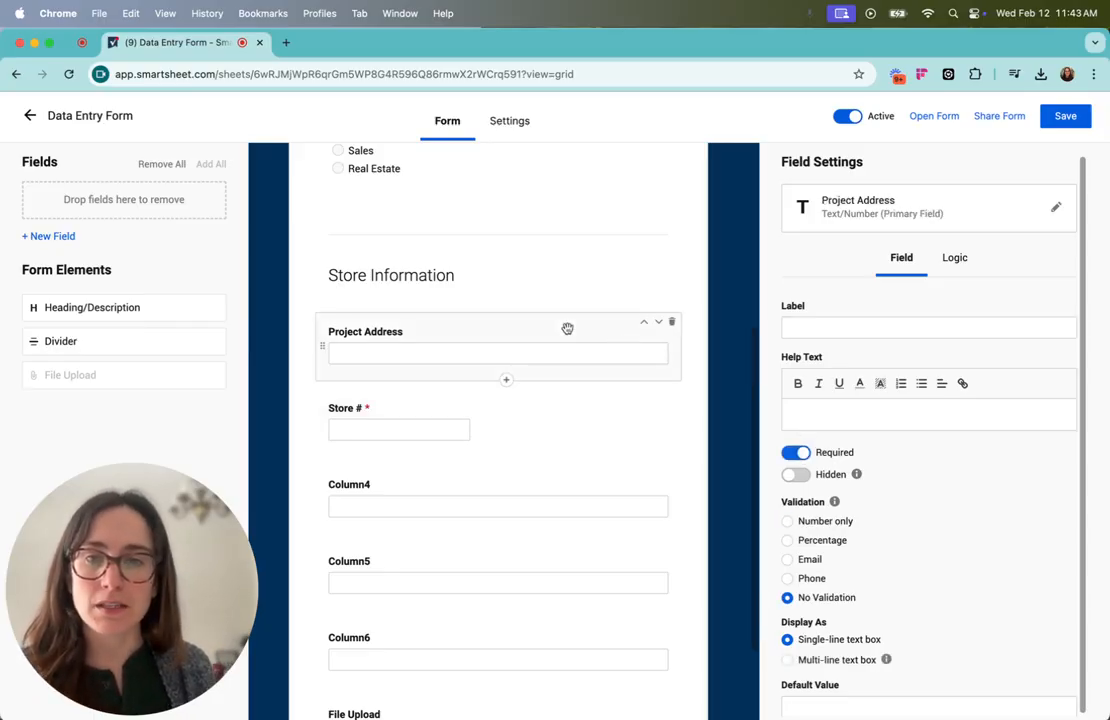
pyautogui.click(794, 453)
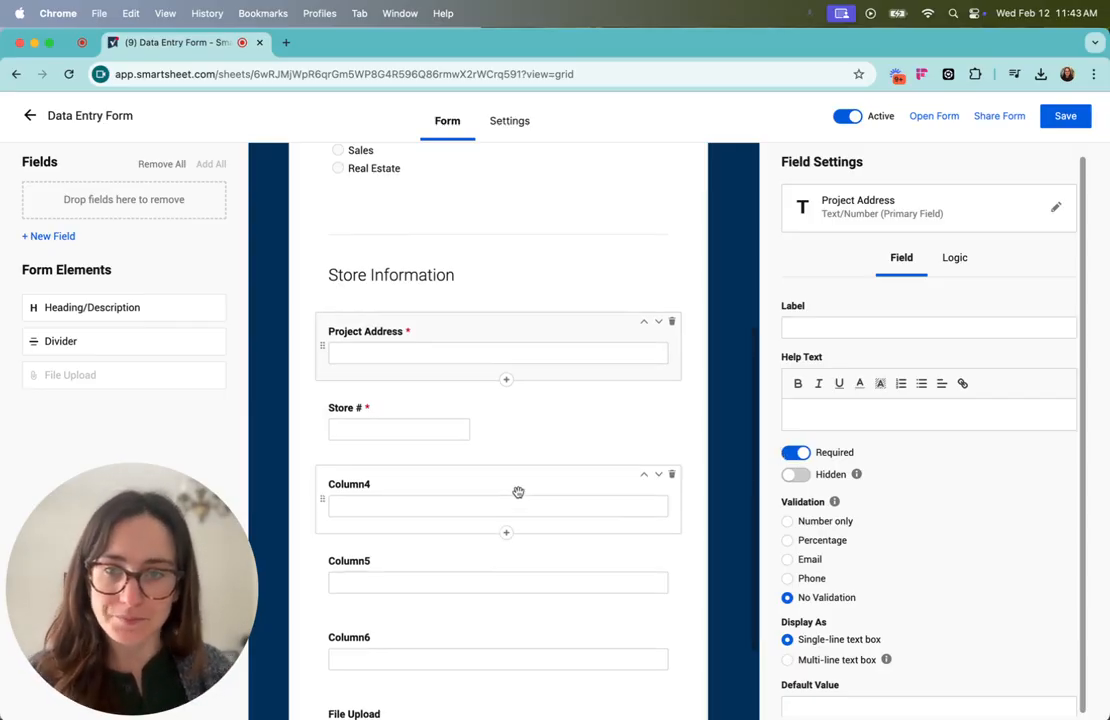
# Turn Column4 into a required Date field named "Date of Store Opening", restricted to dates only.
pyautogui.scroll(-1, 540, 495)
pyautogui.click(577, 463)
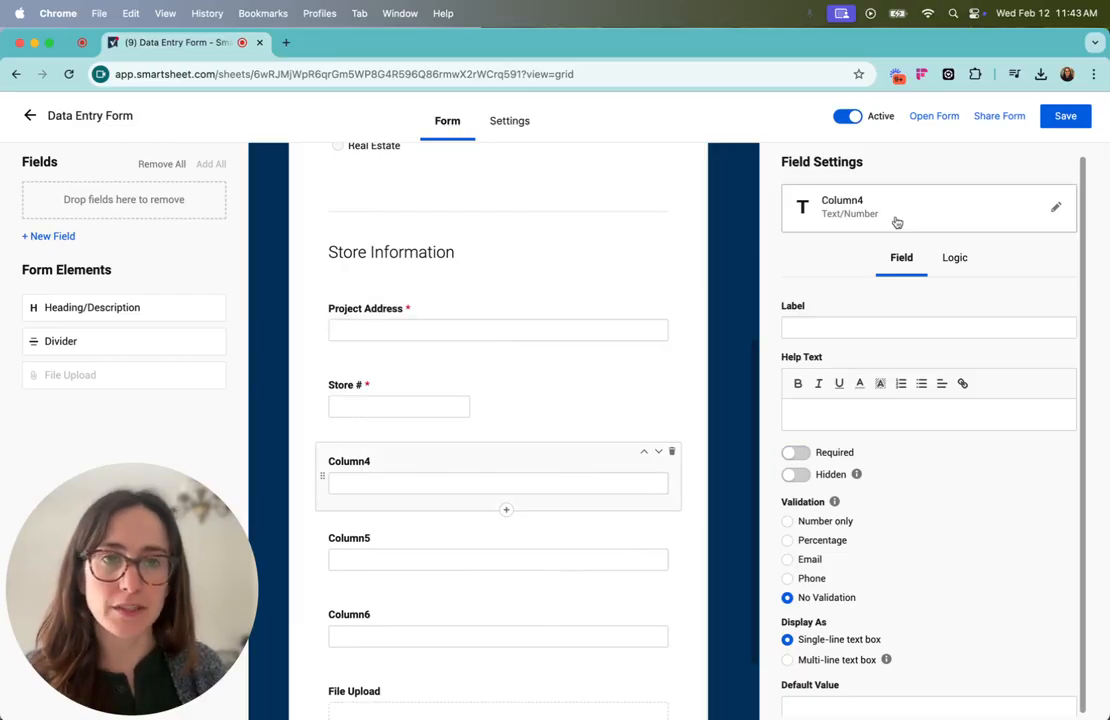
pyautogui.click(896, 221)
pyautogui.write('Date')
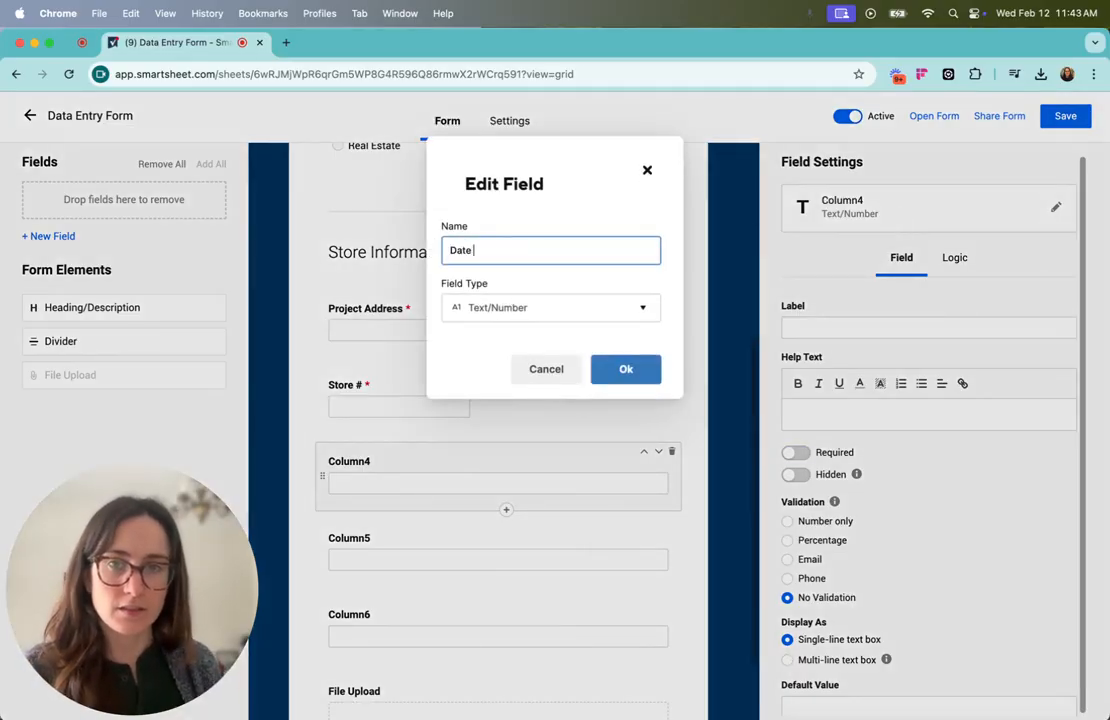
pyautogui.write(' of Store Opening')
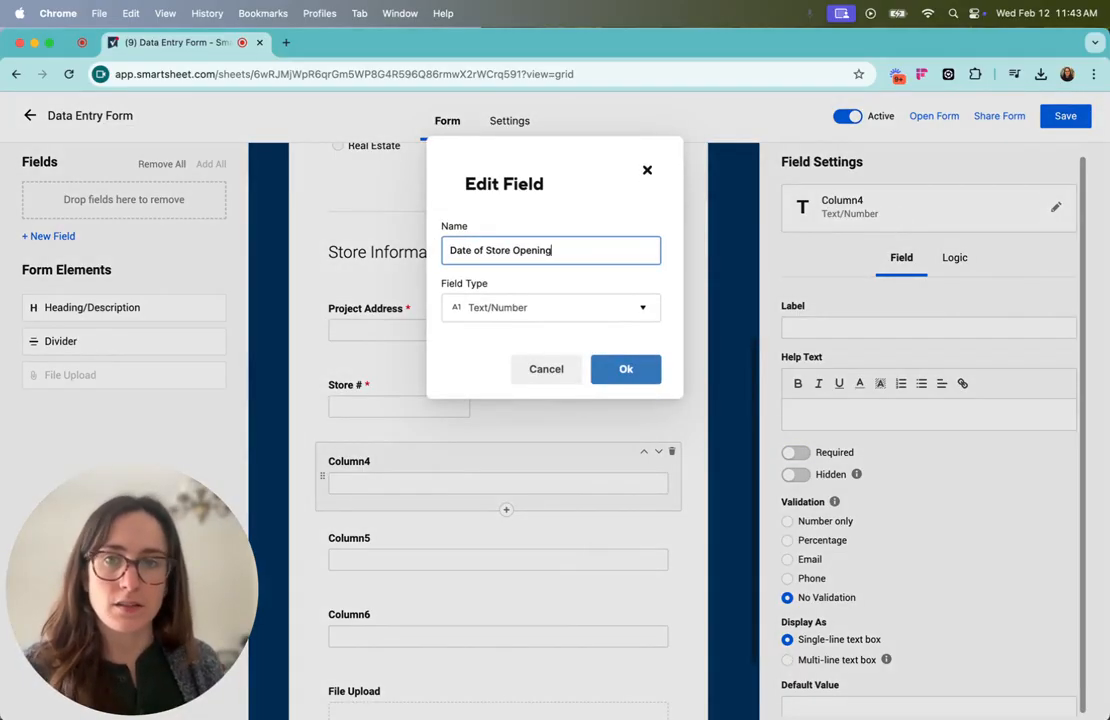
pyautogui.click(624, 312)
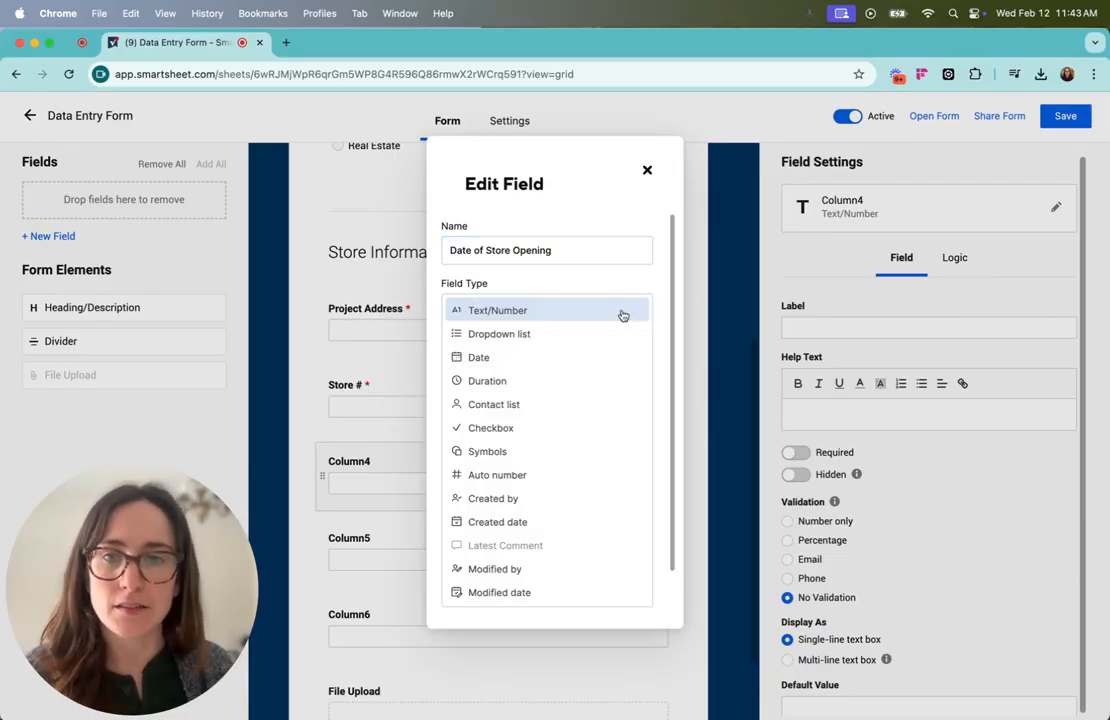
pyautogui.click(552, 357)
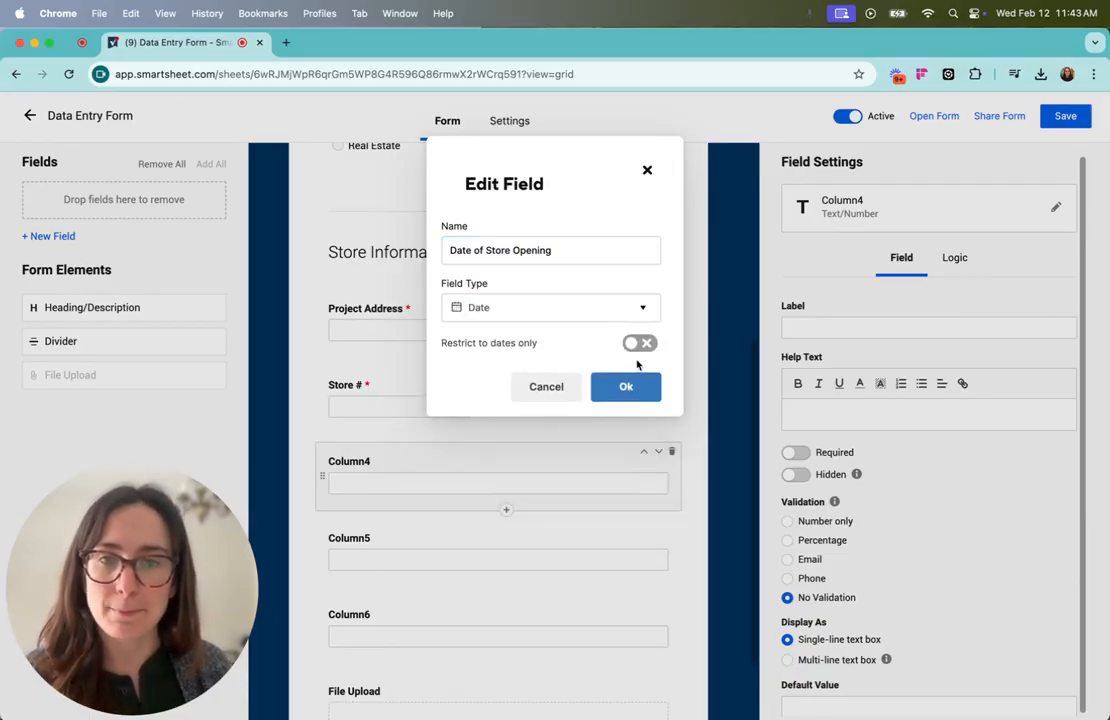
pyautogui.click(639, 343)
pyautogui.click(625, 386)
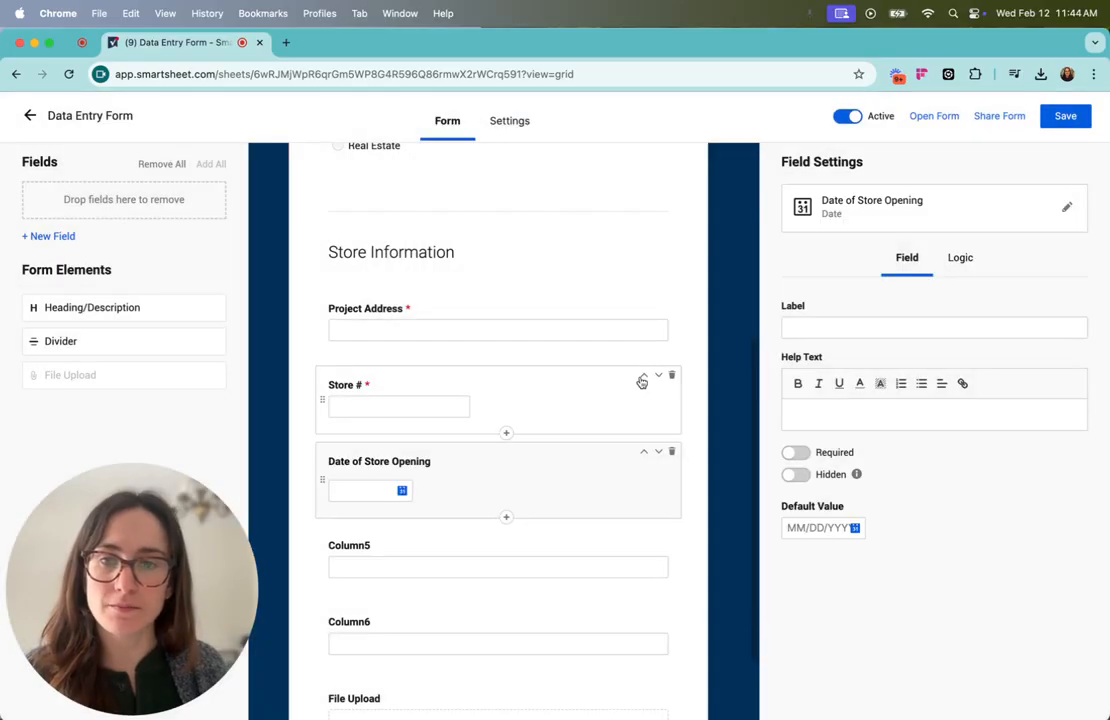
pyautogui.click(796, 453)
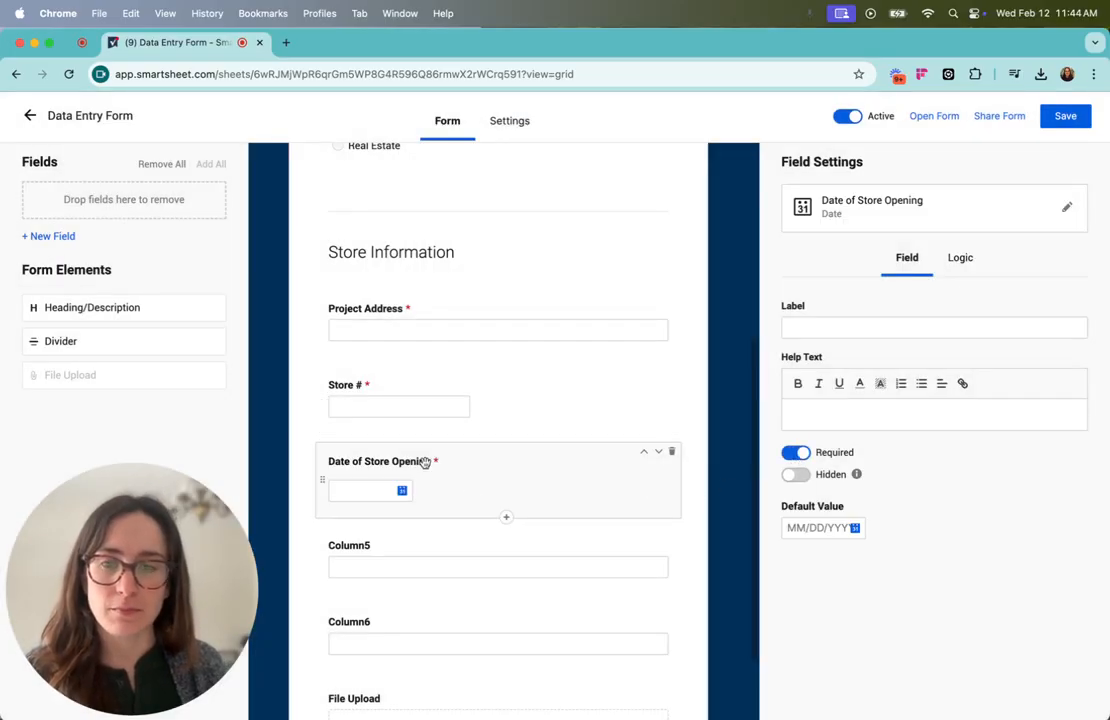
# Rename Column5 to "Country" and make it a Dropdown list with the values USA and Canada.
pyautogui.scroll(-1, 428, 486)
pyautogui.click(448, 543)
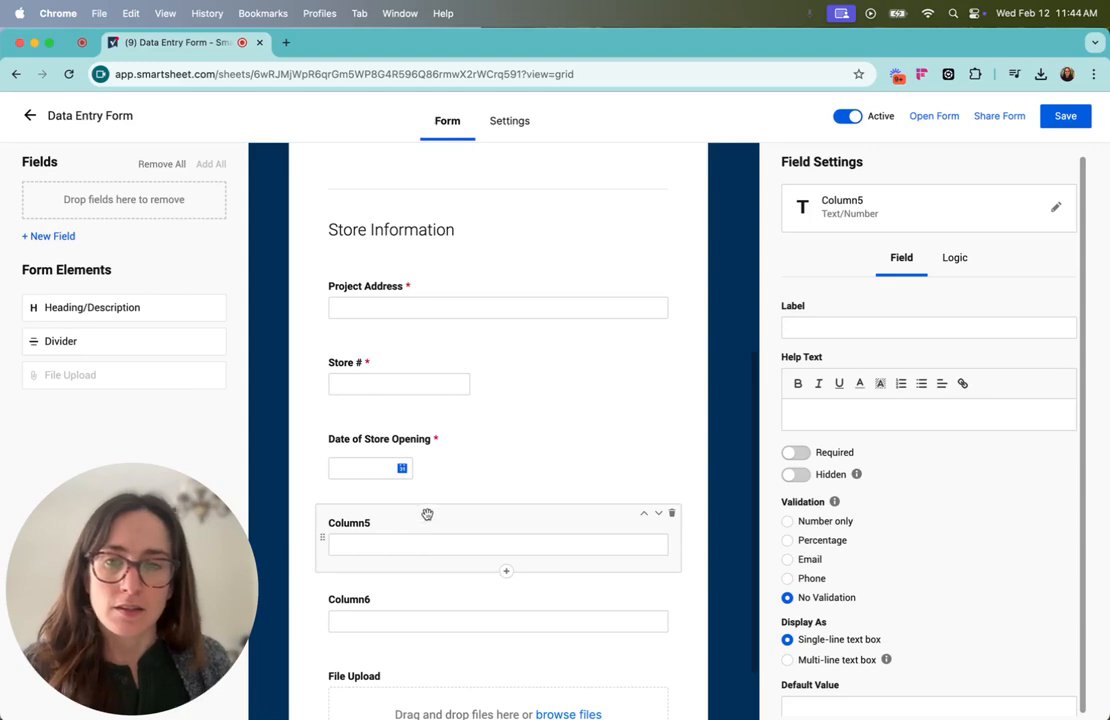
pyautogui.click(899, 212)
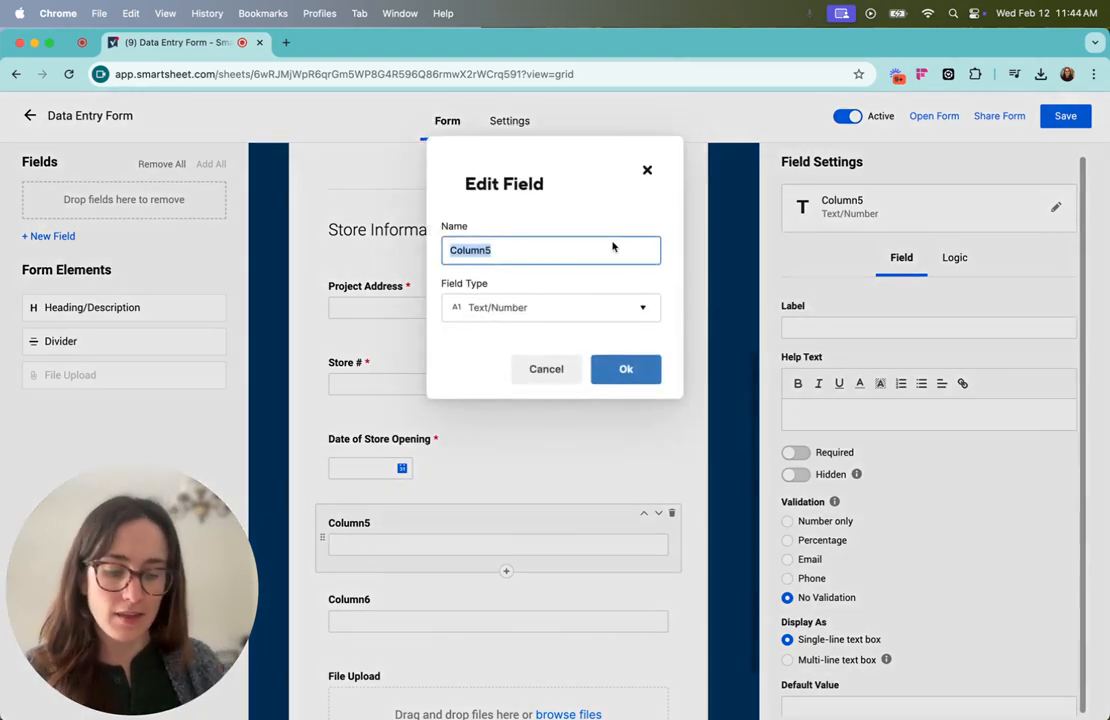
pyautogui.write('Country')
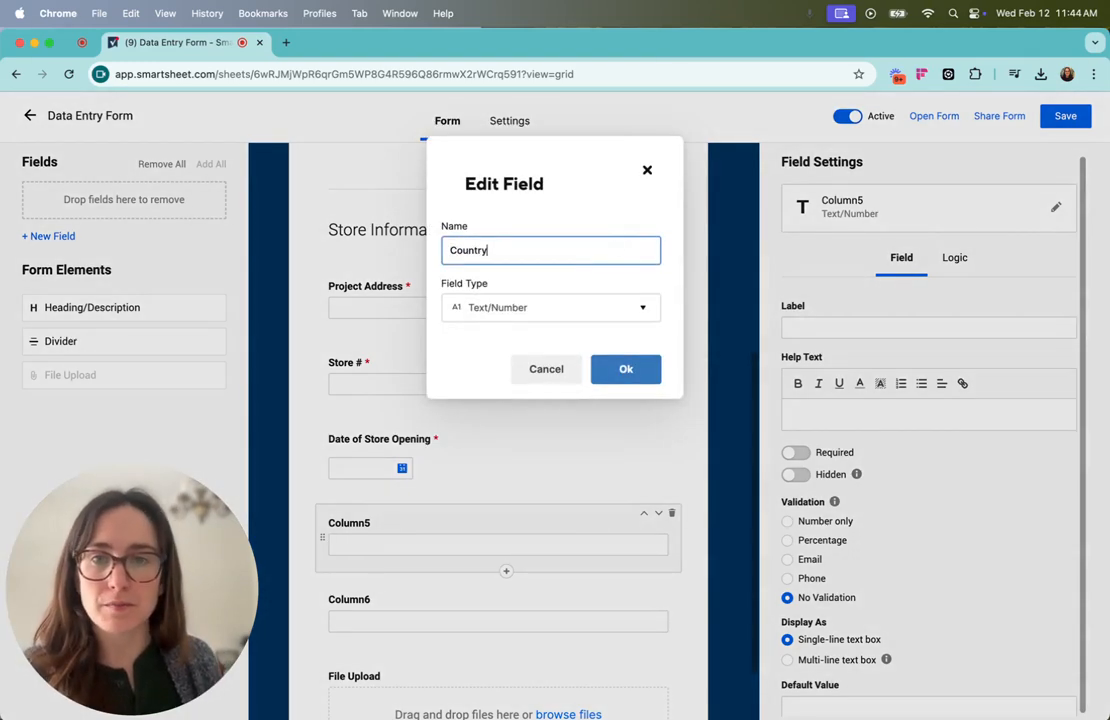
pyautogui.click(565, 307)
pyautogui.click(545, 342)
pyautogui.click(545, 448)
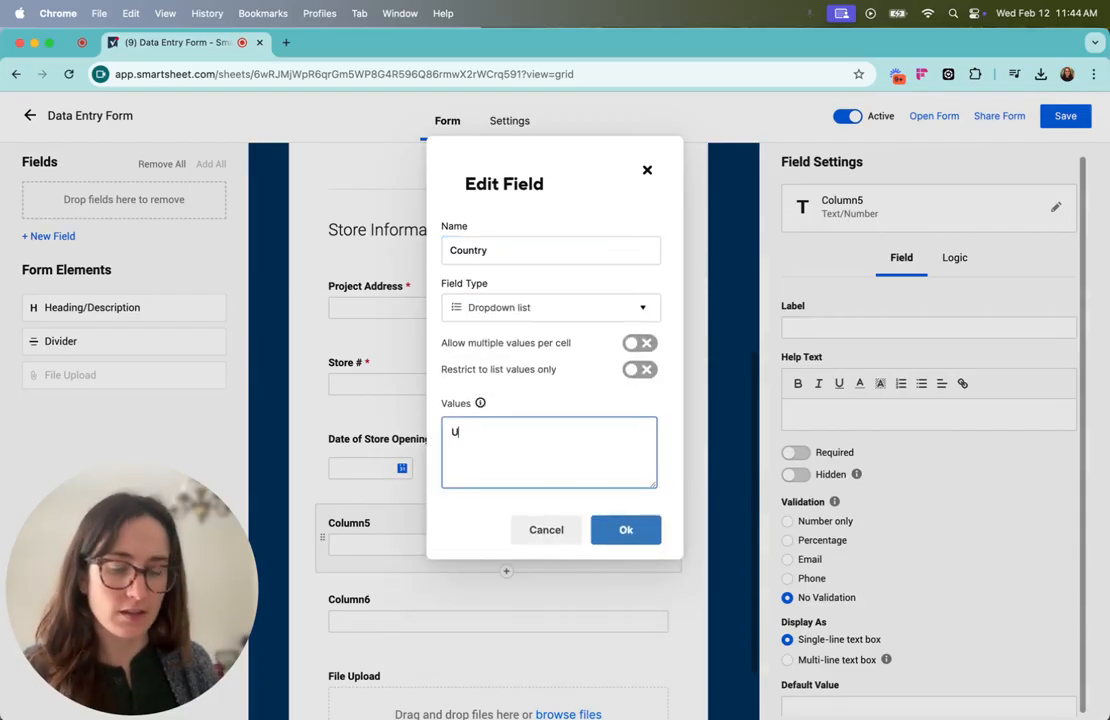
pyautogui.write('USA')
pyautogui.press('Return')
pyautogui.write('Canada')
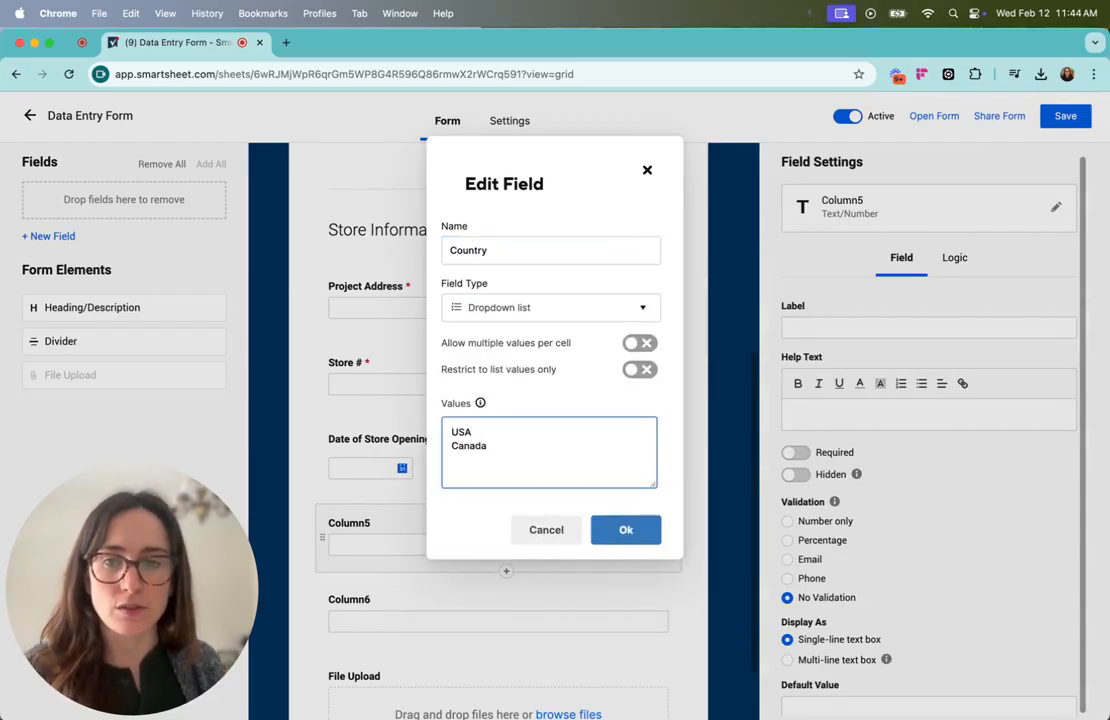
pyautogui.click(626, 529)
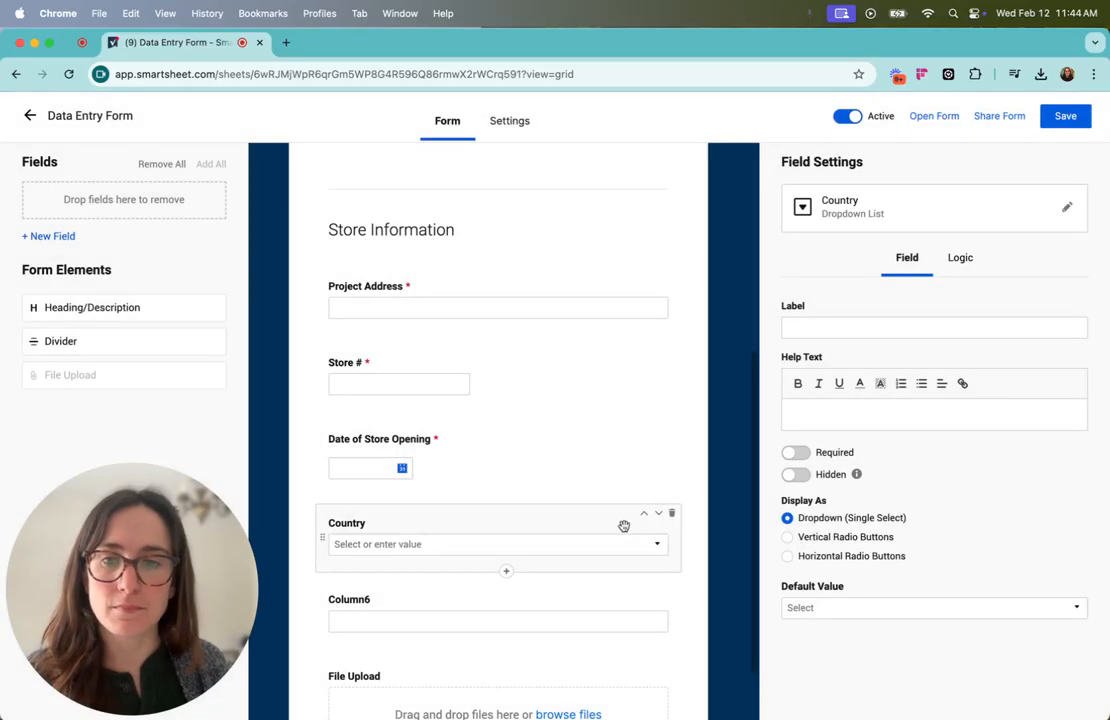
# Display the Country field as Horizontal Radio Buttons after trying the vertical layout.
pyautogui.click(810, 538)
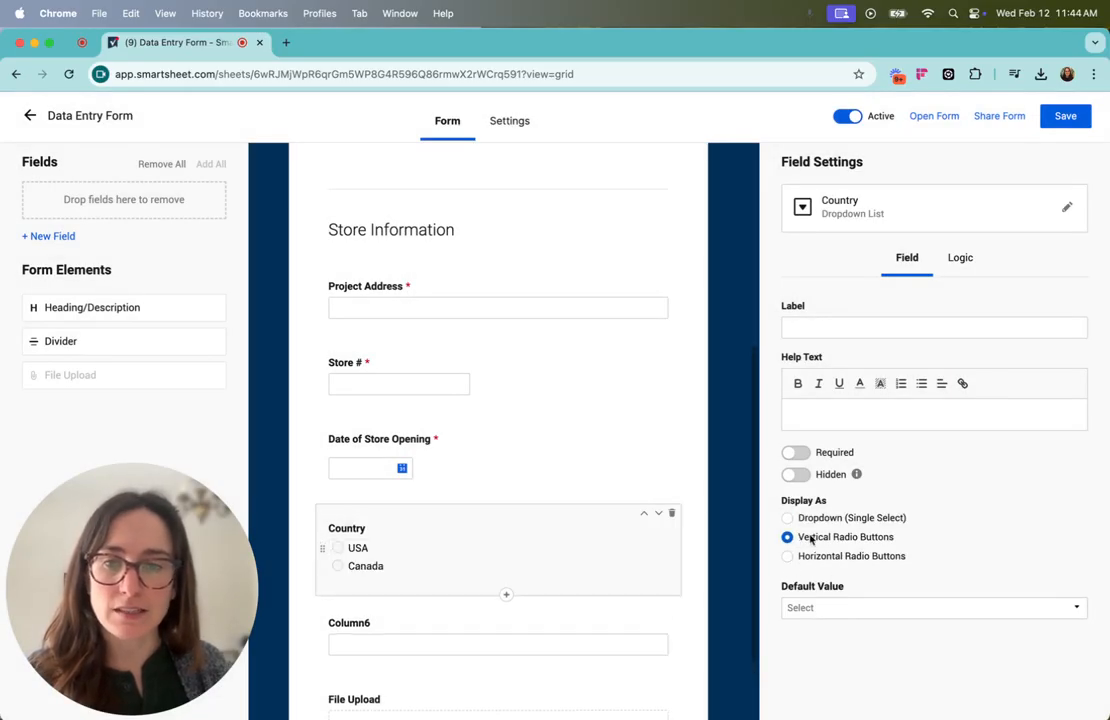
pyautogui.click(830, 557)
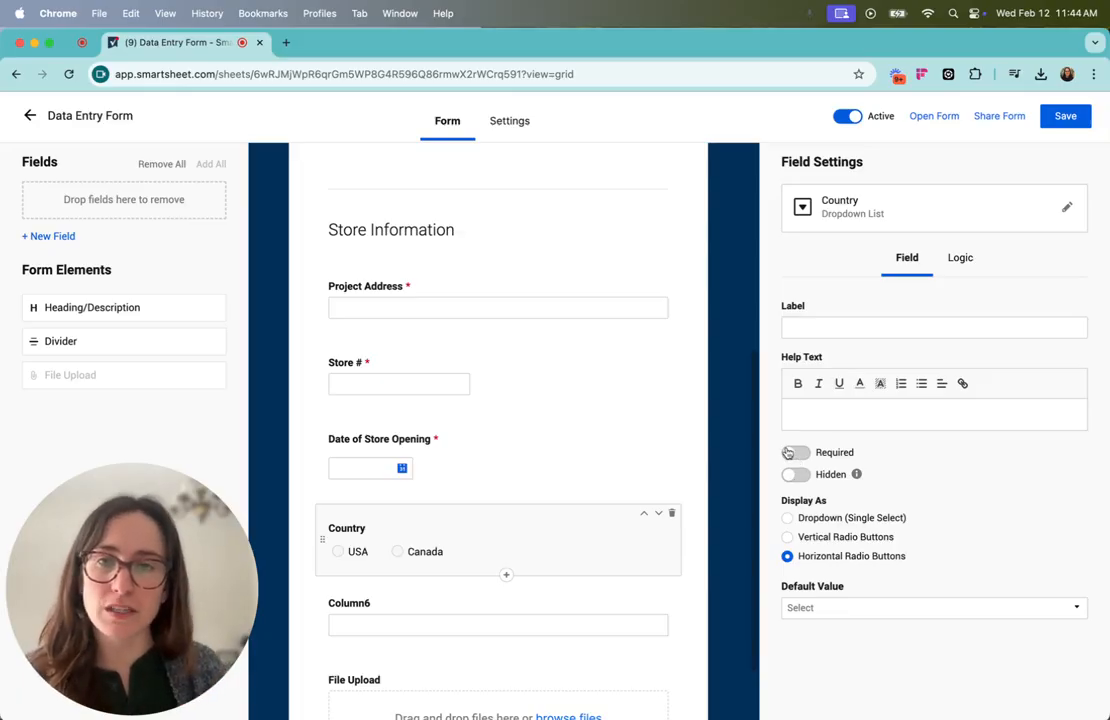
pyautogui.scroll(5, 513, 394)
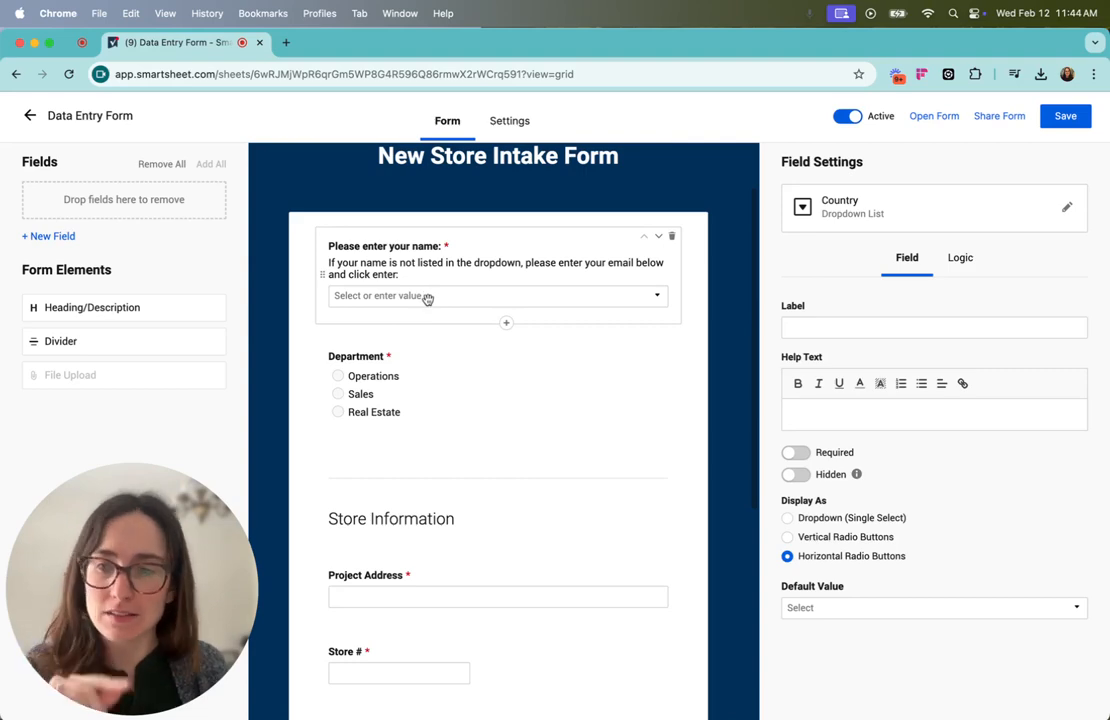
pyautogui.scroll(-2, 512, 476)
pyautogui.scroll(-4, 512, 476)
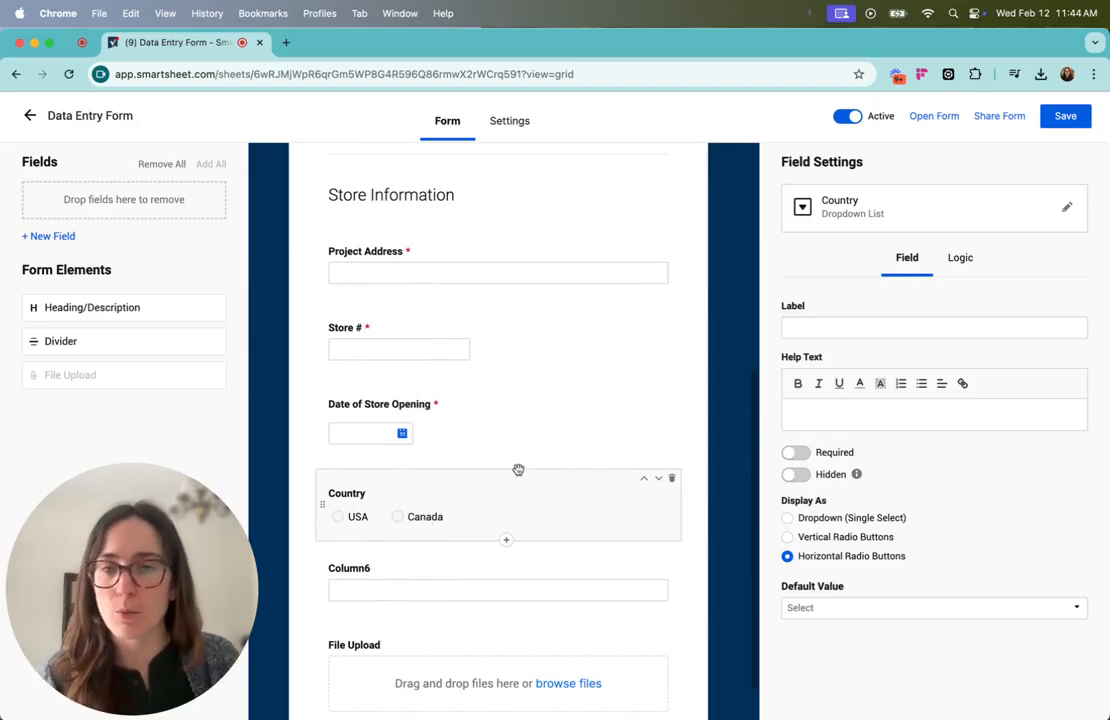
# Rename the Column6 field to "State", keeping its Text/Number type.
pyautogui.scroll(-1, 510, 479)
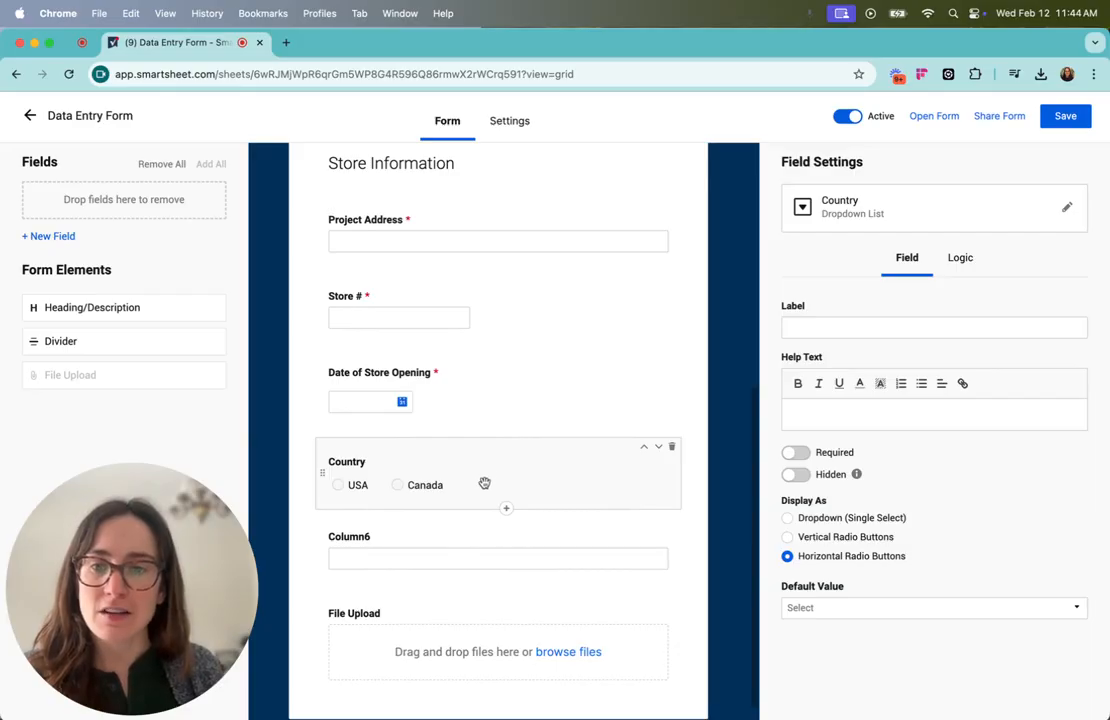
pyautogui.click(418, 541)
pyautogui.click(872, 216)
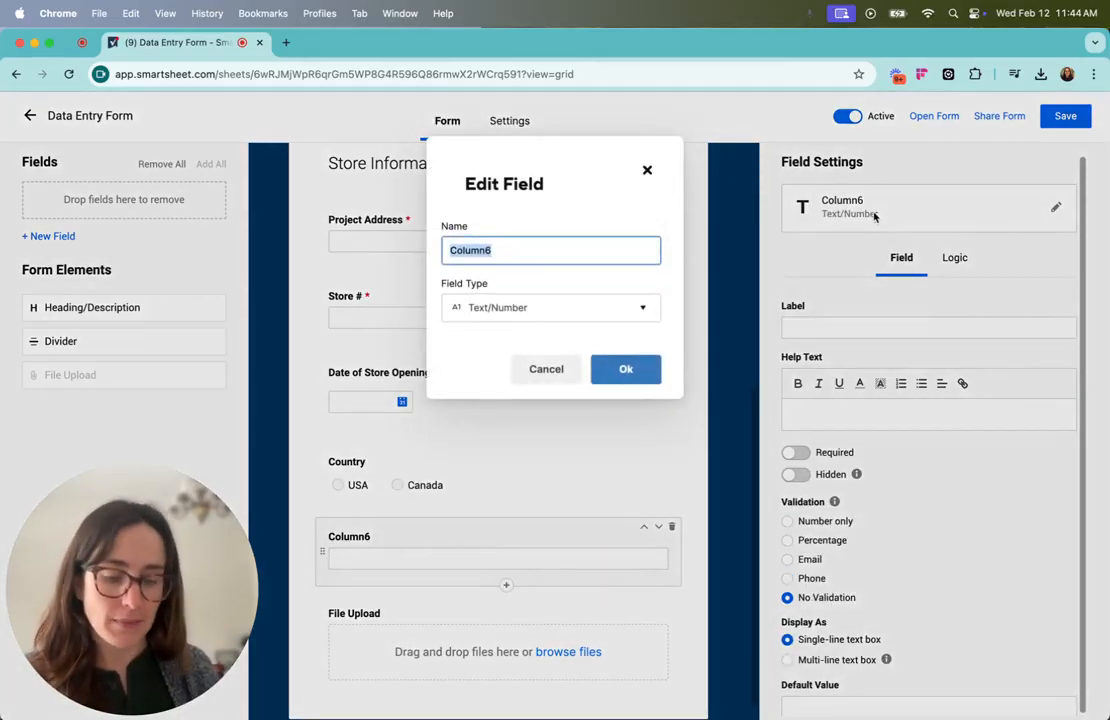
pyautogui.write('US')
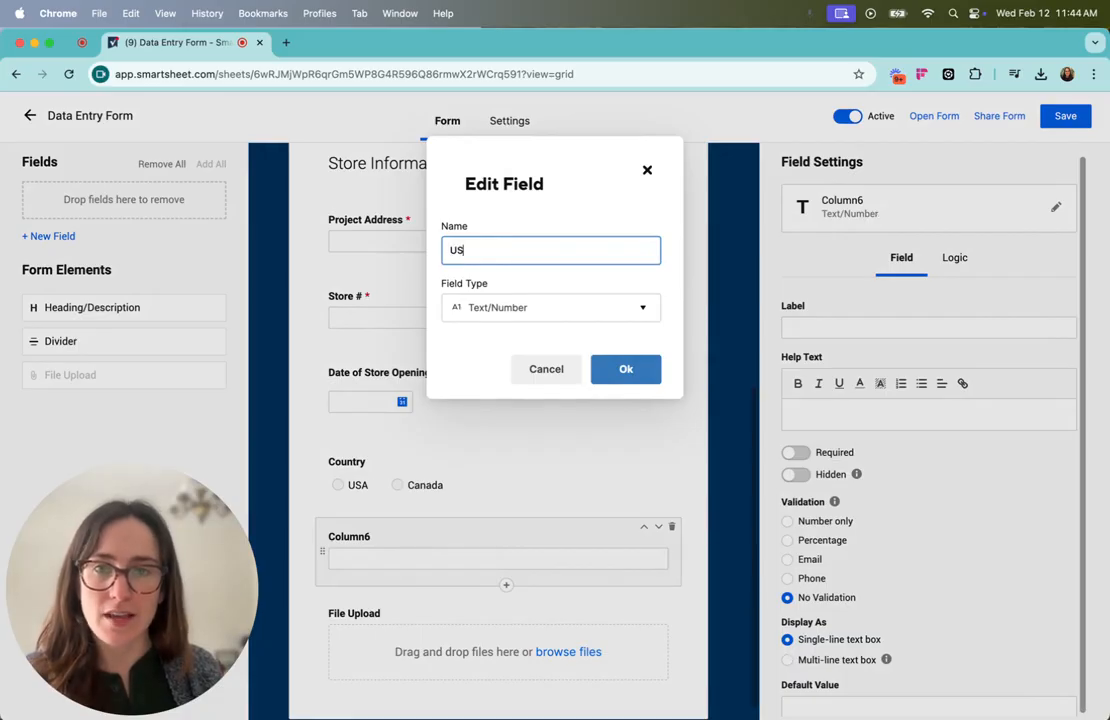
pyautogui.write('A')
pyautogui.press('BackSpace')
pyautogui.press('BackSpace')
pyautogui.press('BackSpace')
pyautogui.write('S')
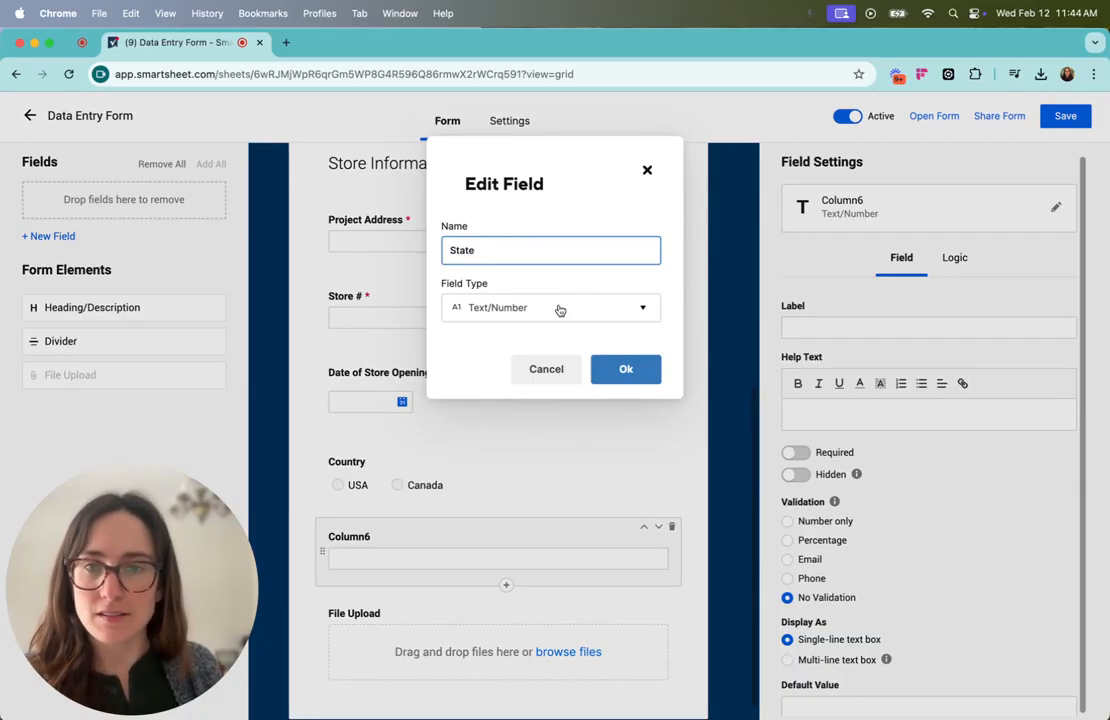
pyautogui.click(636, 372)
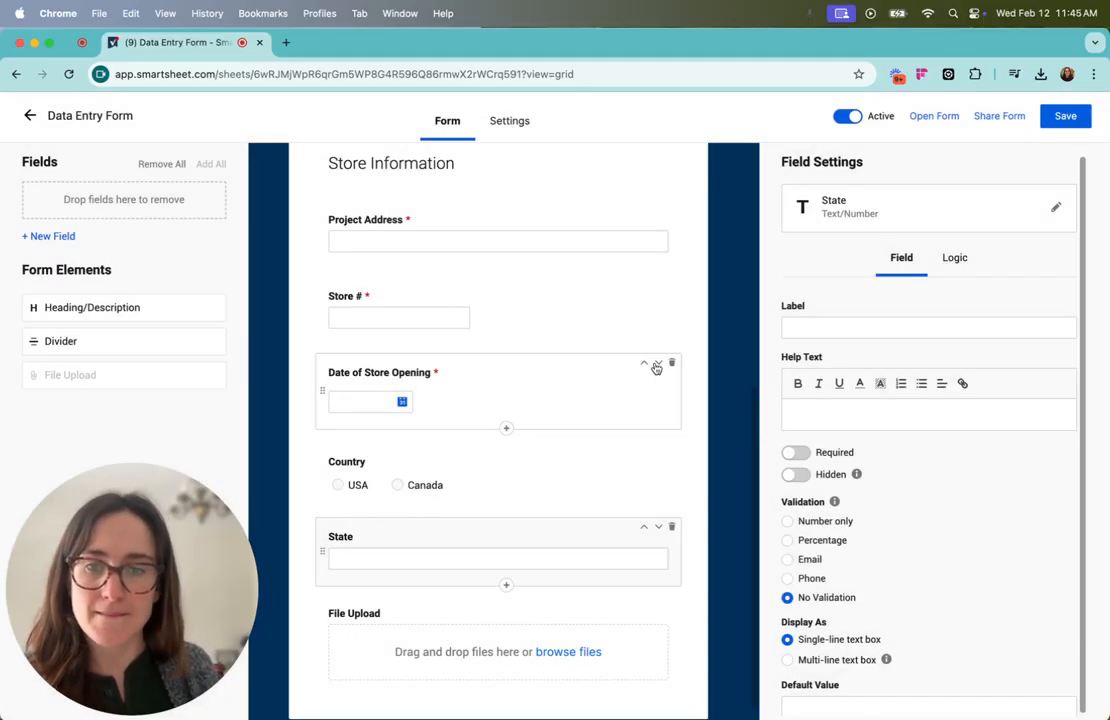
# Add a new Text/Number field named "Province/Territory" below the State field.
pyautogui.click(506, 585)
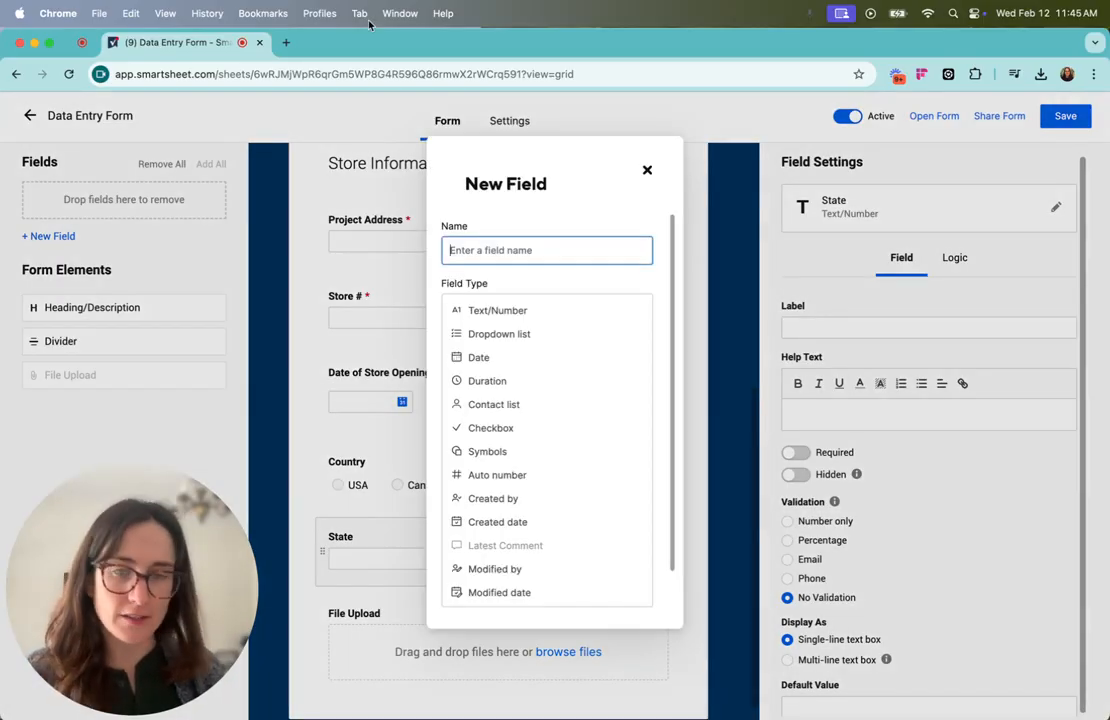
pyautogui.write('Province/Territory')
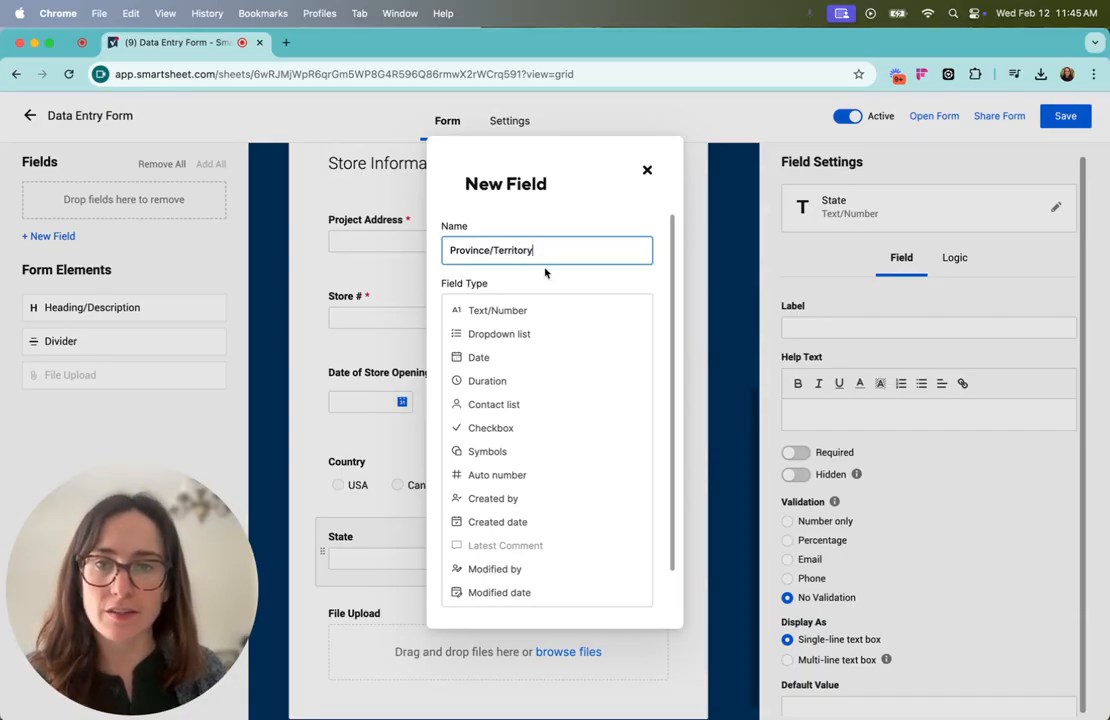
pyautogui.click(545, 310)
pyautogui.click(600, 378)
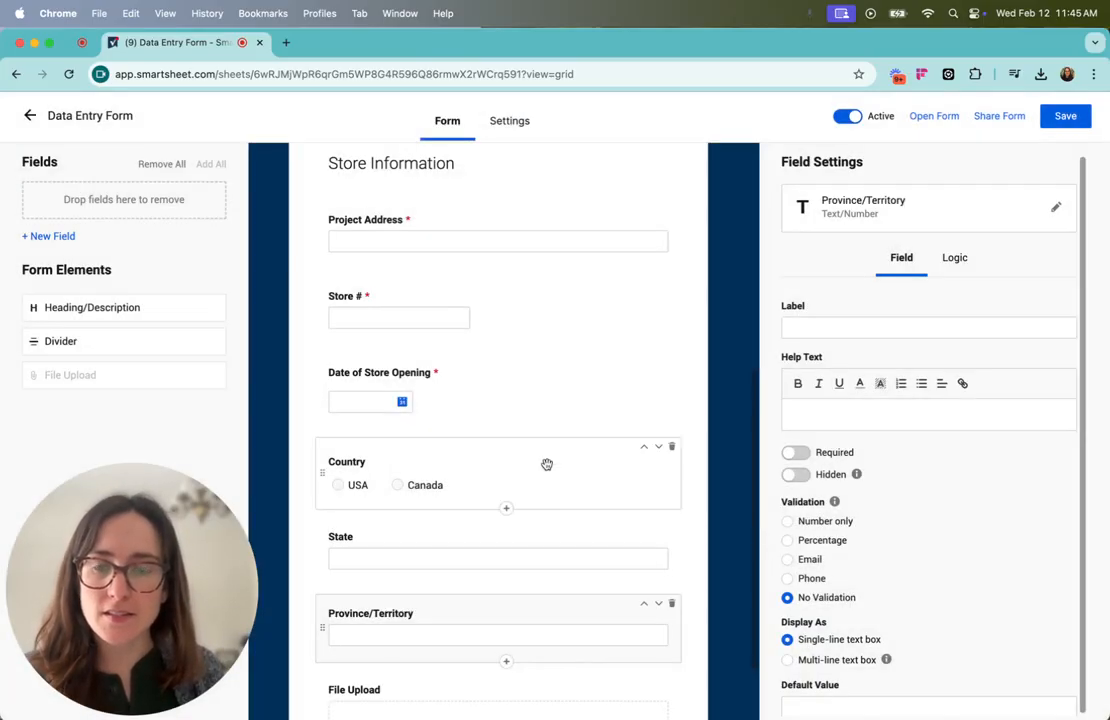
# Make the State, Province/Territory and Country fields required.
pyautogui.click(569, 389)
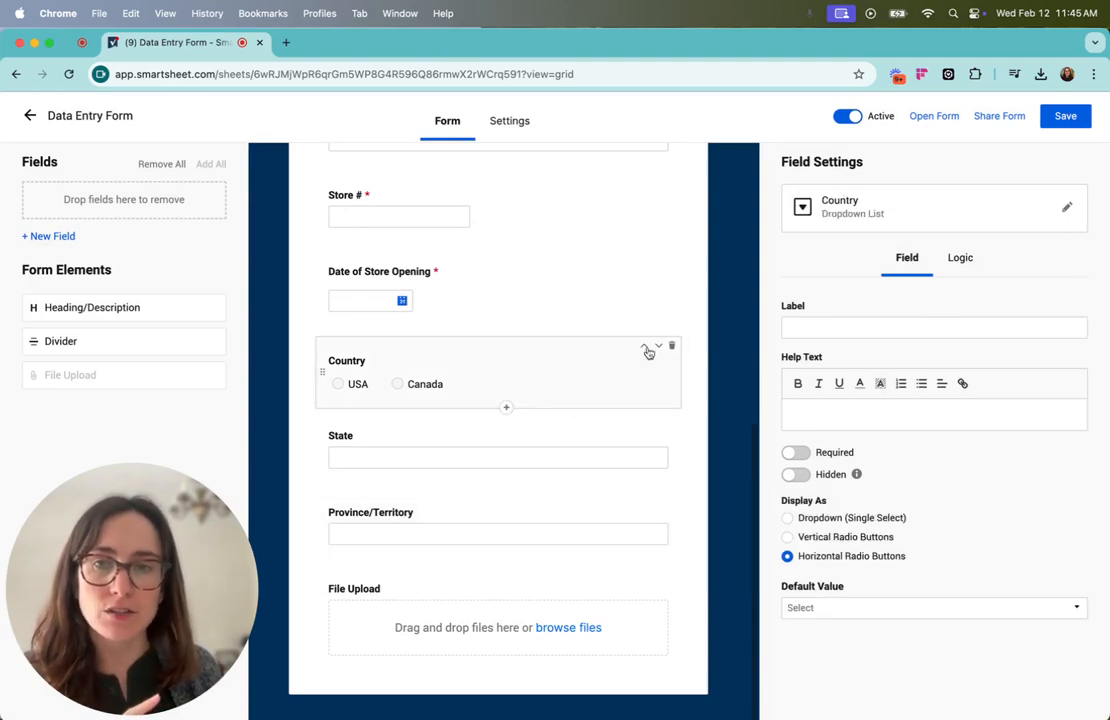
pyautogui.click(399, 438)
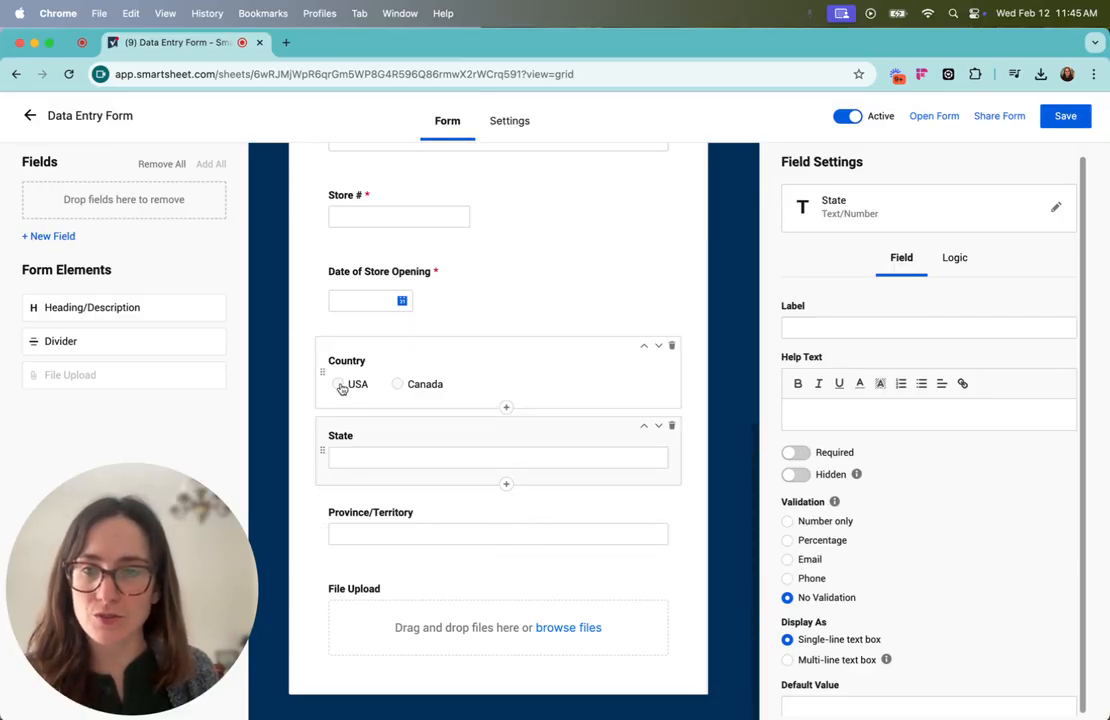
pyautogui.click(796, 452)
pyautogui.click(631, 508)
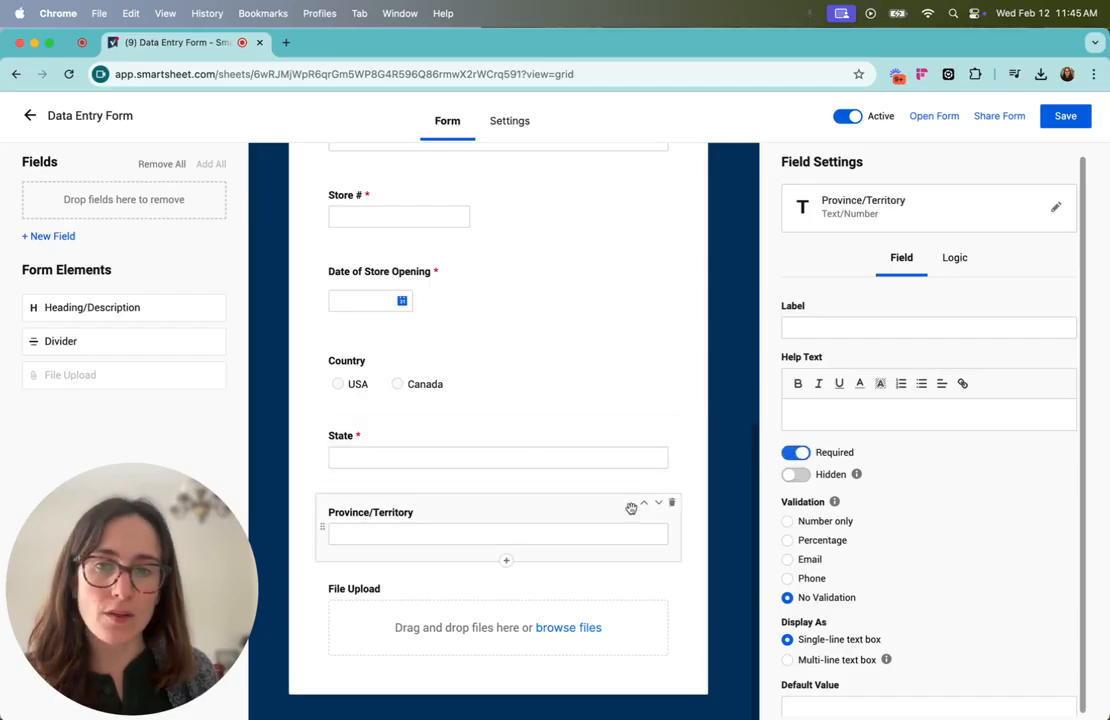
pyautogui.click(795, 452)
pyautogui.click(653, 362)
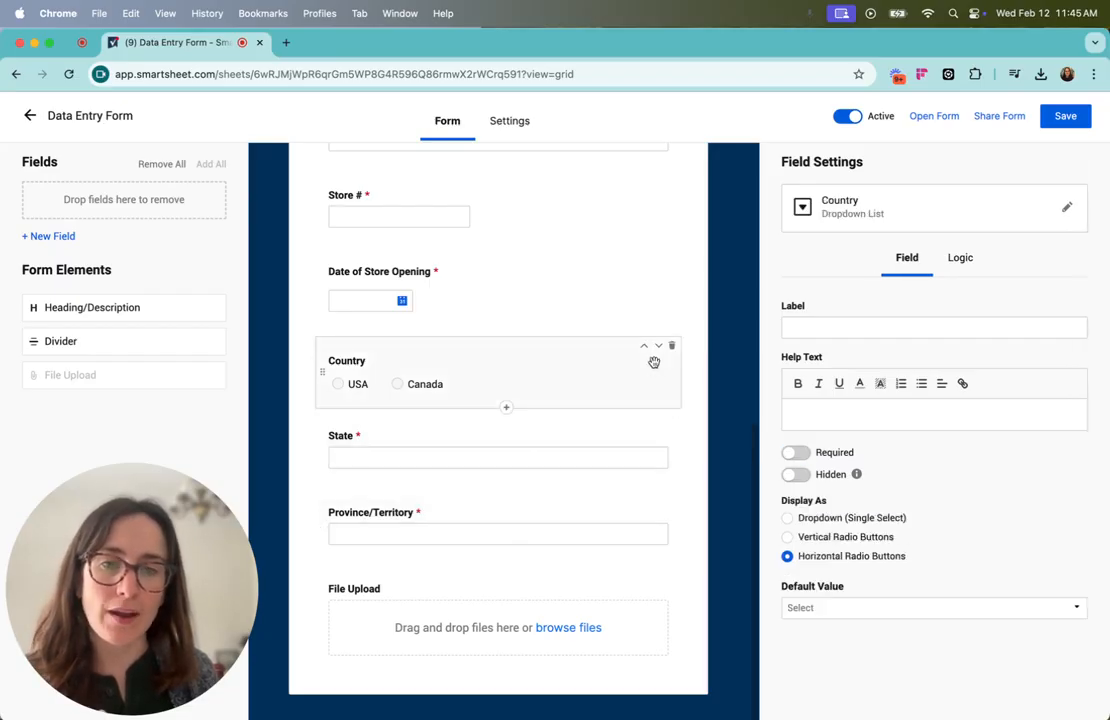
pyautogui.click(795, 452)
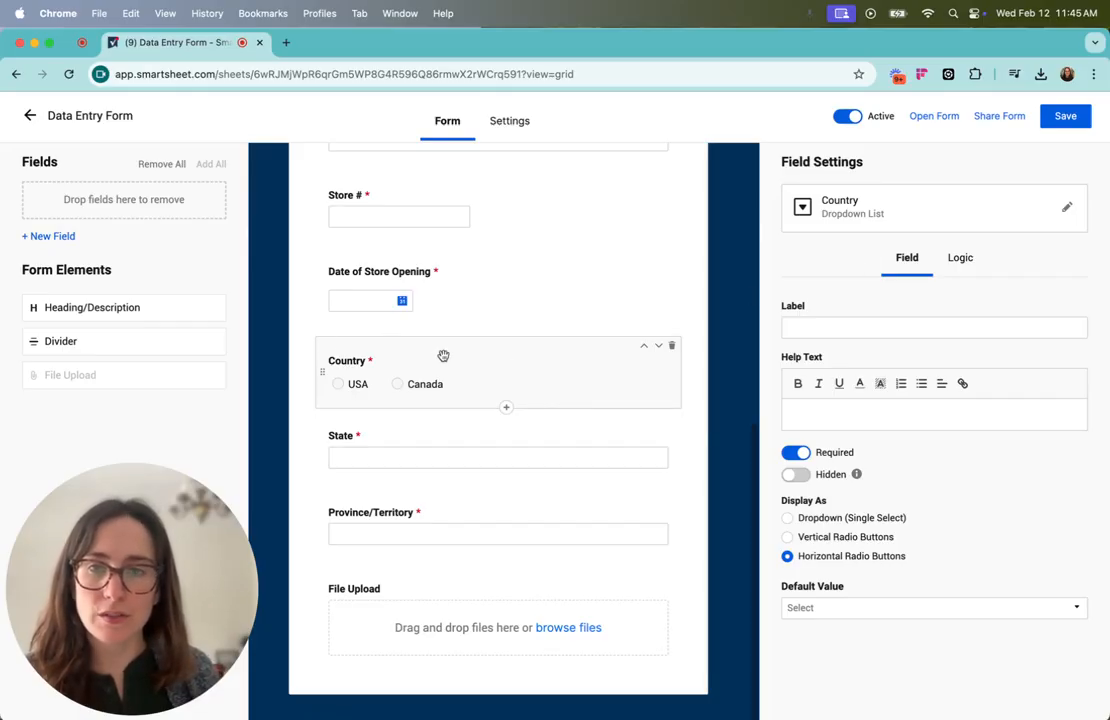
# Start a logic rule on the Country field with the condition "is" USA.
pyautogui.click(957, 262)
pyautogui.click(954, 449)
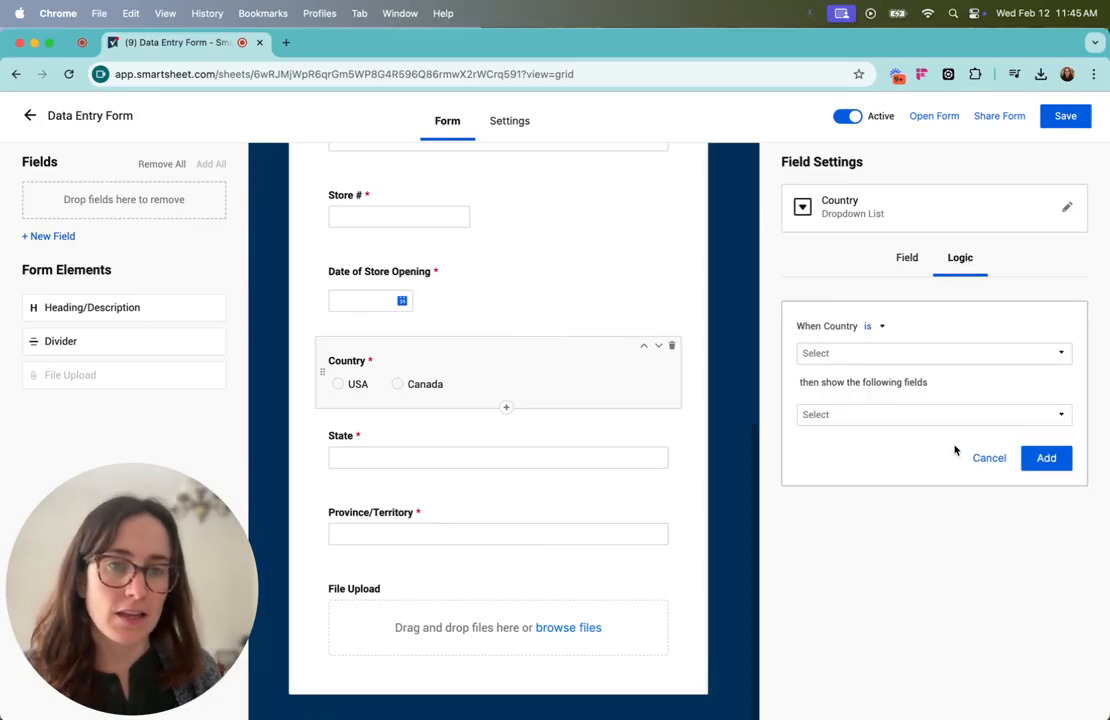
pyautogui.click(858, 354)
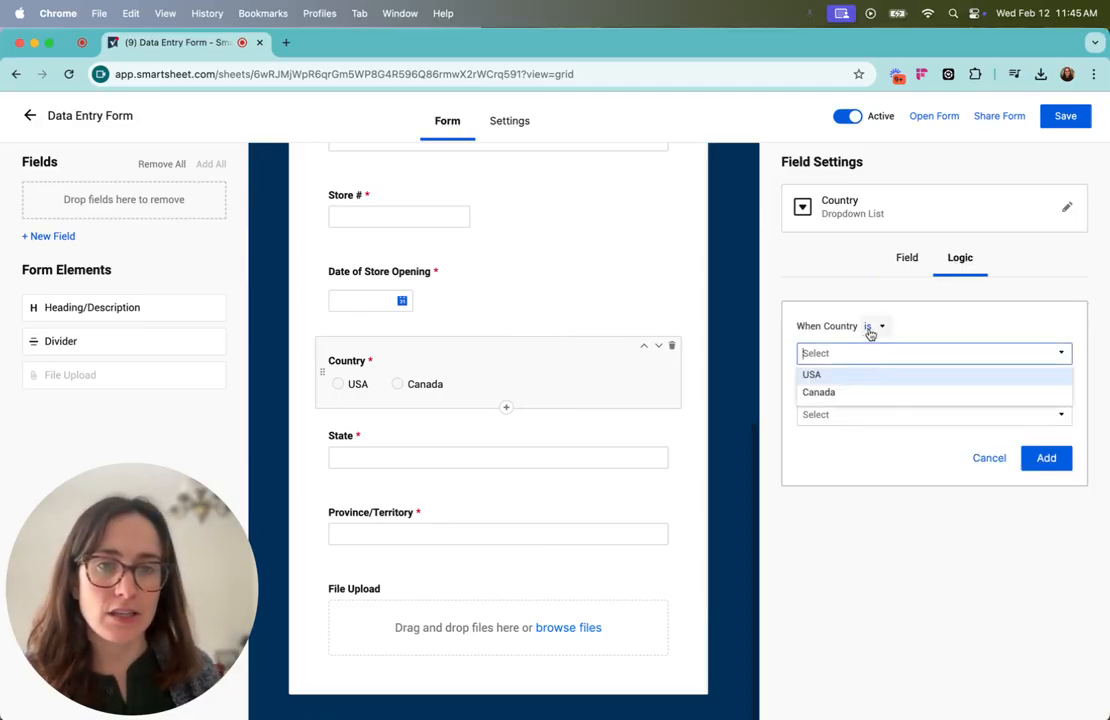
pyautogui.click(870, 328)
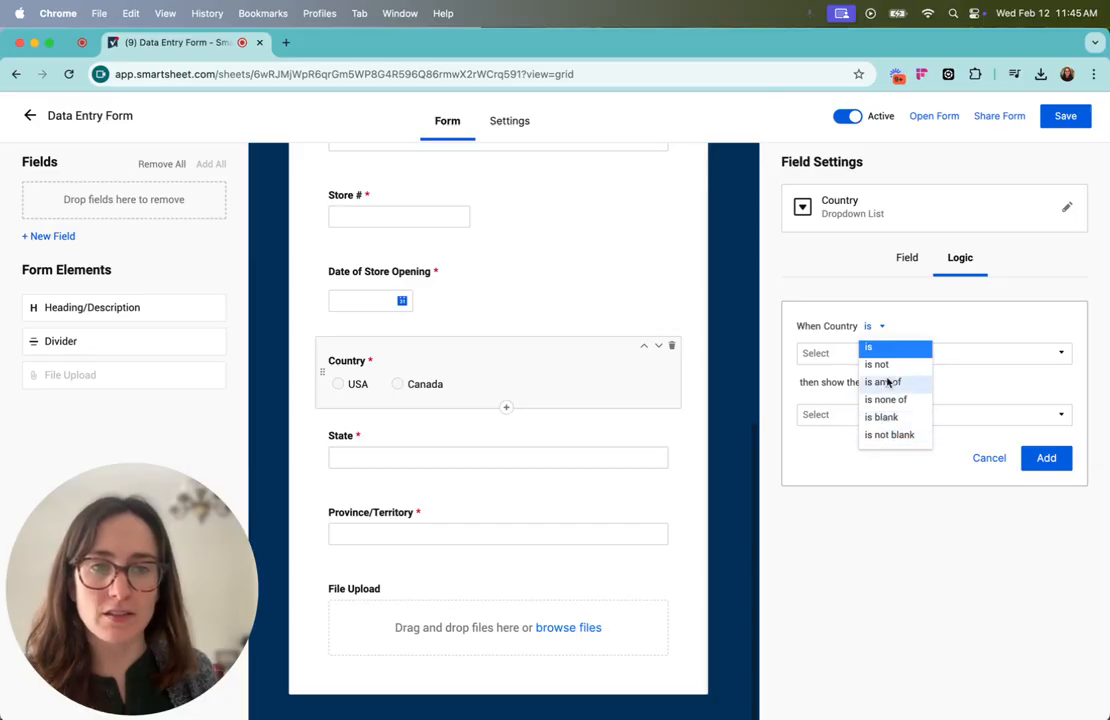
pyautogui.click(872, 348)
pyautogui.click(870, 326)
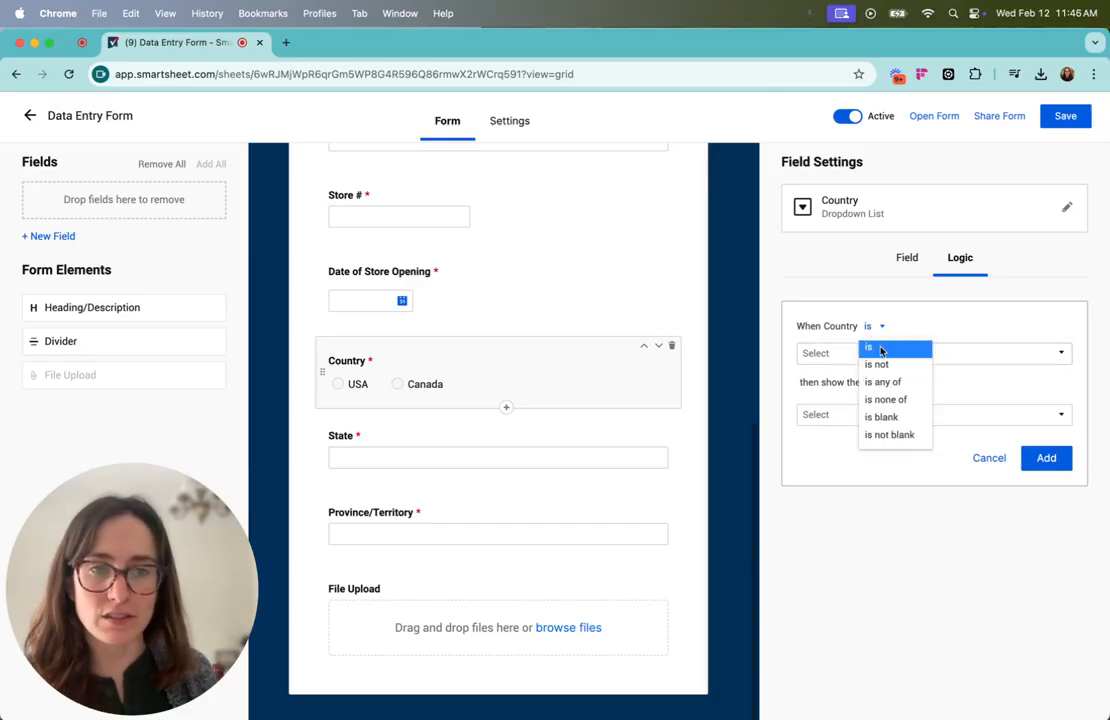
pyautogui.click(884, 350)
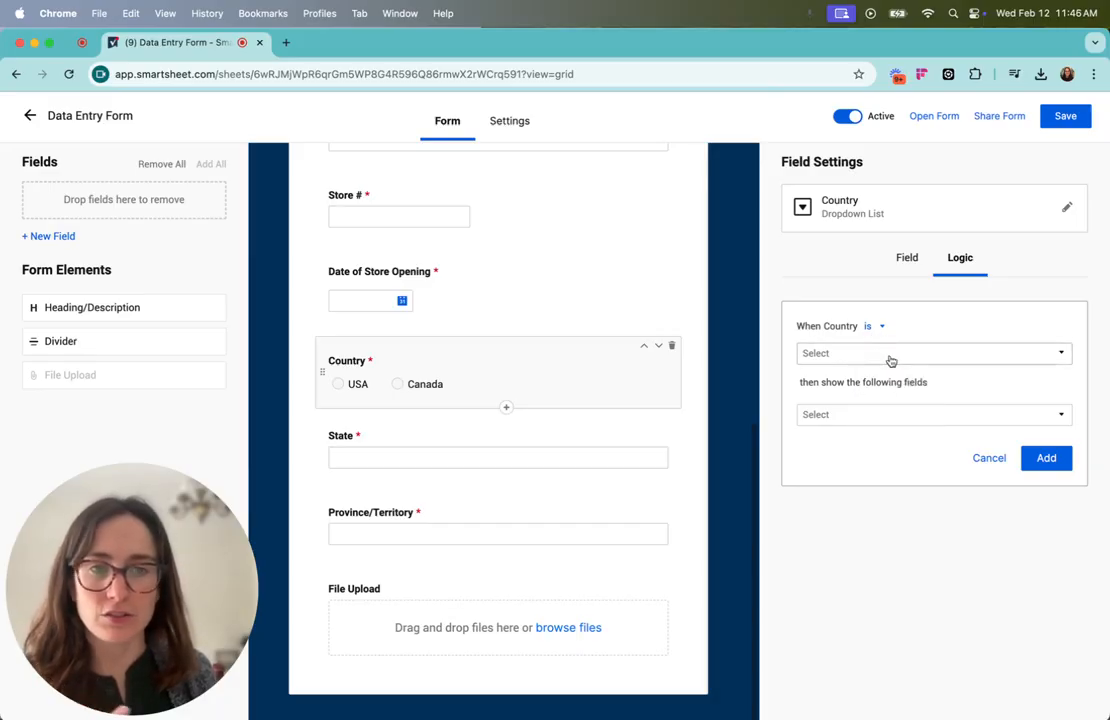
pyautogui.click(889, 359)
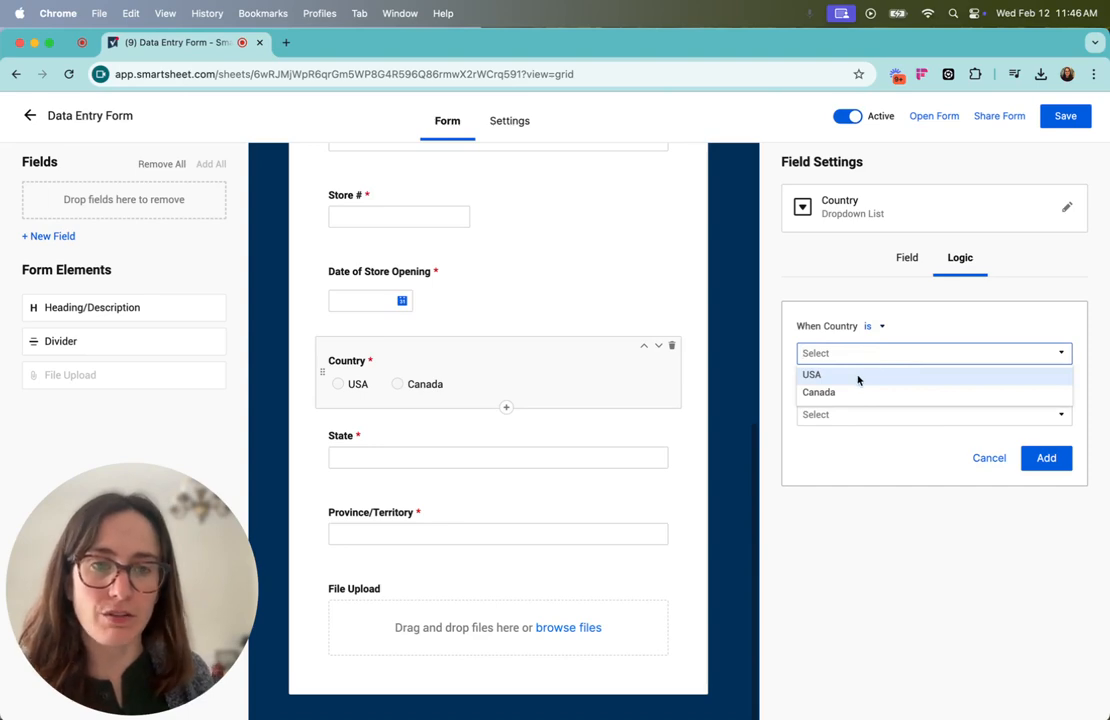
pyautogui.click(857, 376)
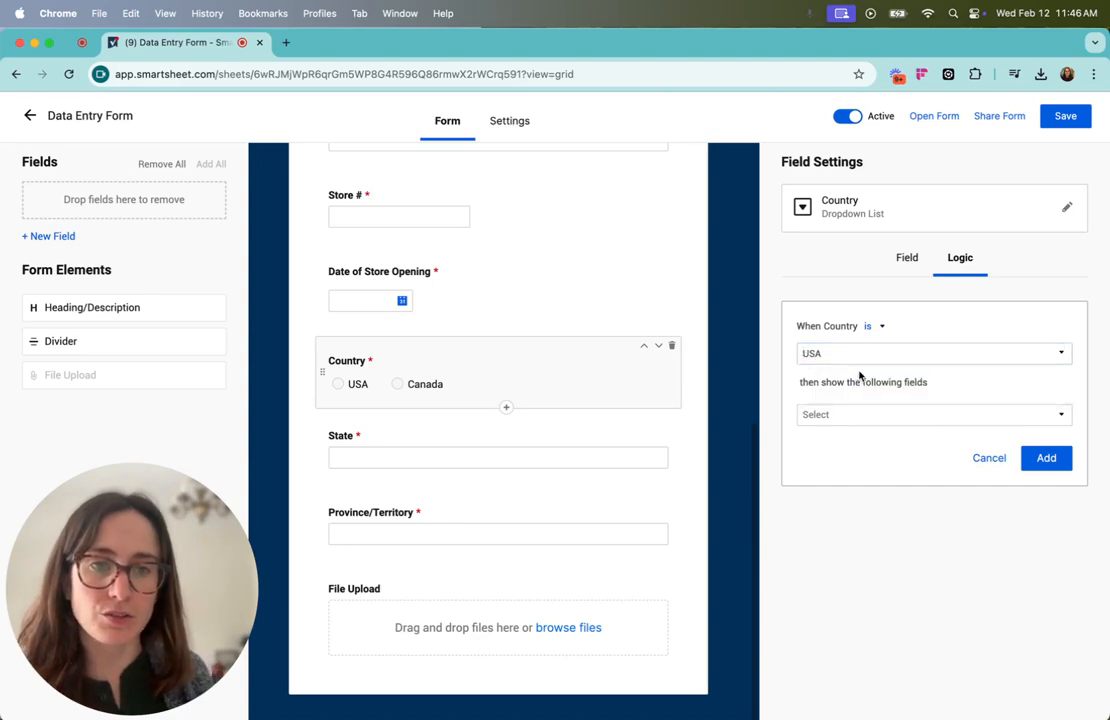
# Make the USA rule show the State field, add the rule and save the form.
pyautogui.click(842, 420)
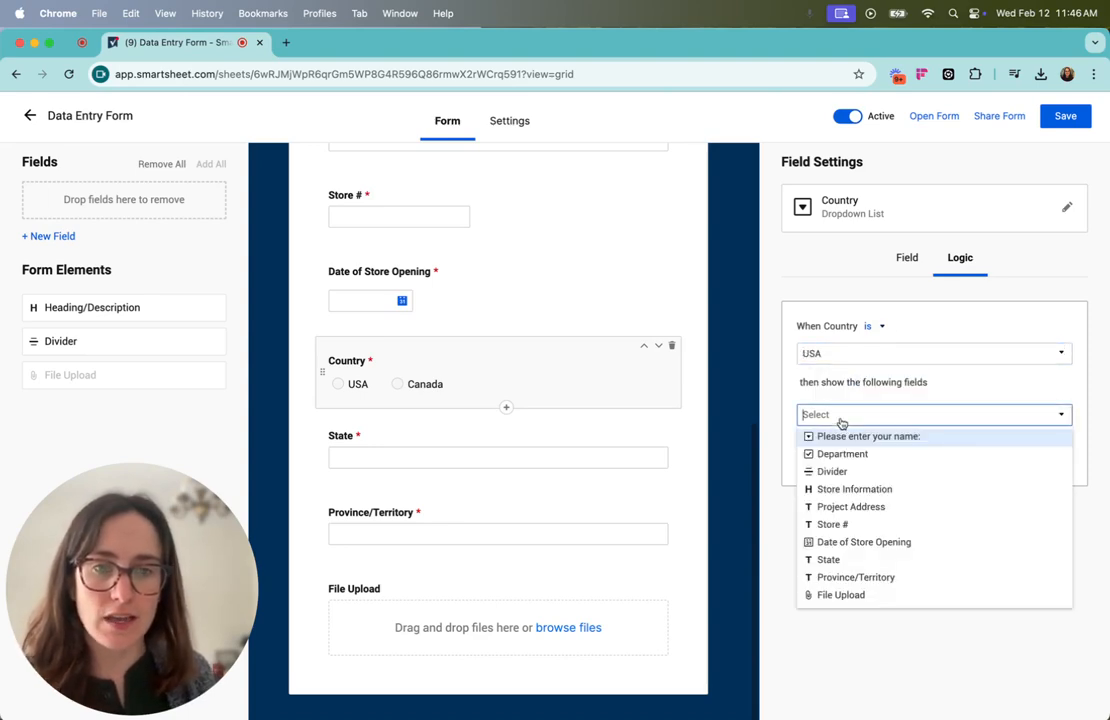
pyautogui.click(862, 560)
pyautogui.click(989, 622)
pyautogui.click(1046, 461)
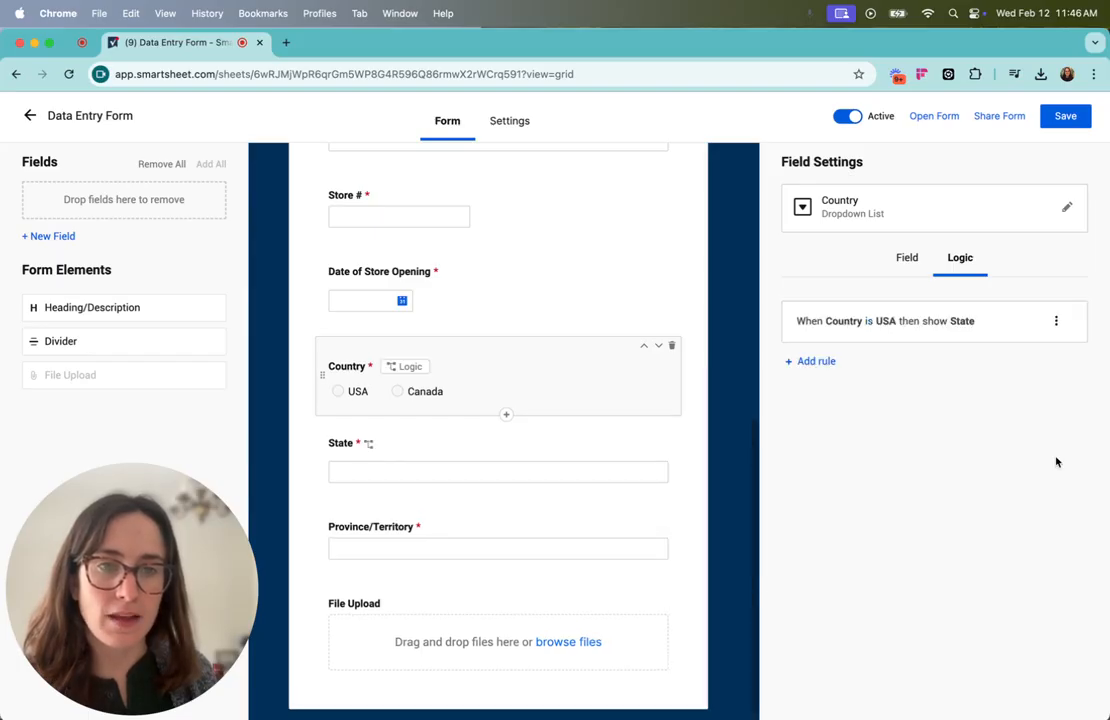
pyautogui.click(1065, 116)
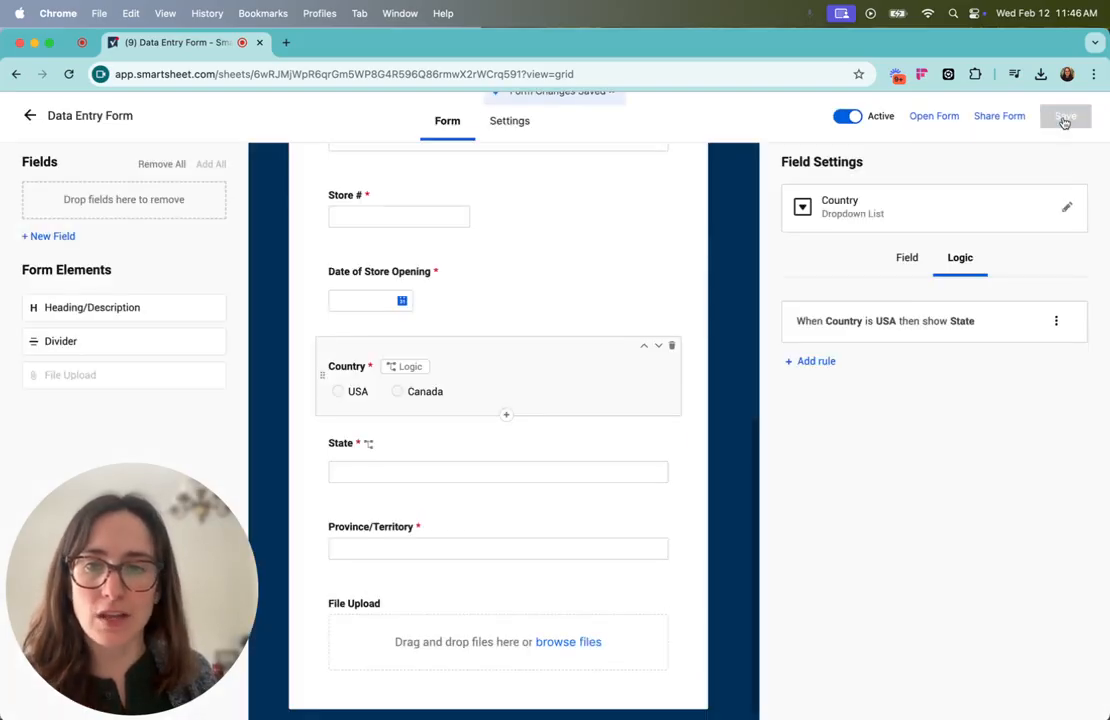
# Add a second Country rule that shows Province/Territory when Country is Canada, and save the form.
pyautogui.click(812, 362)
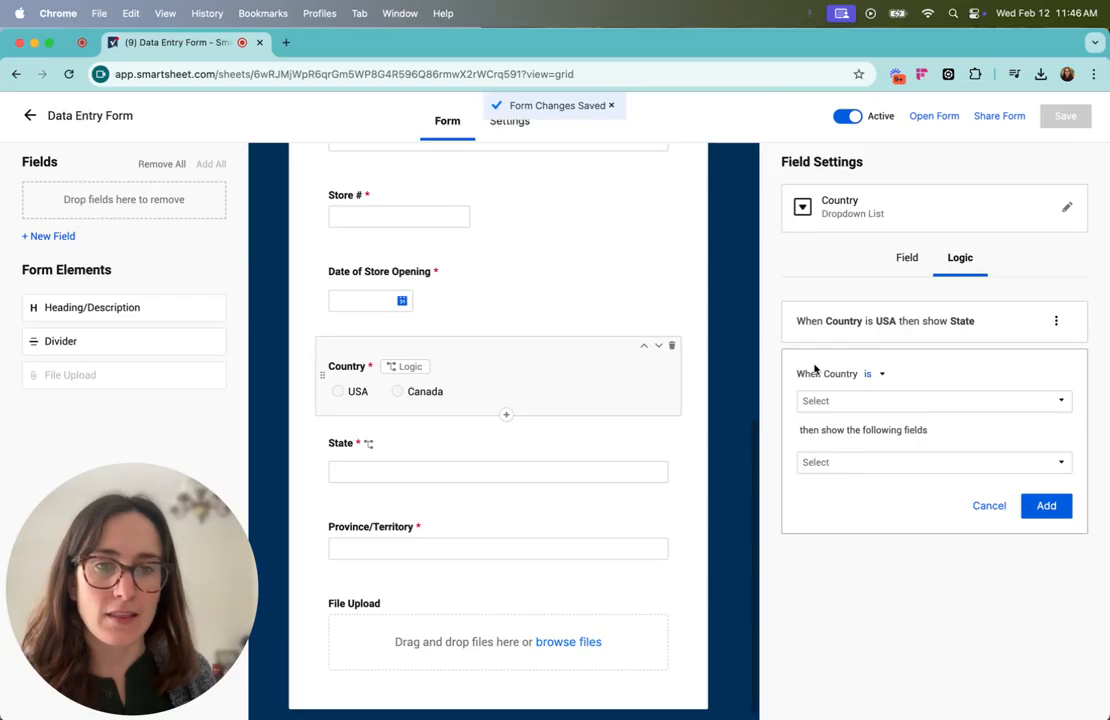
pyautogui.click(852, 401)
pyautogui.click(852, 440)
pyautogui.click(852, 464)
pyautogui.click(858, 626)
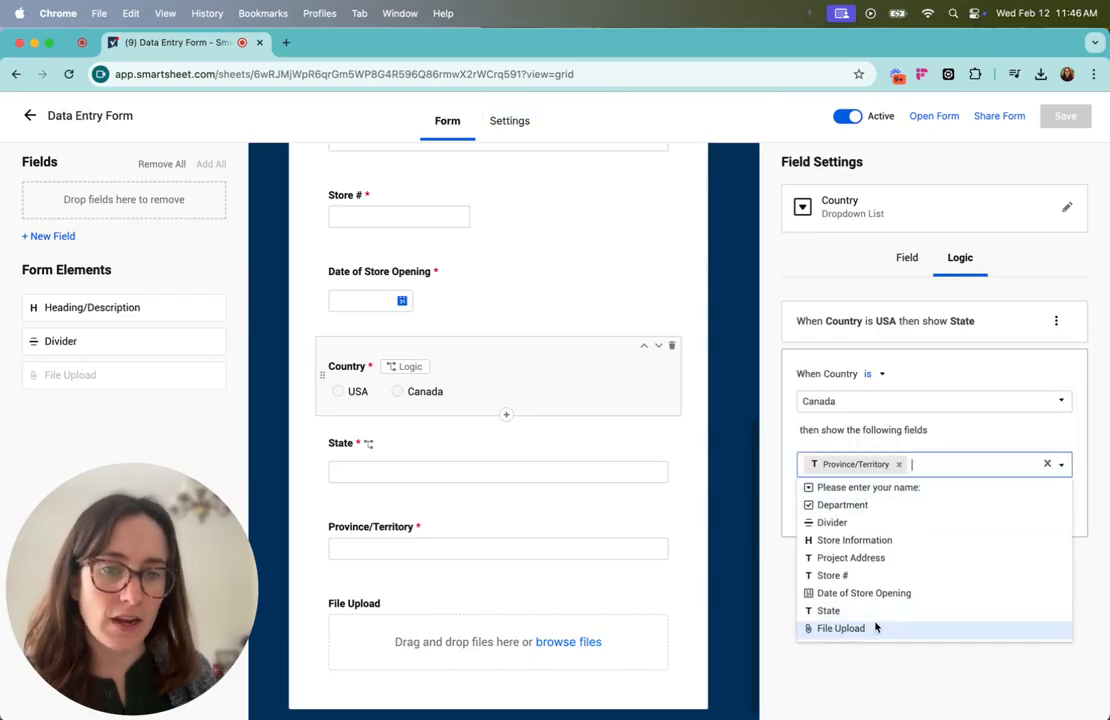
pyautogui.click(979, 675)
pyautogui.click(1048, 507)
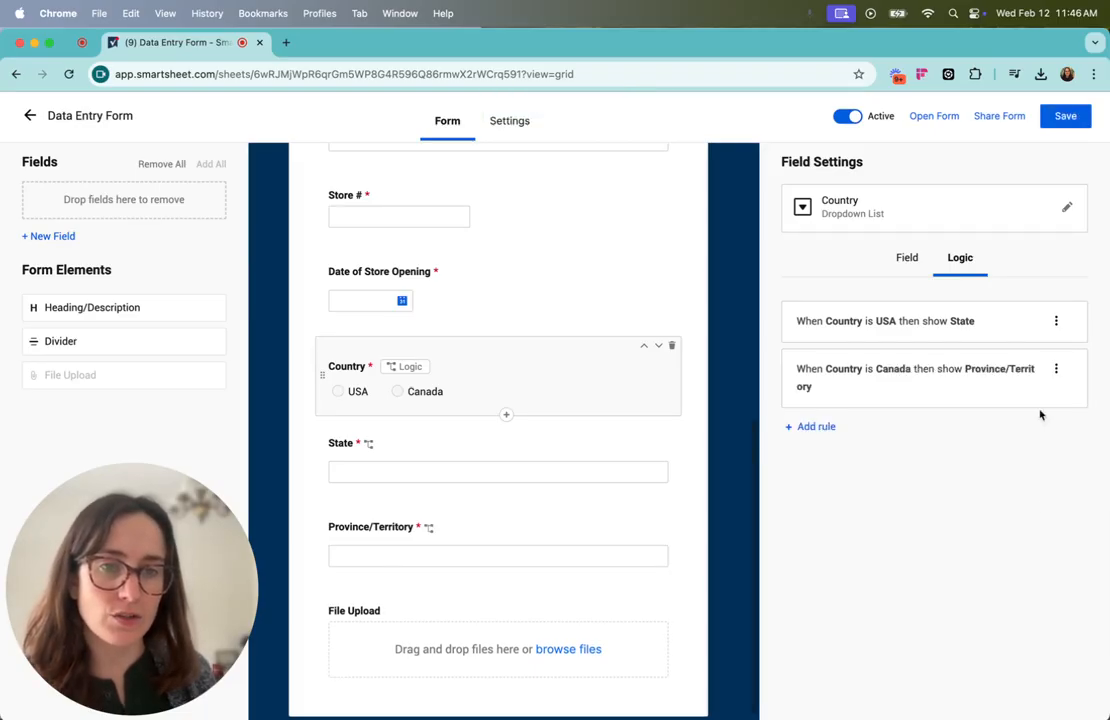
pyautogui.click(1065, 116)
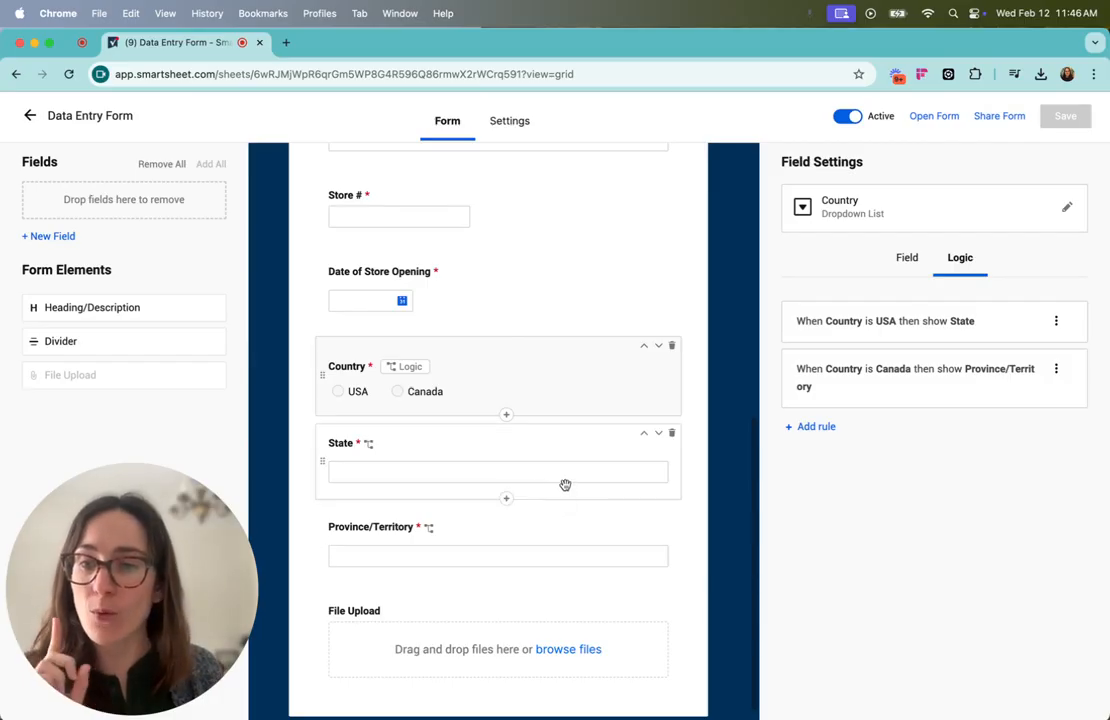
# Test the Country logic on the live form by choosing USA and Canada, and return to the form editor.
pyautogui.click(925, 117)
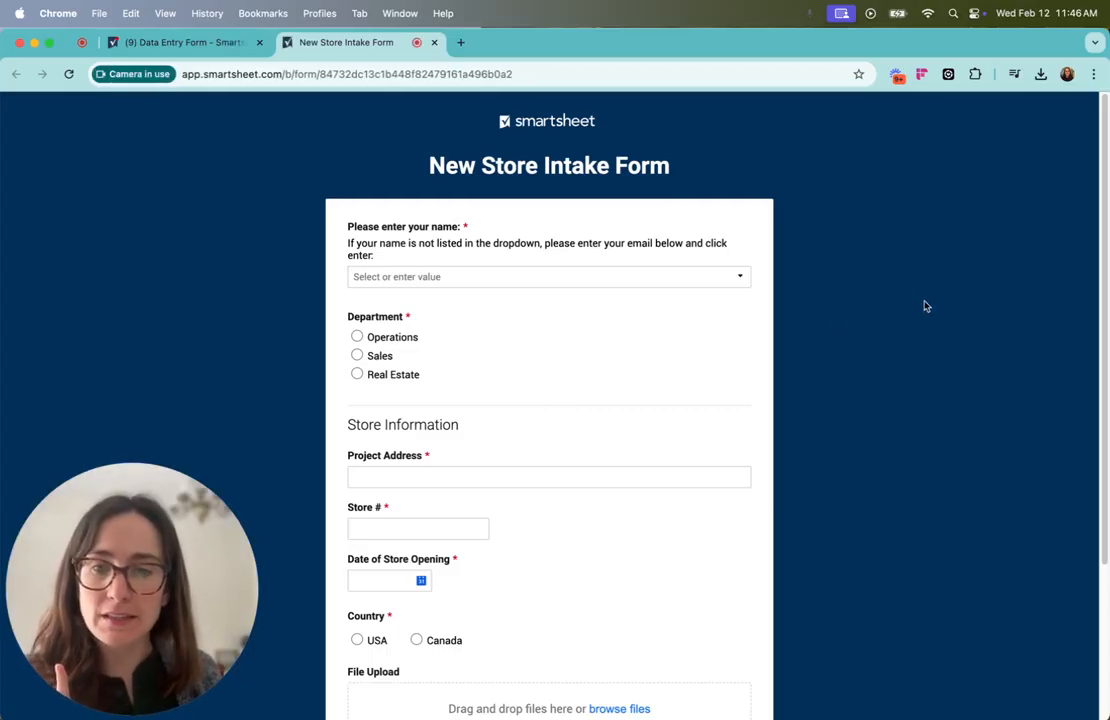
pyautogui.scroll(-4, 922, 306)
pyautogui.click(357, 473)
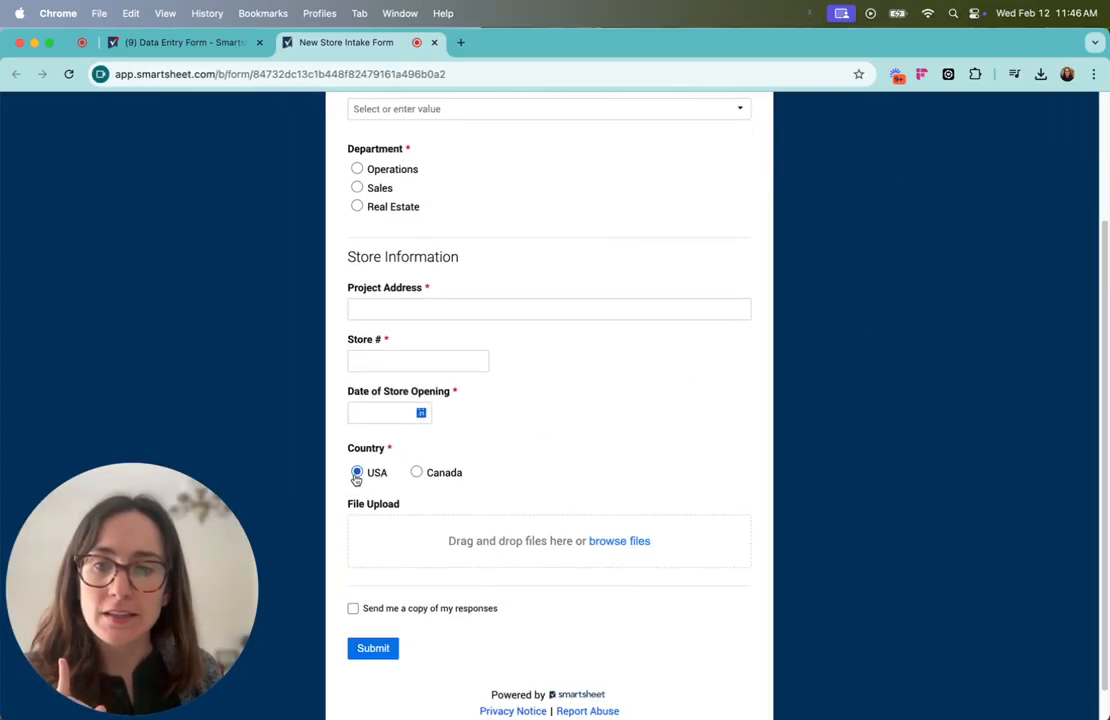
pyautogui.click(416, 473)
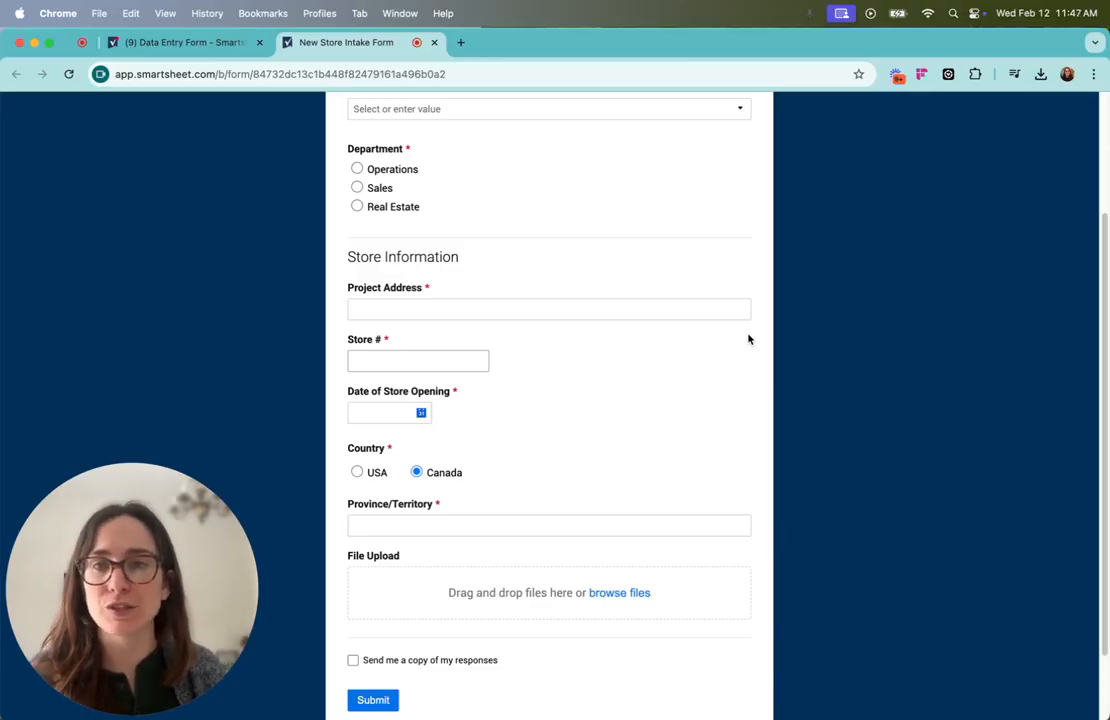
pyautogui.click(180, 42)
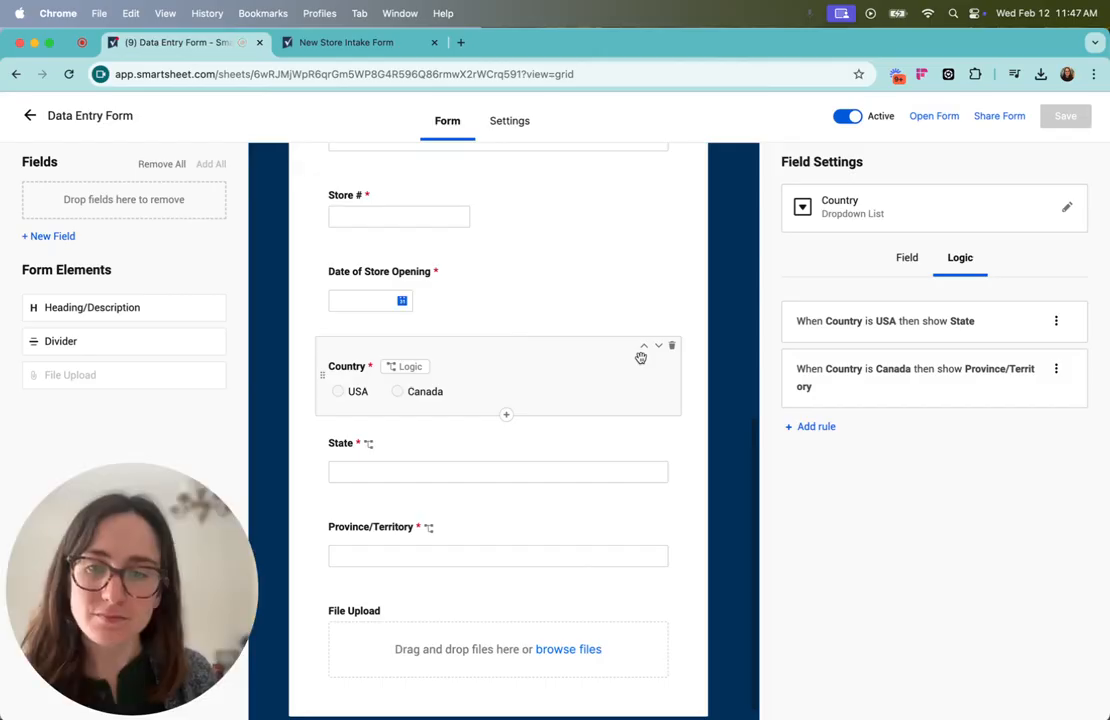
pyautogui.click(434, 42)
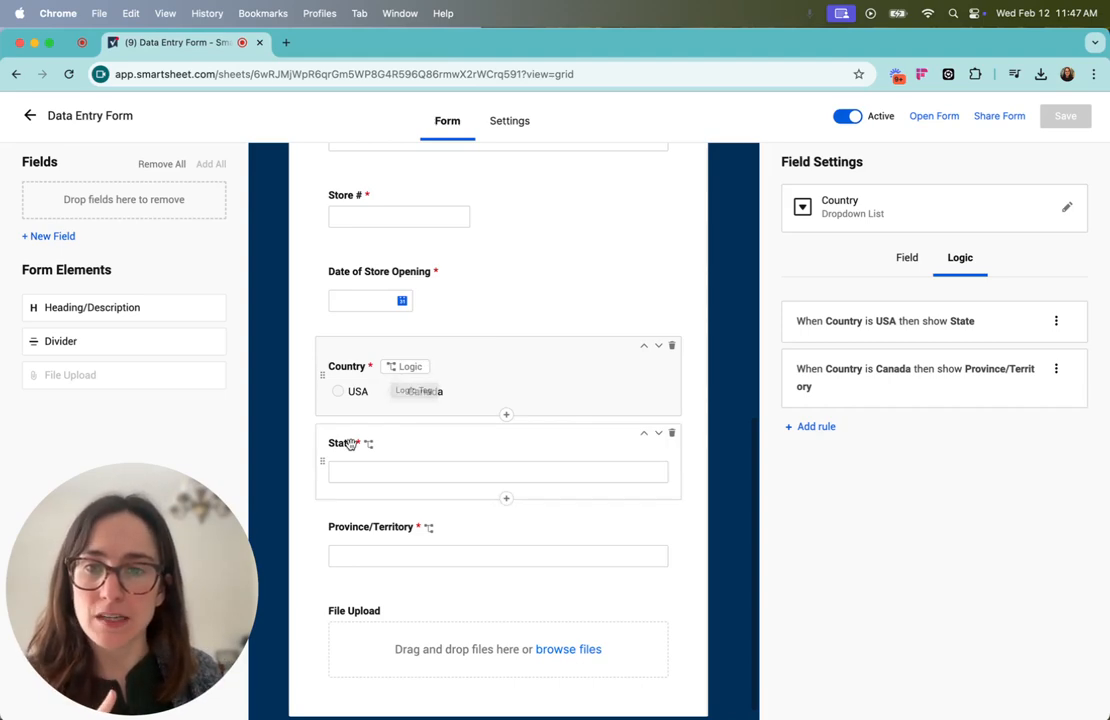
pyautogui.moveTo(370, 452)
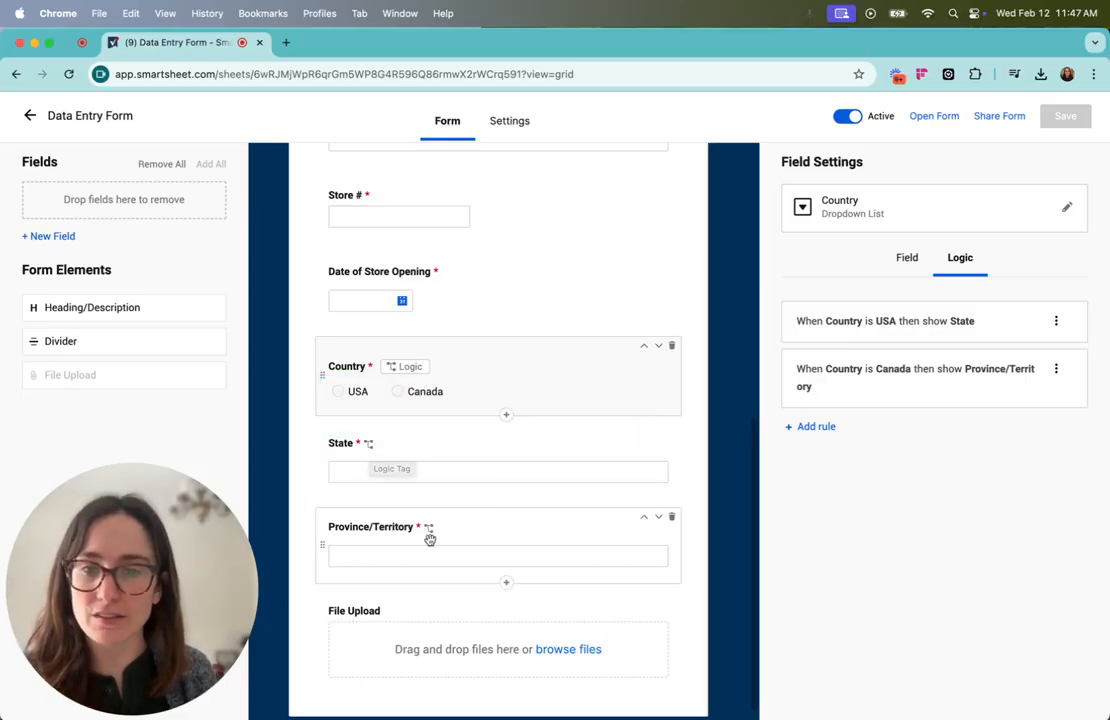
pyautogui.moveTo(430, 537)
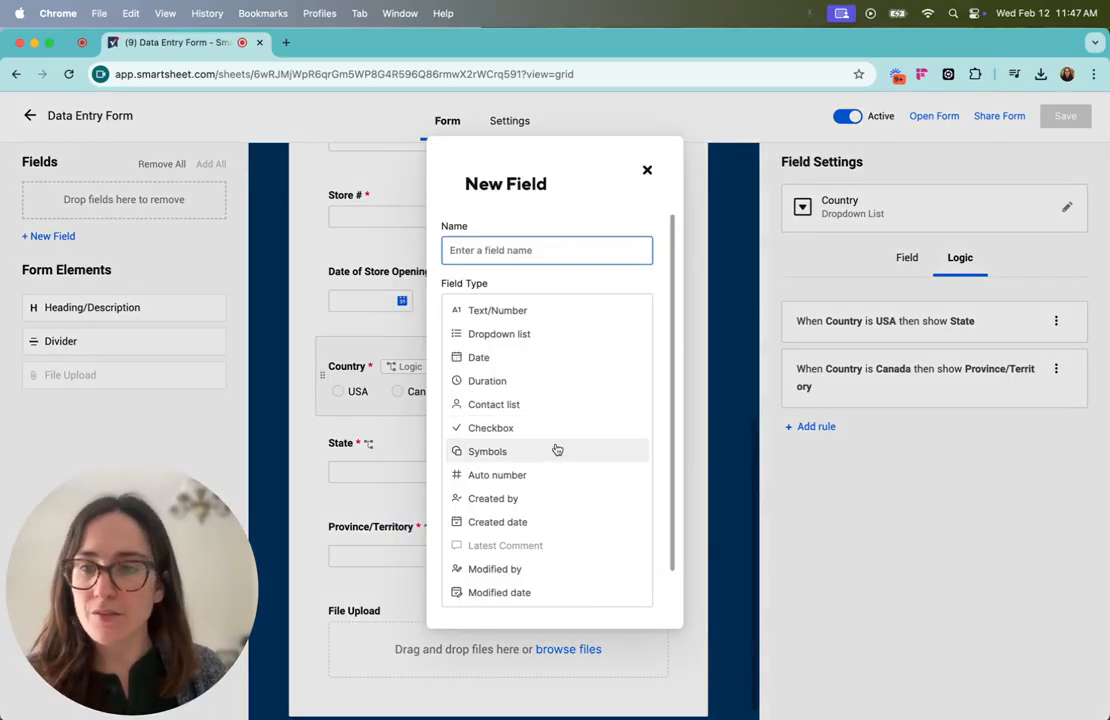
pyautogui.click(557, 450)
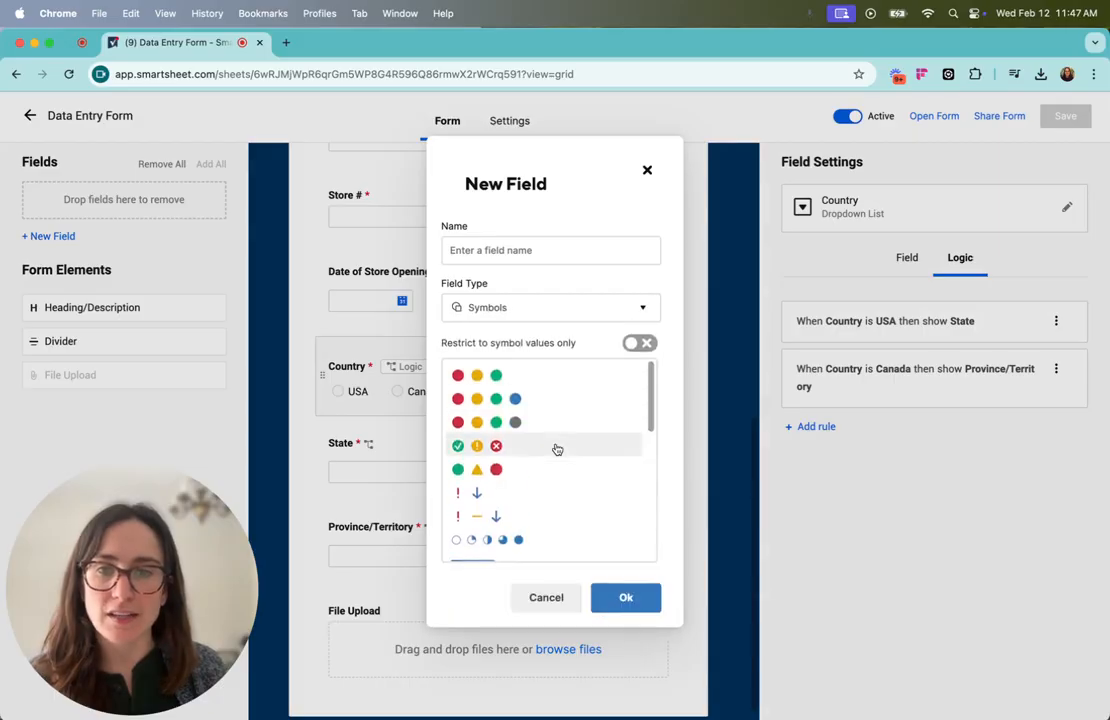
pyautogui.scroll(-5, 495, 515)
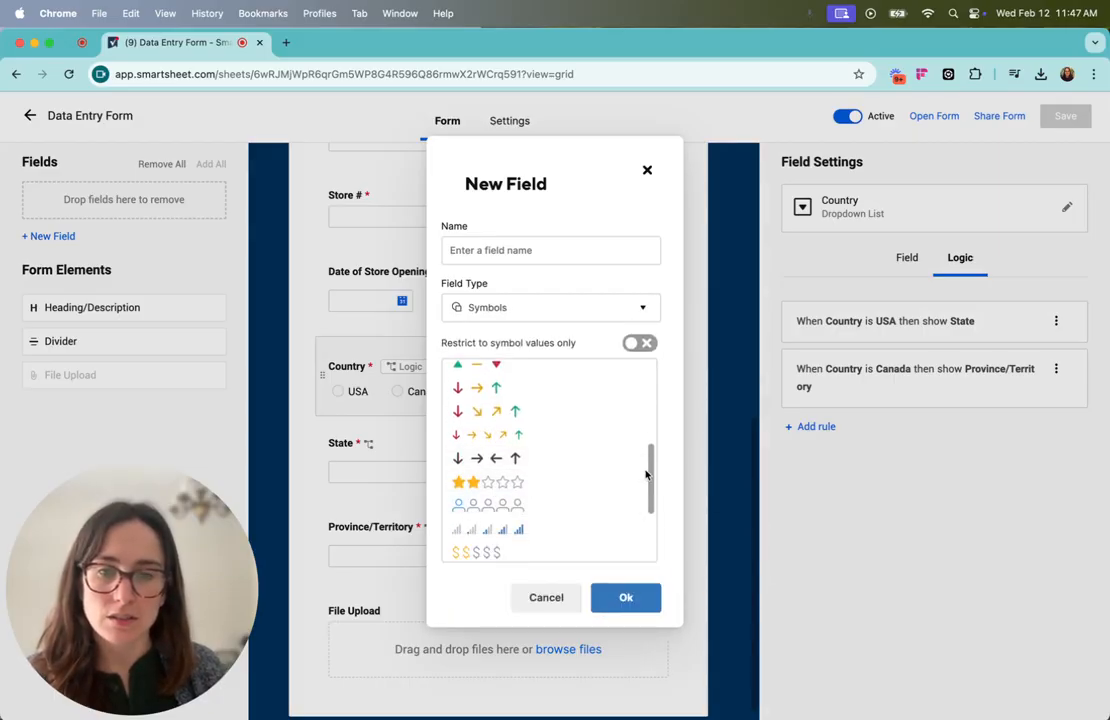
pyautogui.moveTo(647, 471); pyautogui.dragTo(520, 247)
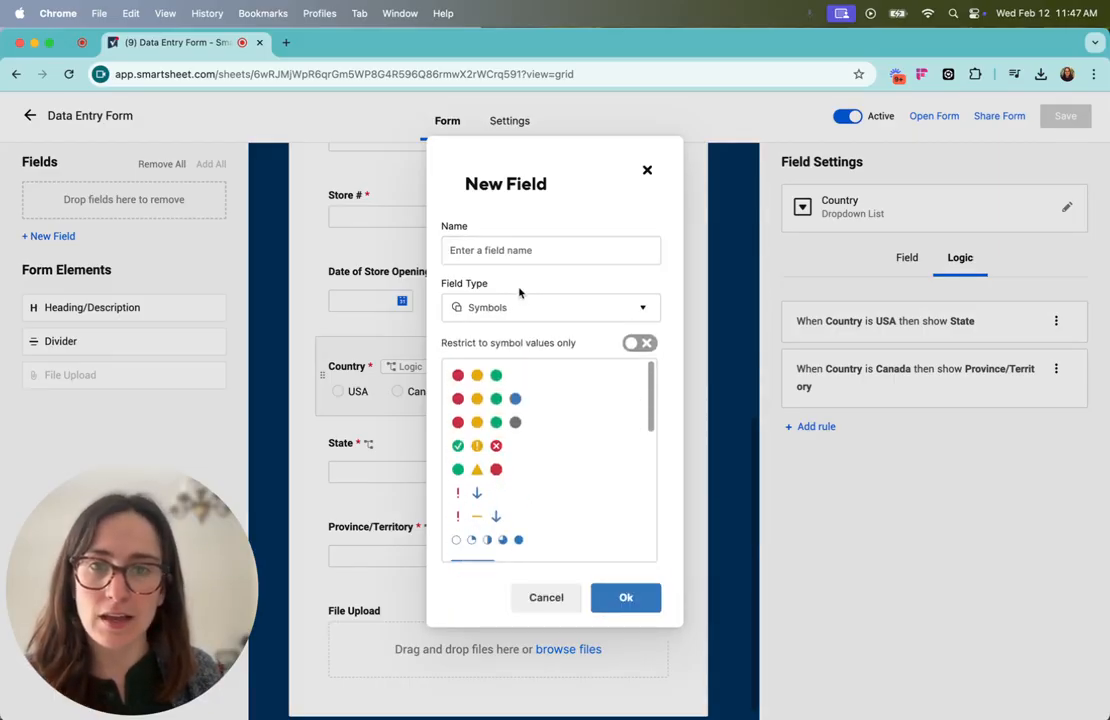
# Add a Checkbox field named "Priority" with the flag style, restricted to checkbox use, below Province/Territory.
pyautogui.click(546, 302)
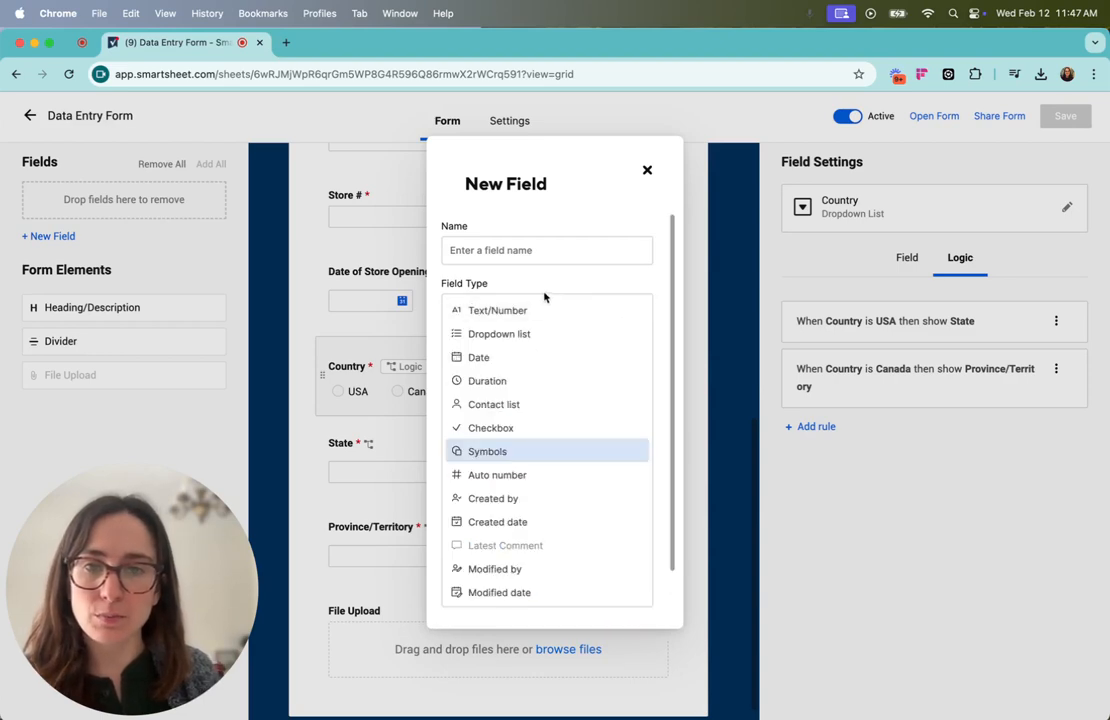
pyautogui.click(526, 426)
pyautogui.click(490, 399)
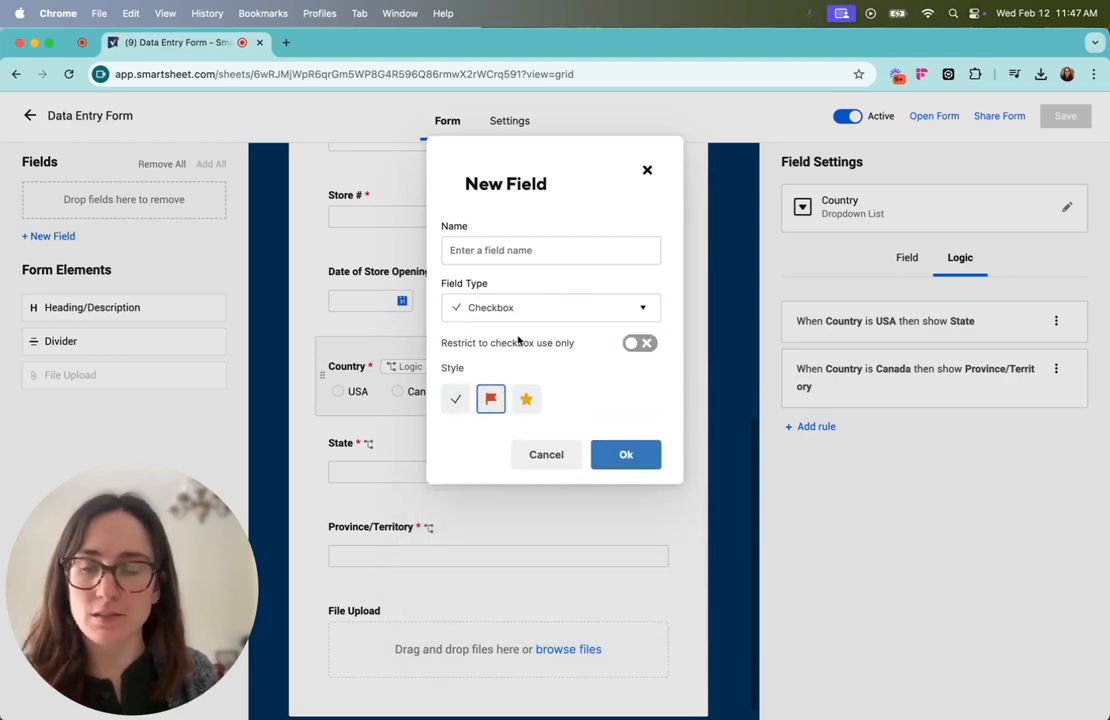
pyautogui.click(518, 252)
pyautogui.write('Priority')
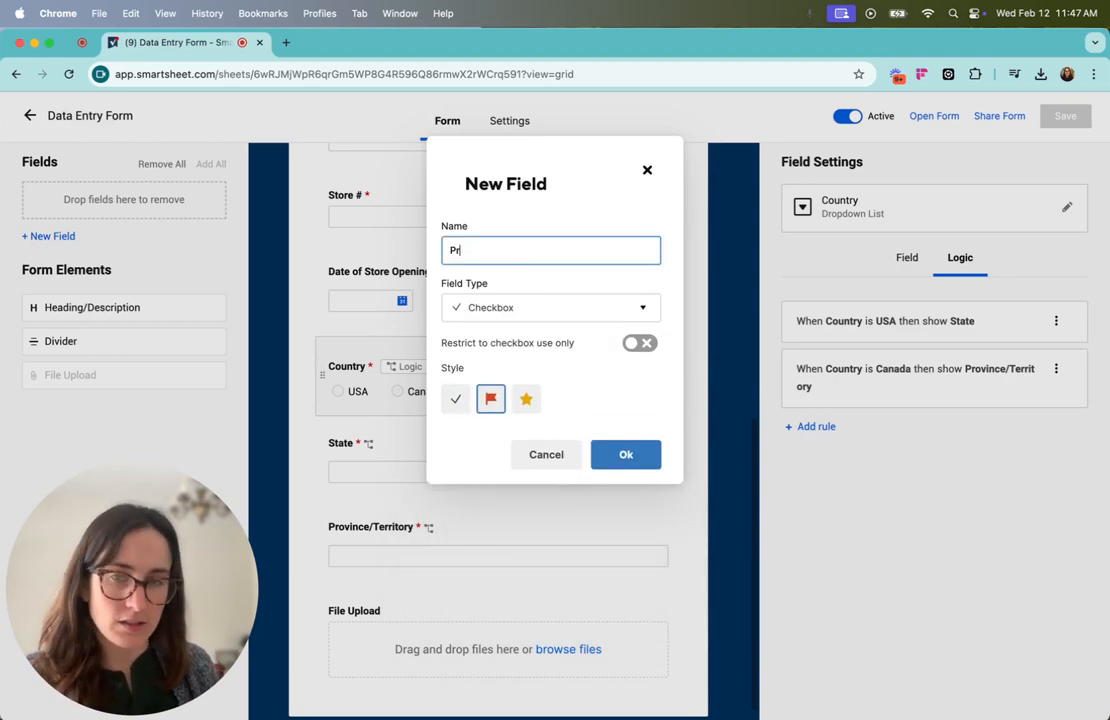
pyautogui.click(640, 343)
pyautogui.click(626, 462)
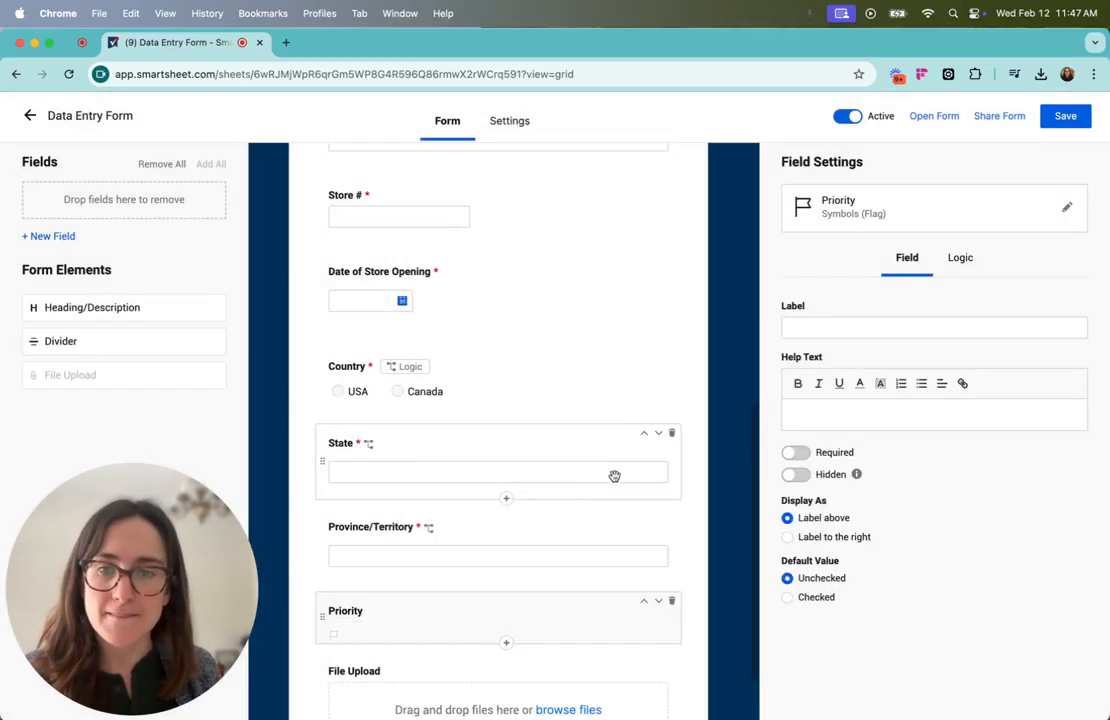
# Try making the Priority field required, and make it optional again.
pyautogui.scroll(-1, 478, 621)
pyautogui.click(797, 454)
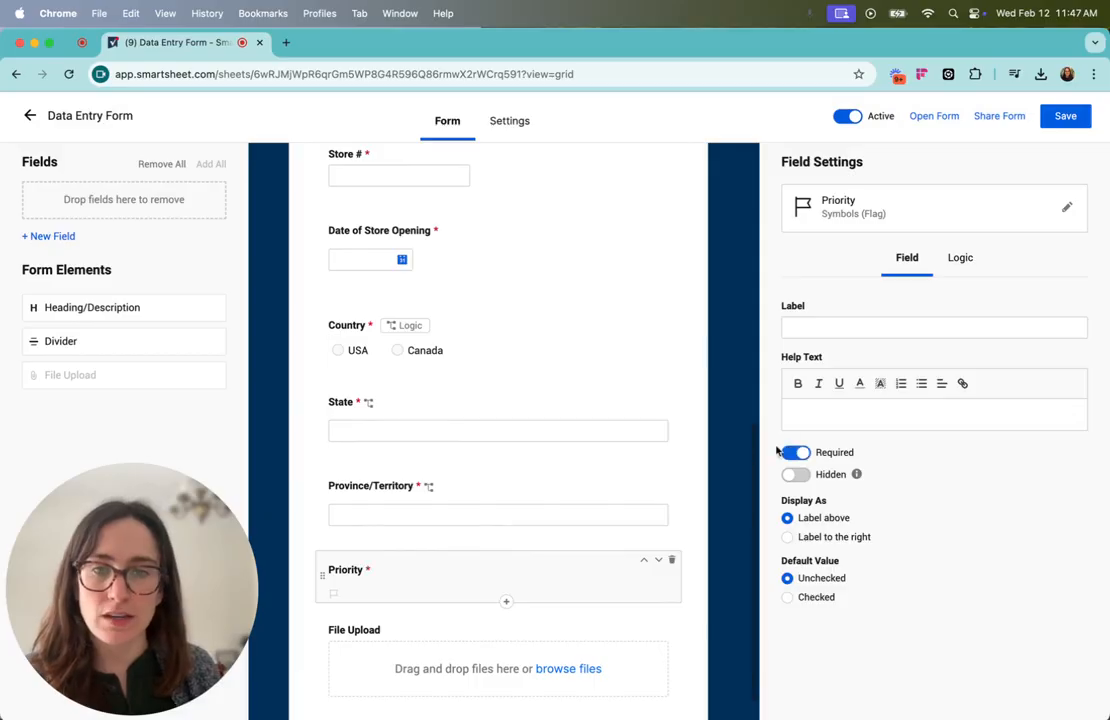
pyautogui.click(792, 457)
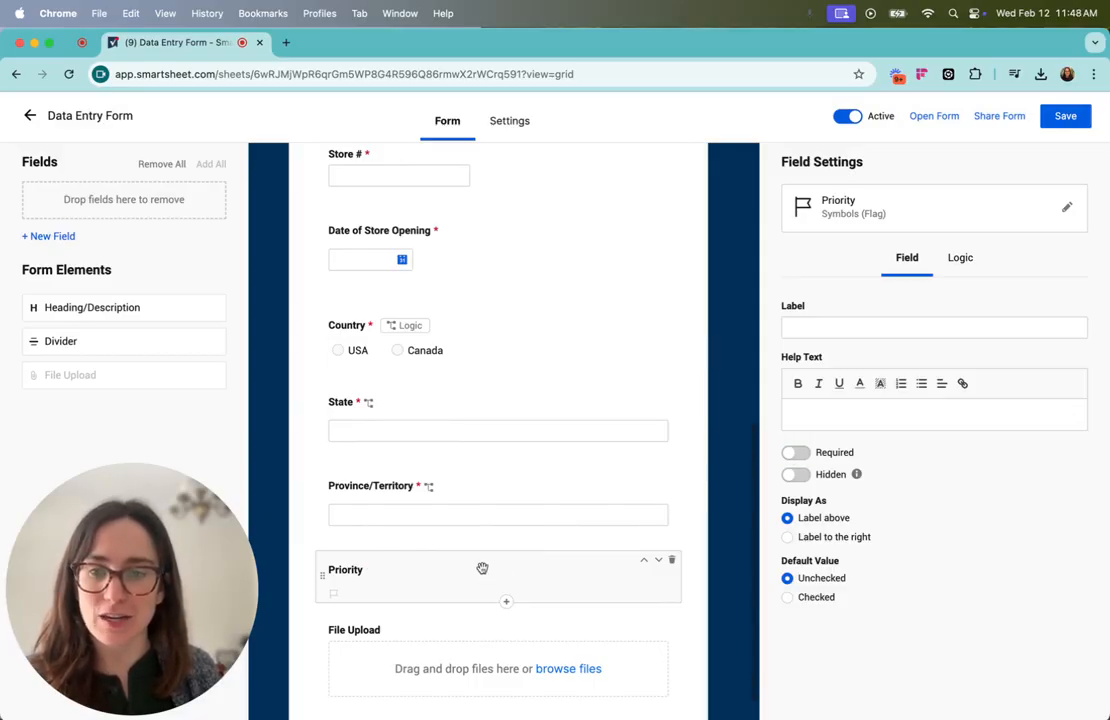
# Move the Priority field up between the Department field and the divider above Store Information.
pyautogui.moveTo(327, 599); pyautogui.dragTo(404, 500)
pyautogui.scroll(-1, 416, 525)
pyautogui.scroll(-2, 379, 549)
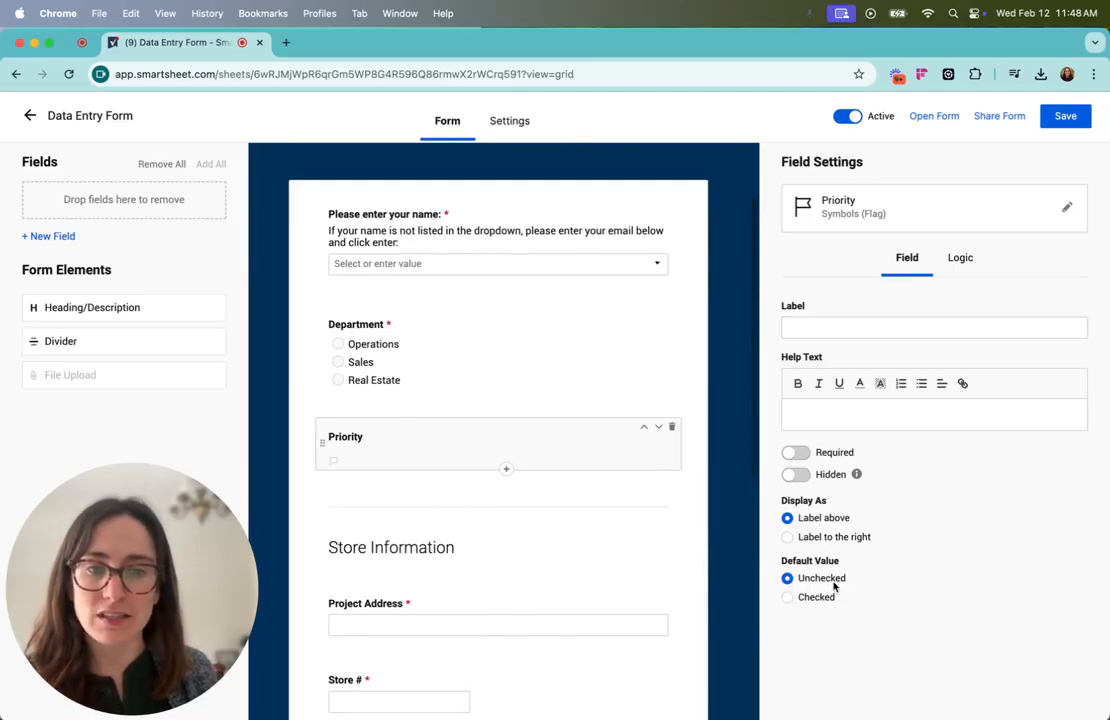
# Try displaying the Priority field with its label to the right, and return it to Label above.
pyautogui.click(788, 538)
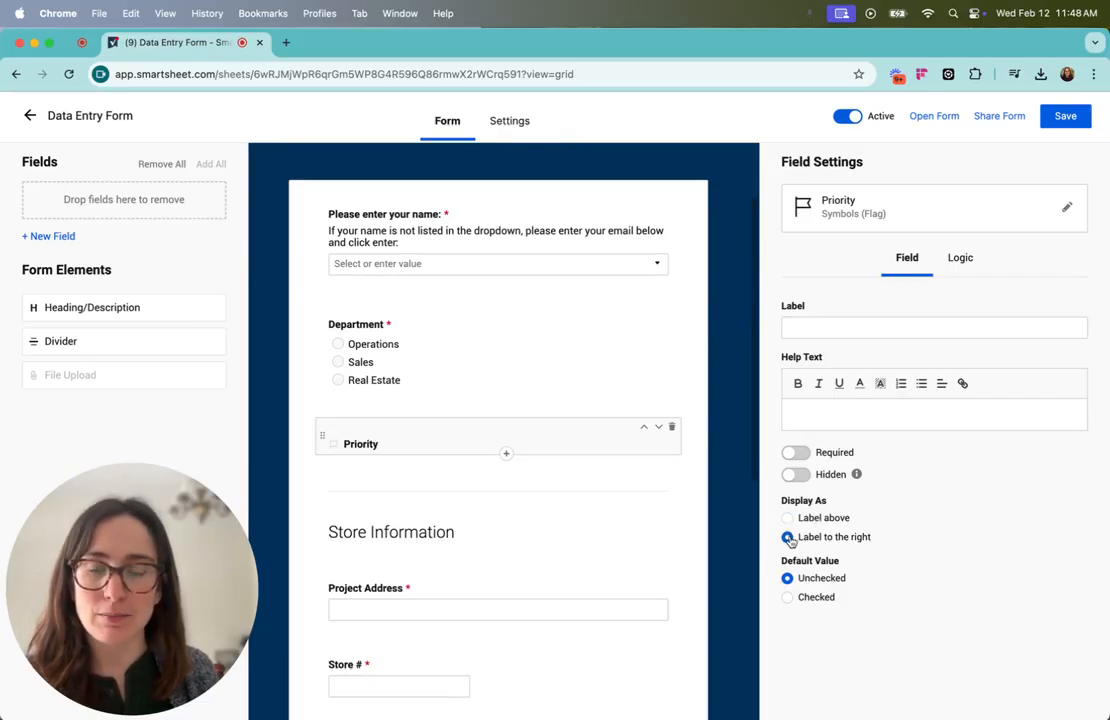
pyautogui.click(787, 518)
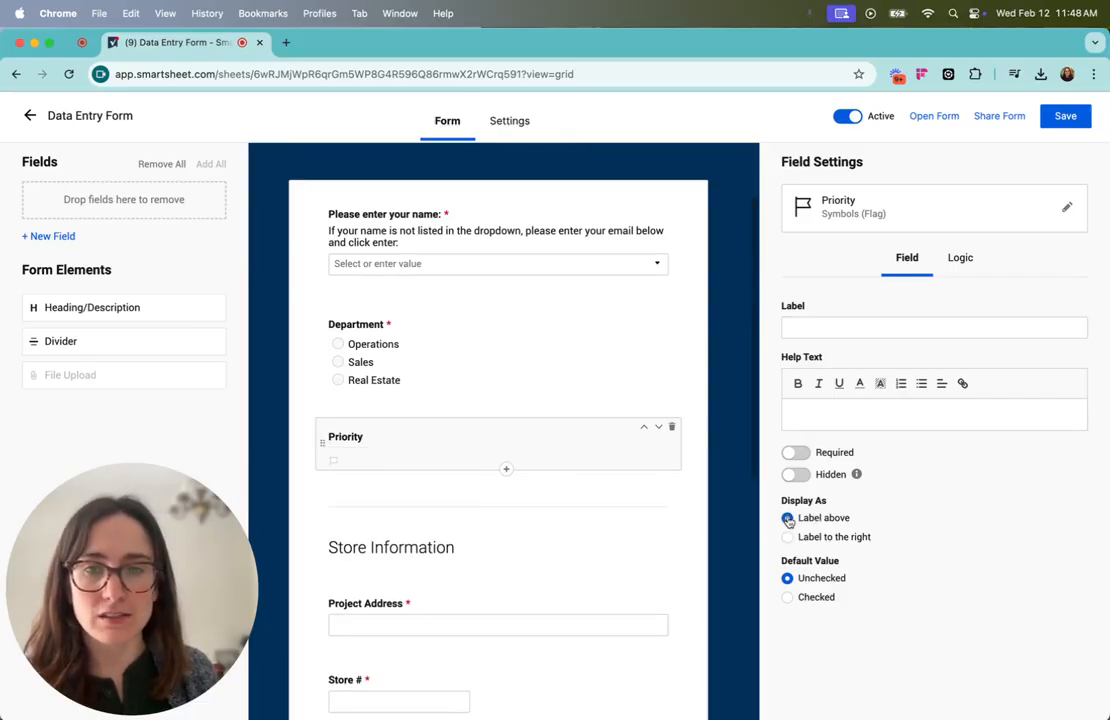
pyautogui.scroll(-5, 557, 550)
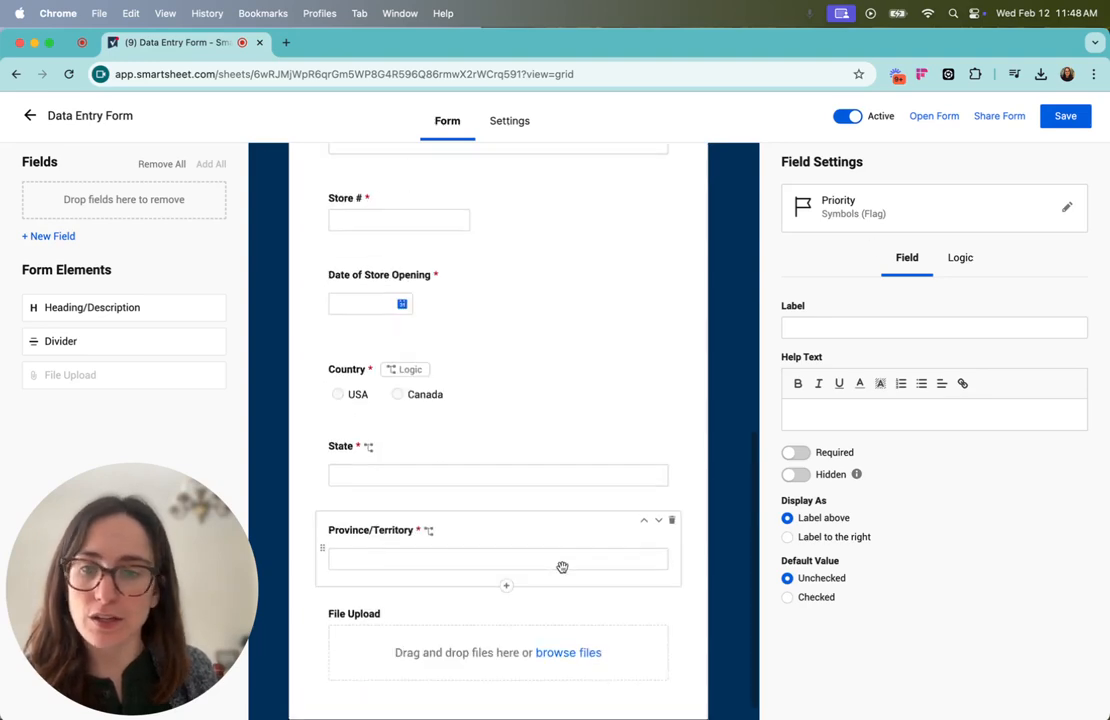
pyautogui.scroll(-1, 562, 567)
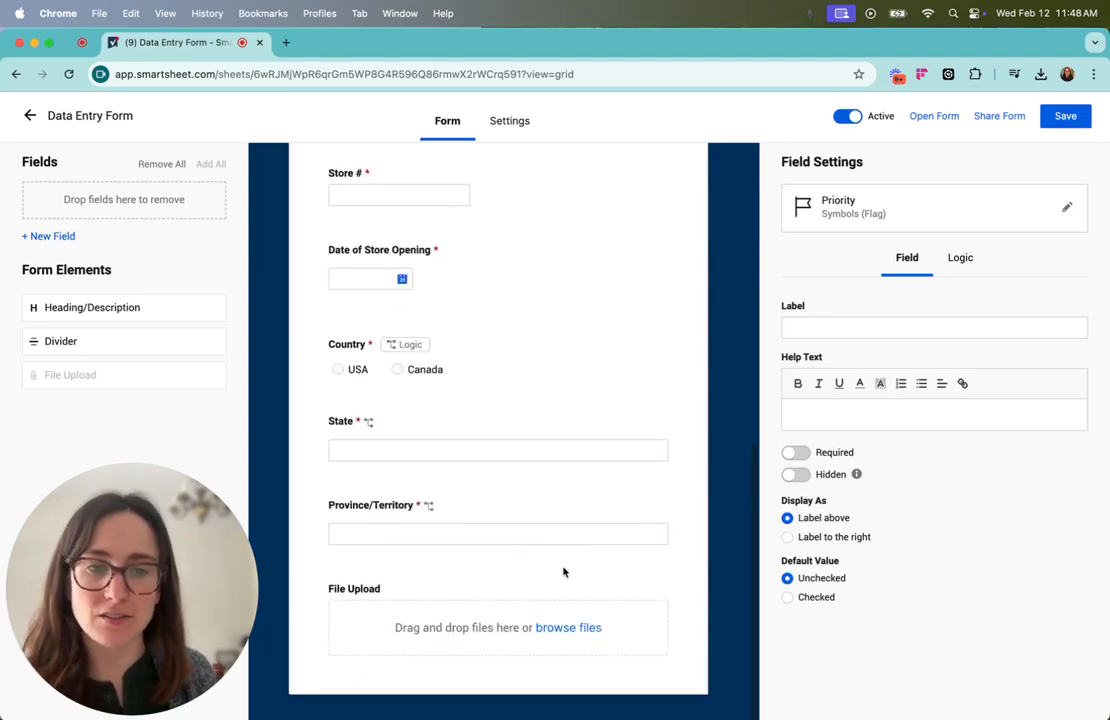
# Review the field types available for a new form field without adding one.
pyautogui.click(508, 561)
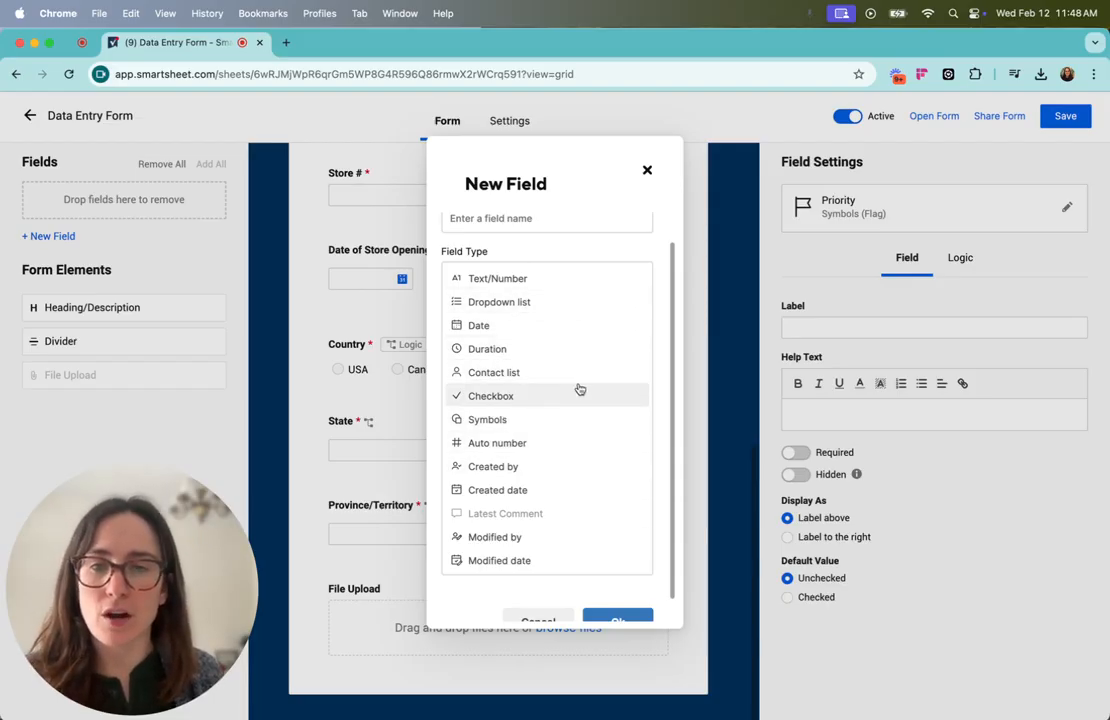
pyautogui.click(646, 173)
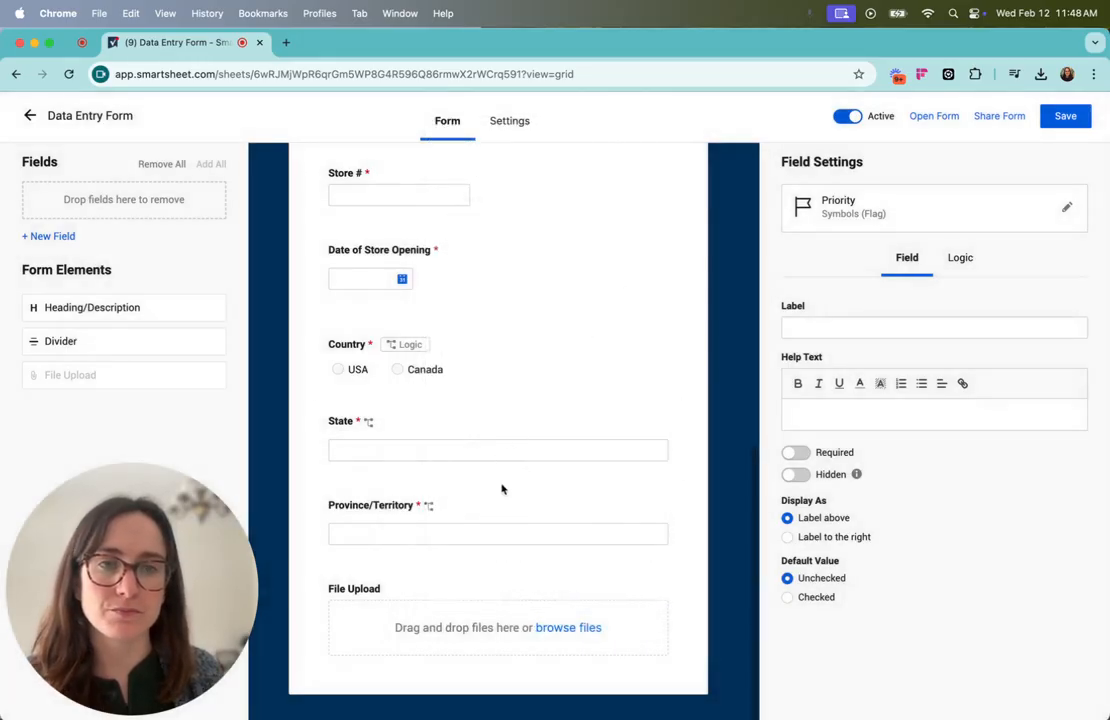
# Hide the Smartsheet logo above the form title and save the form.
pyautogui.scroll(5, 503, 480)
pyautogui.scroll(5, 499, 468)
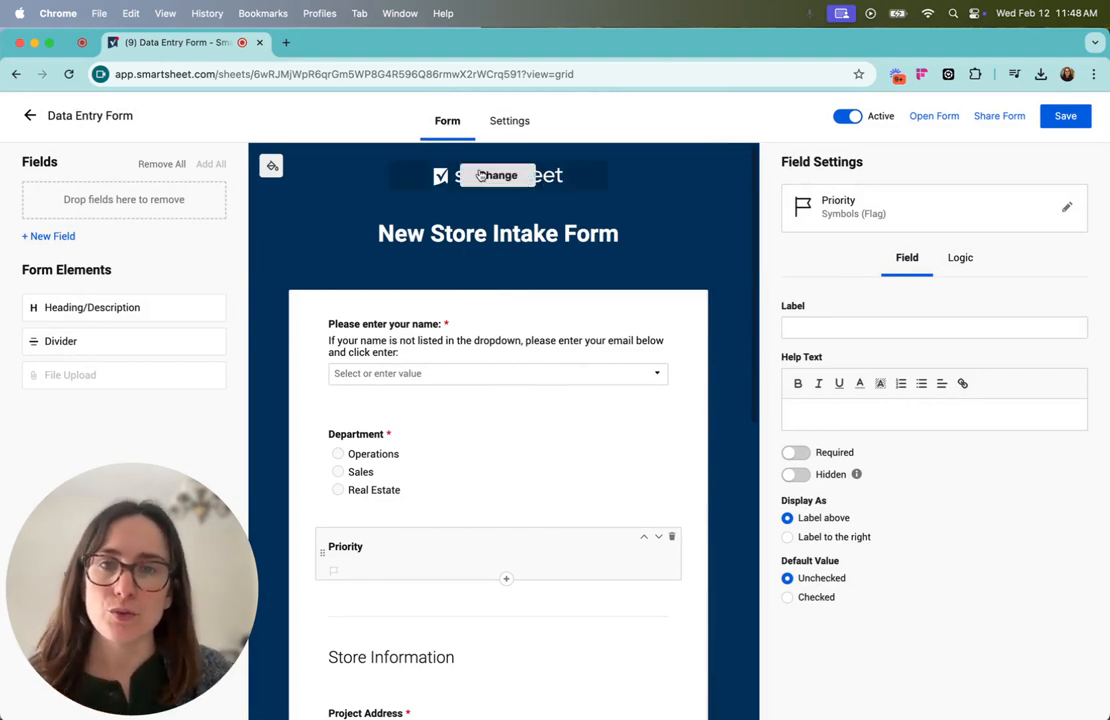
pyautogui.click(510, 175)
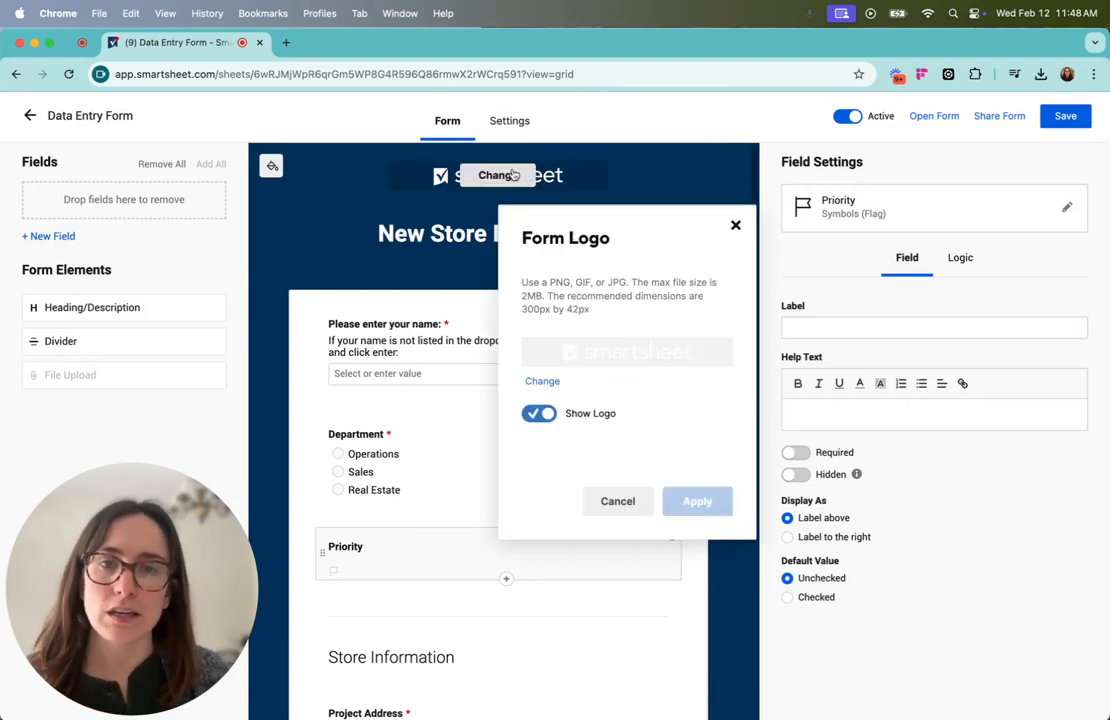
pyautogui.click(541, 413)
pyautogui.click(697, 501)
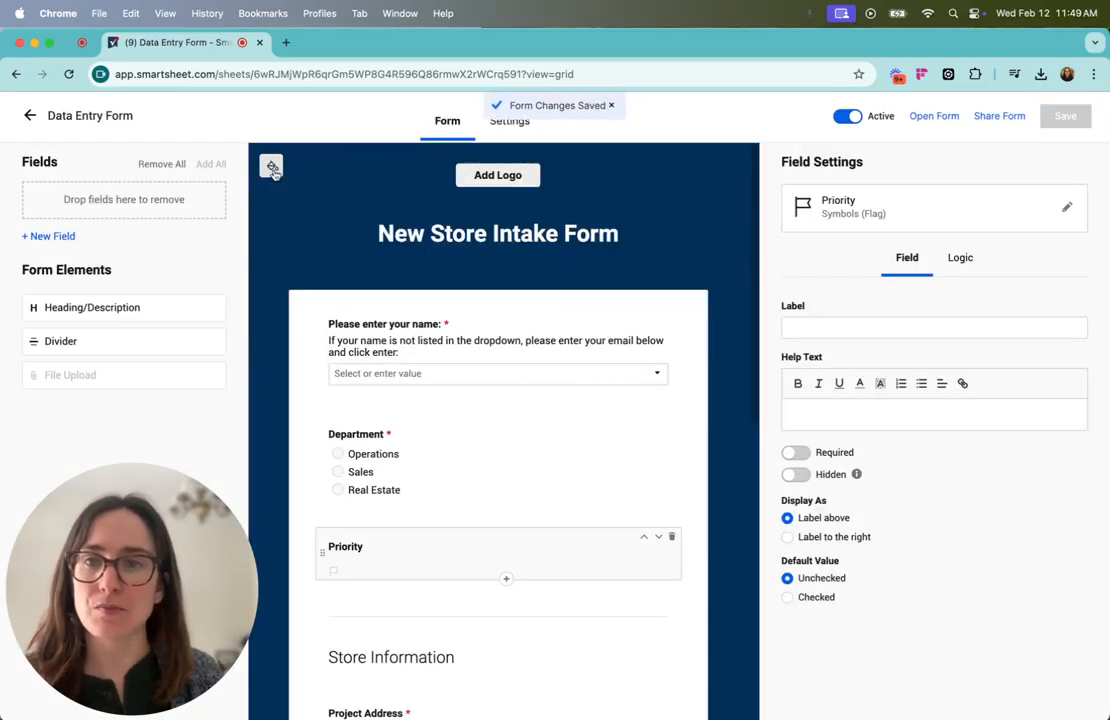
# Review the color and image options for the form's background without changing them.
pyautogui.click(272, 168)
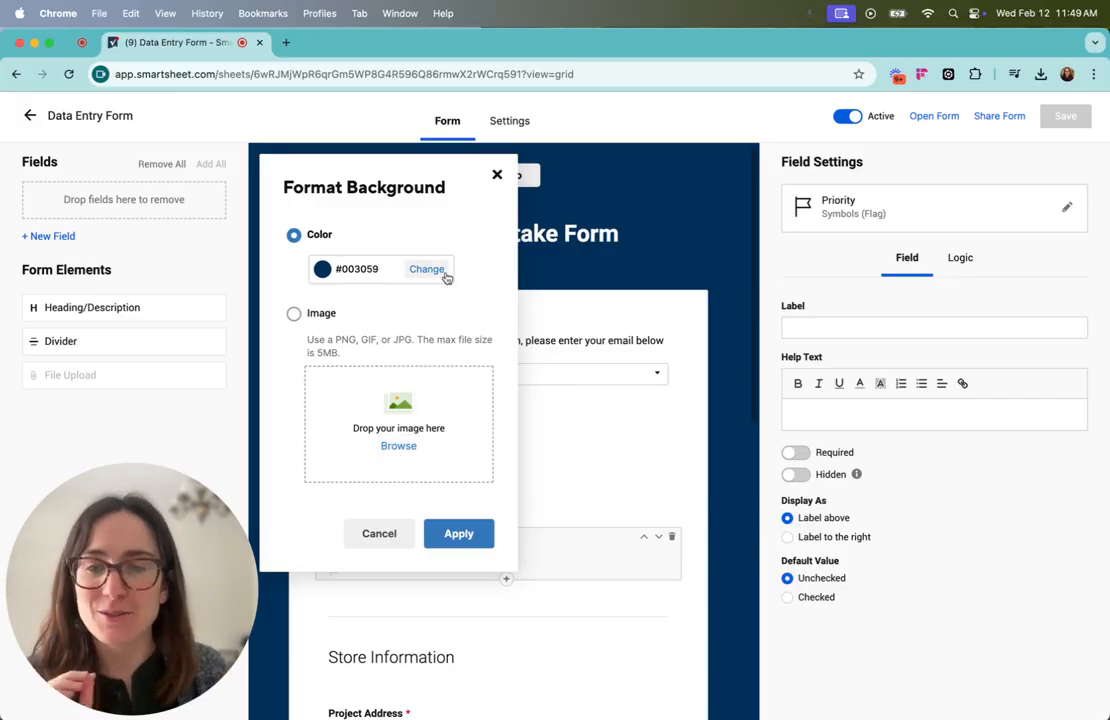
pyautogui.click(495, 176)
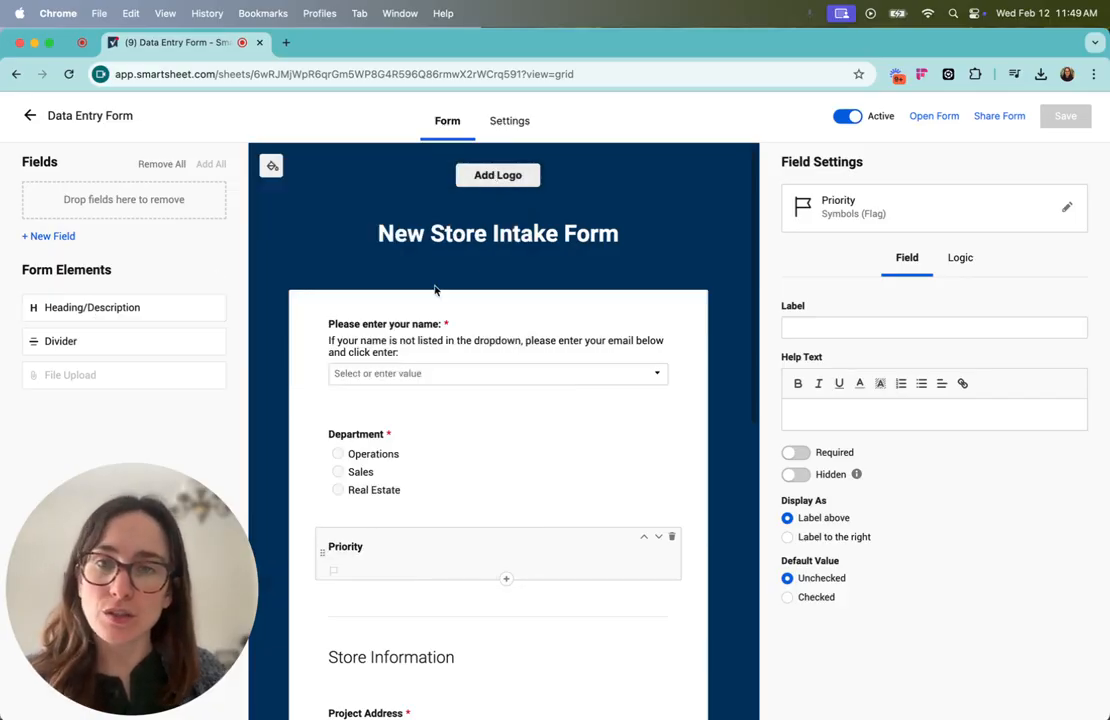
# Add the description "This is where you submit new stores." under the form title.
pyautogui.click(502, 250)
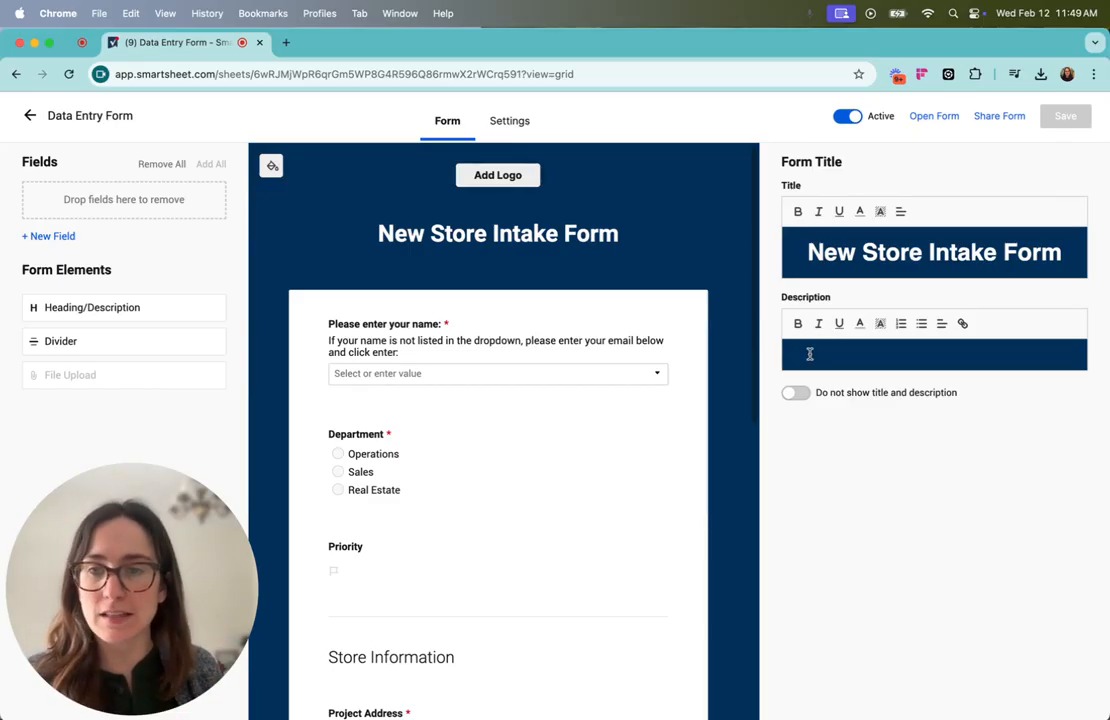
pyautogui.write('This')
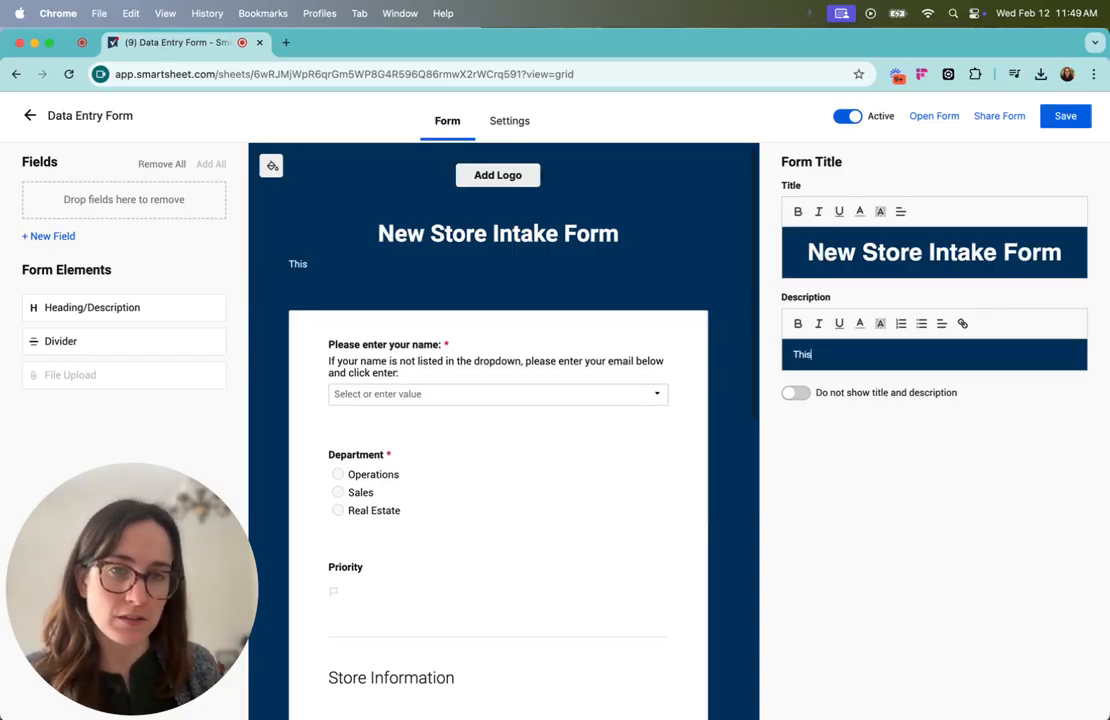
pyautogui.write(' is where you')
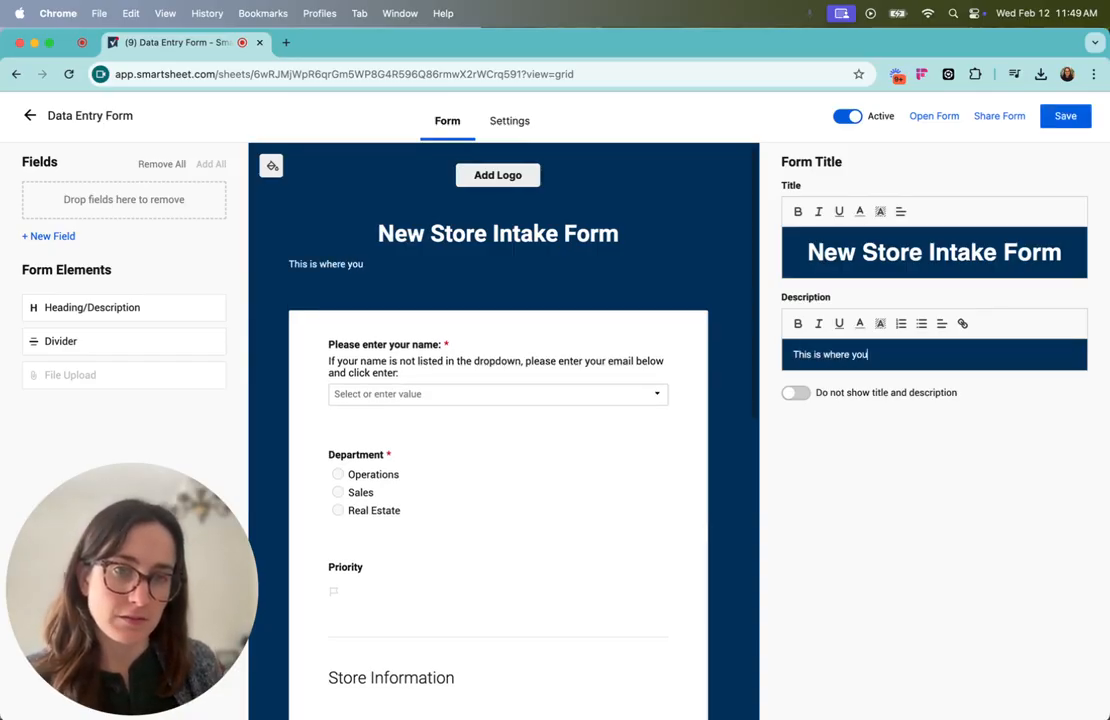
pyautogui.write(' submit new stores.')
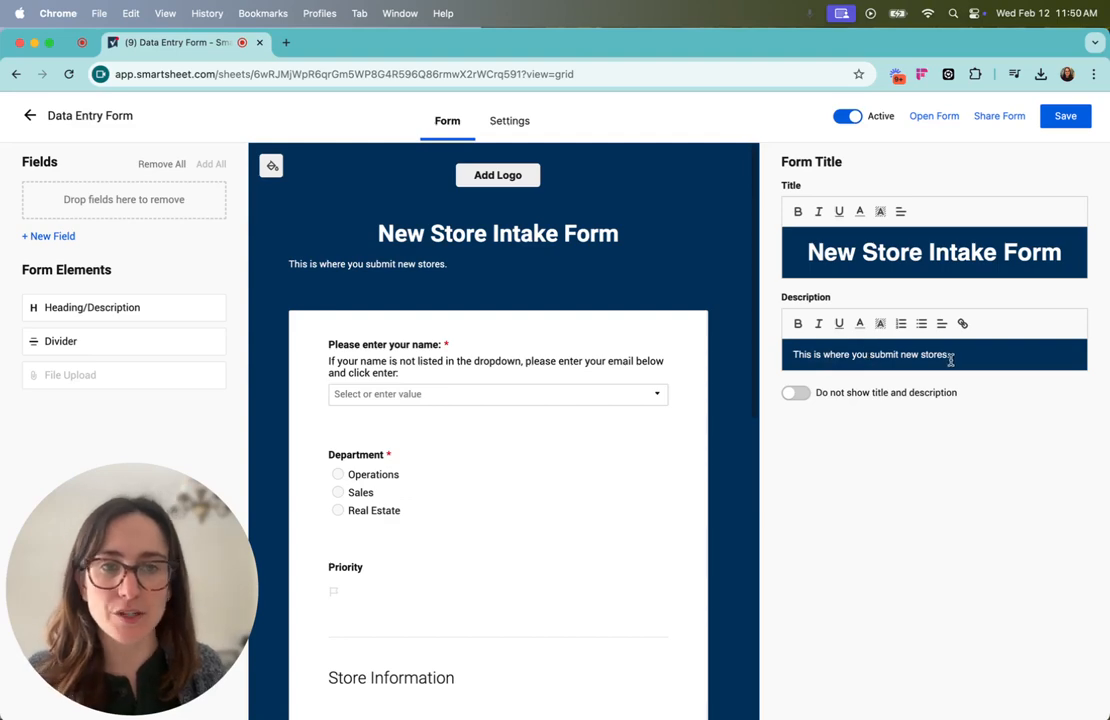
# Try hiding the form's title and description, and show them again.
pyautogui.click(791, 393)
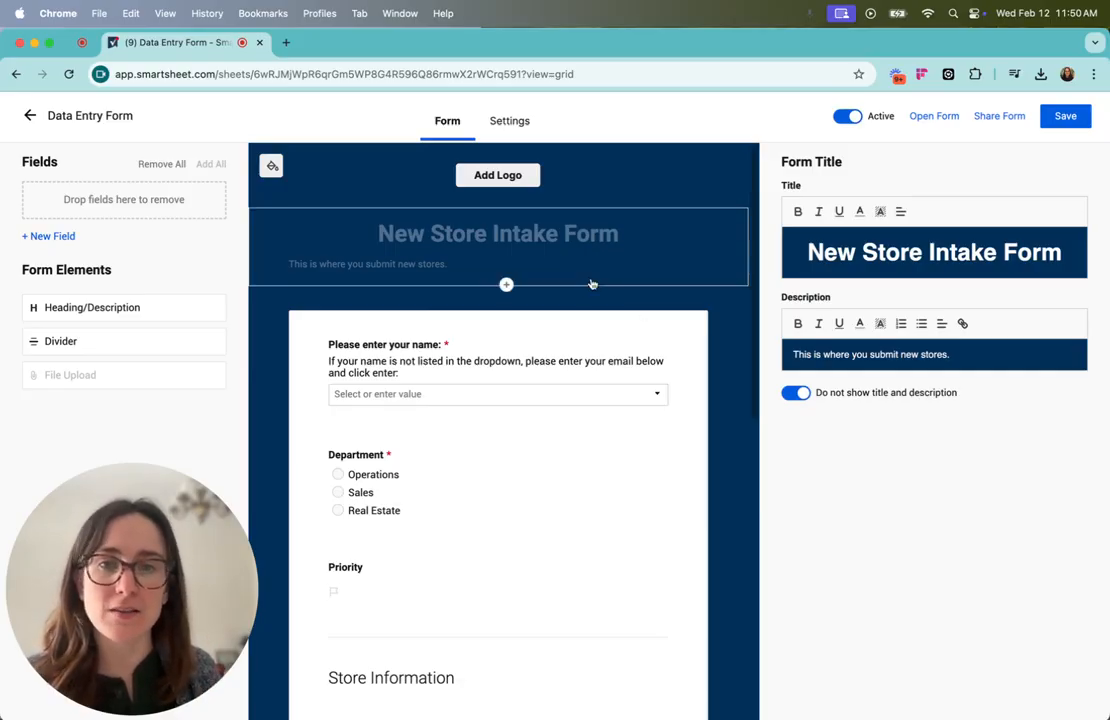
pyautogui.click(797, 393)
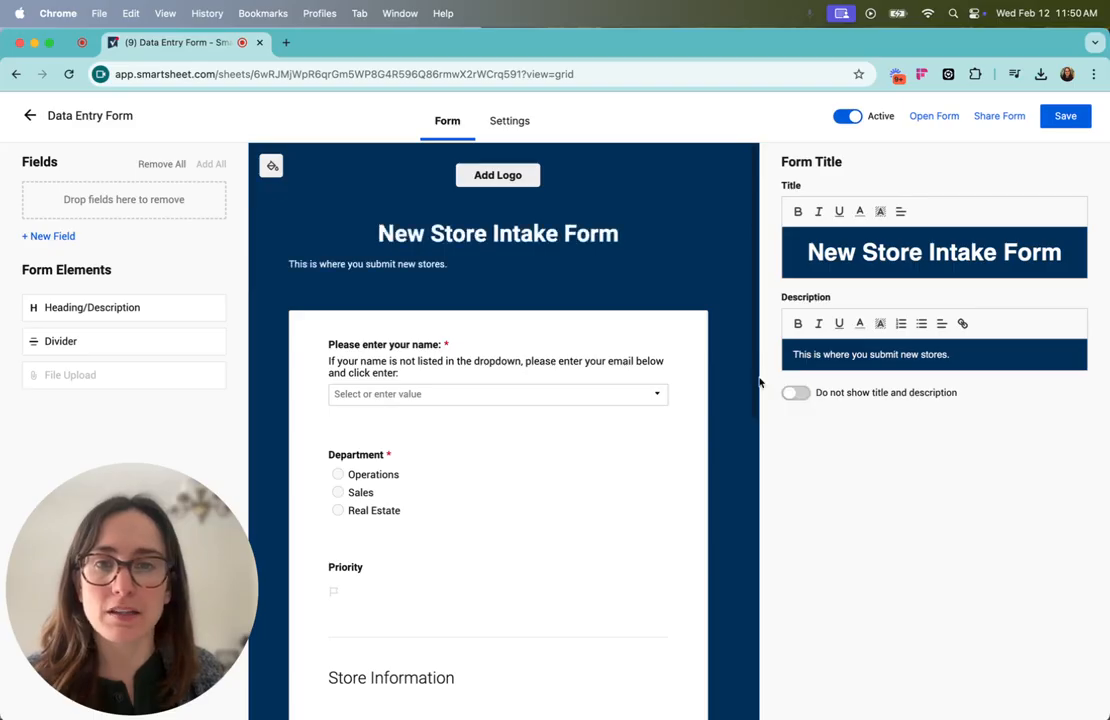
# Center the description text under the form title and save the form.
pyautogui.tripleClick(868, 352)
pyautogui.click(941, 323)
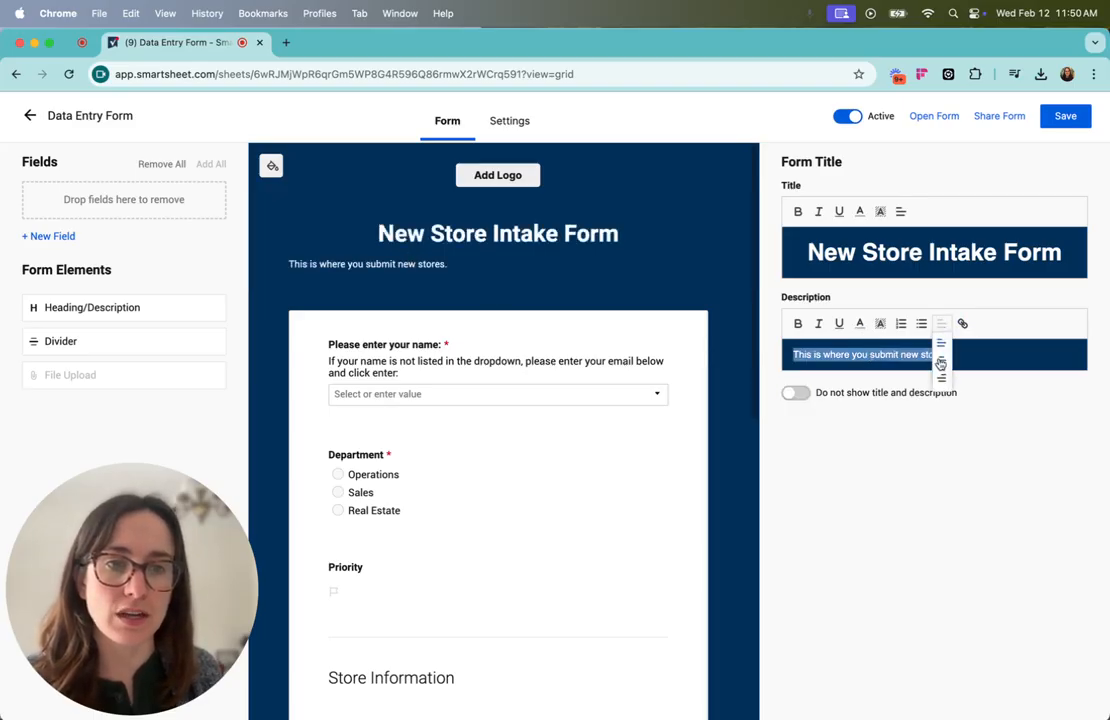
pyautogui.click(940, 362)
pyautogui.click(1064, 116)
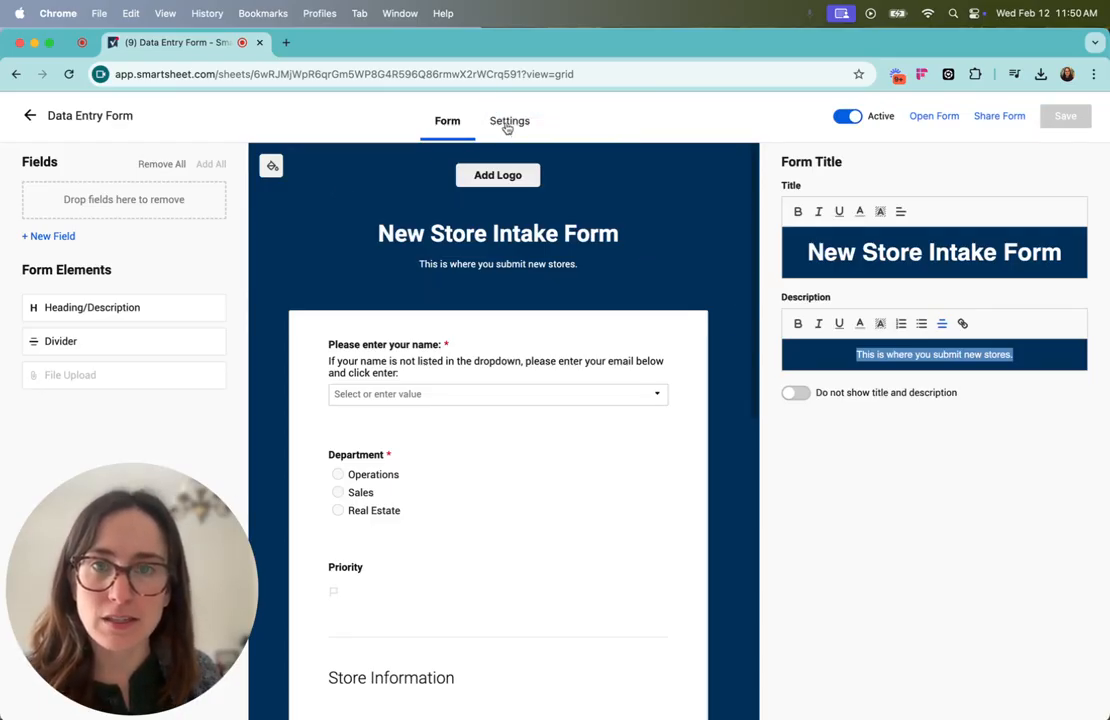
# Check the form's theme settings and preview the live New Store Intake Form in its Vertical layout.
pyautogui.click(507, 125)
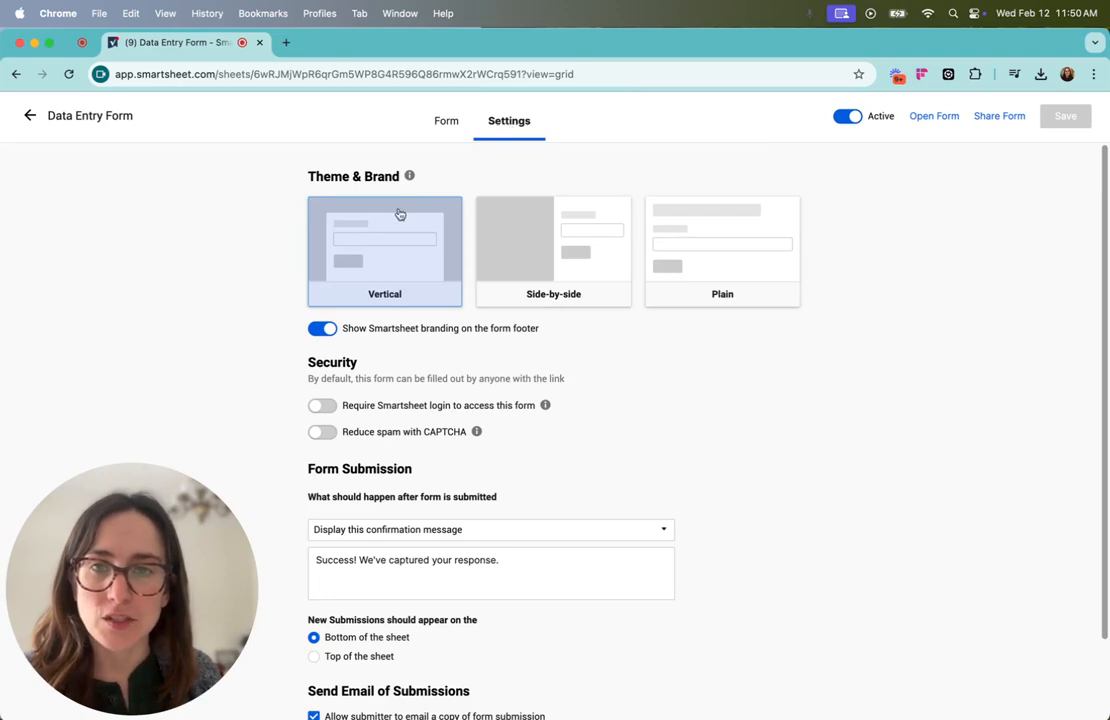
pyautogui.click(31, 117)
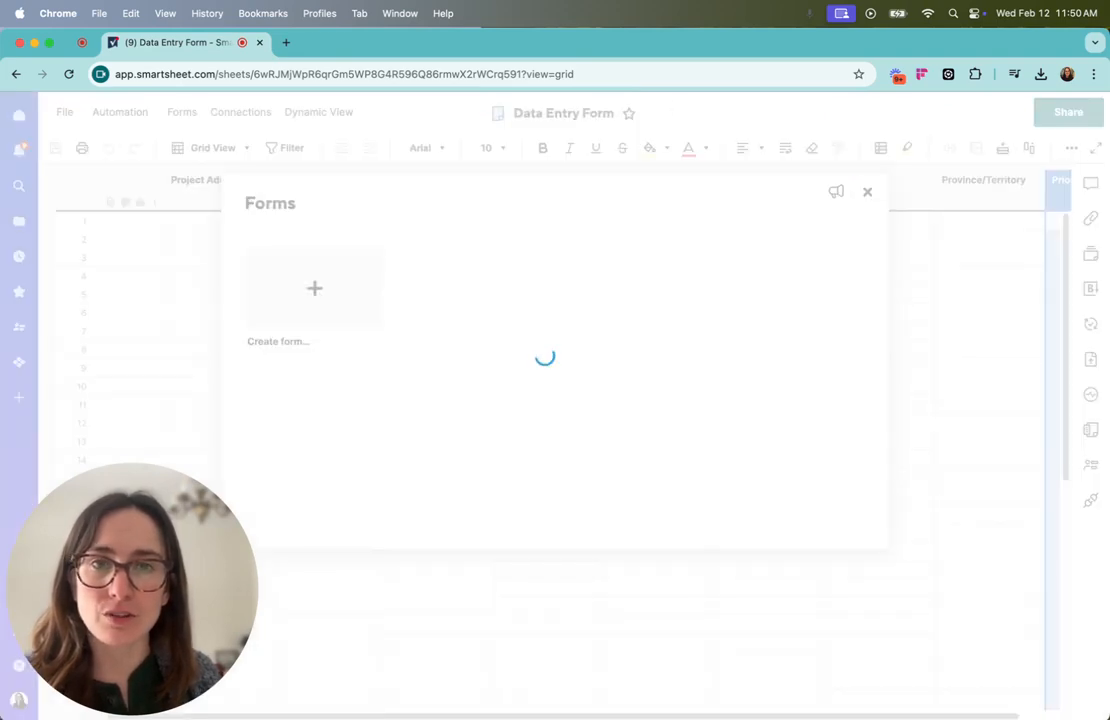
pyautogui.click(491, 364)
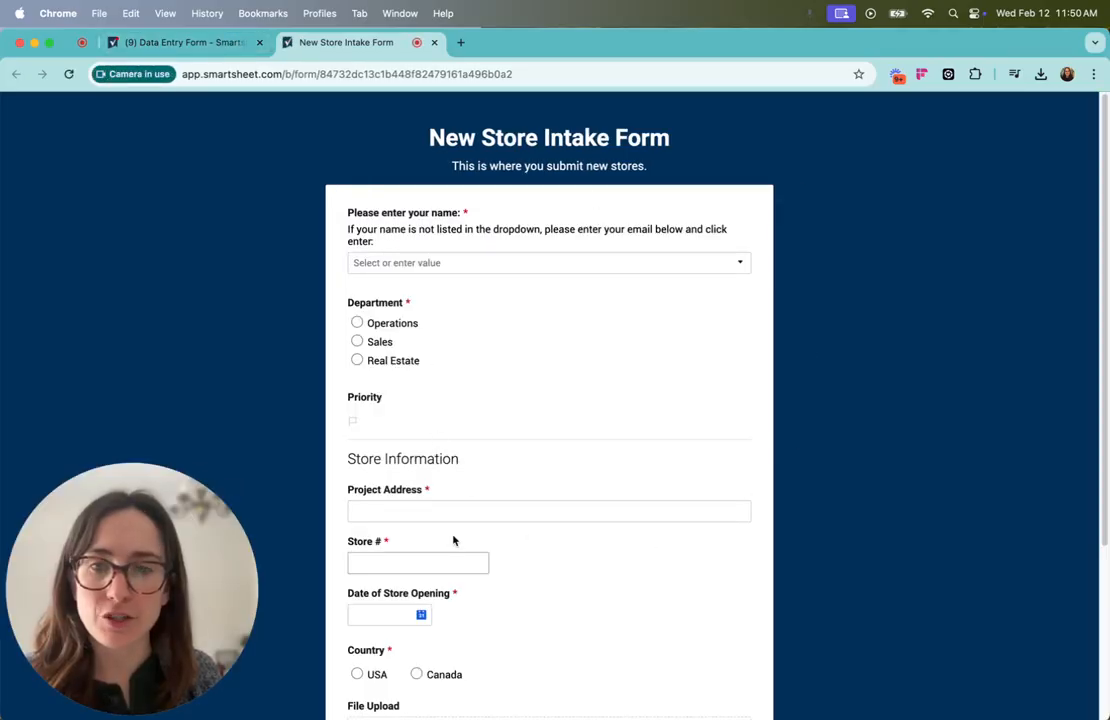
# Reopen the New Store Intake Form for editing, set its theme to Side-by-side and save it.
pyautogui.click(182, 42)
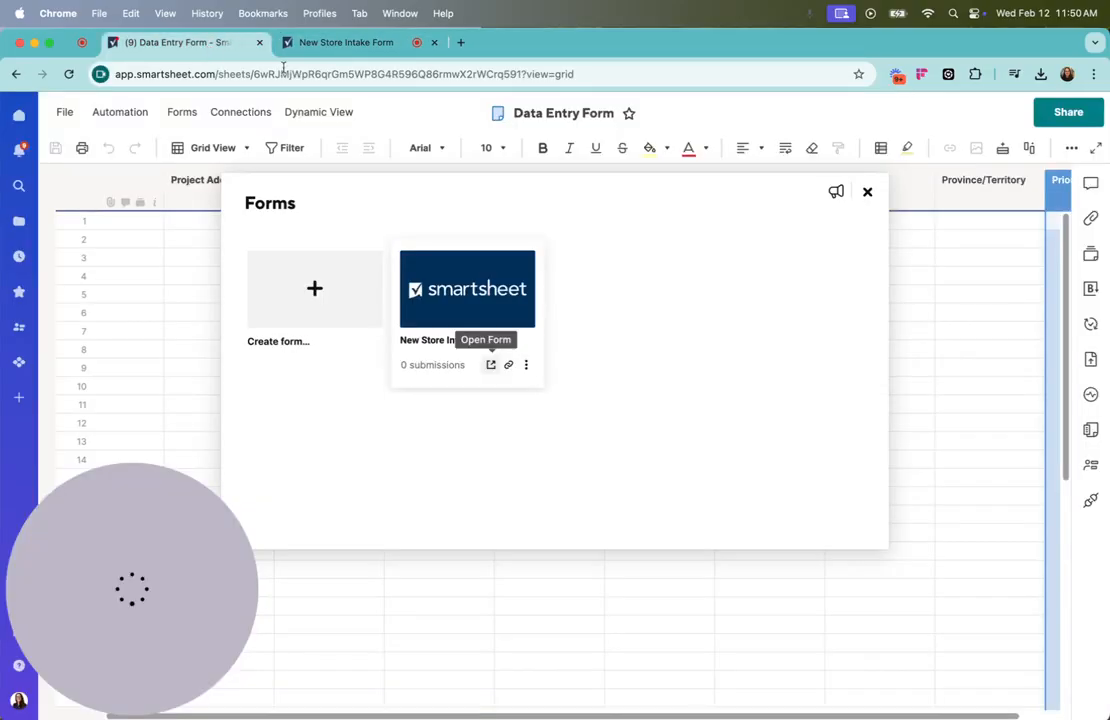
pyautogui.click(485, 276)
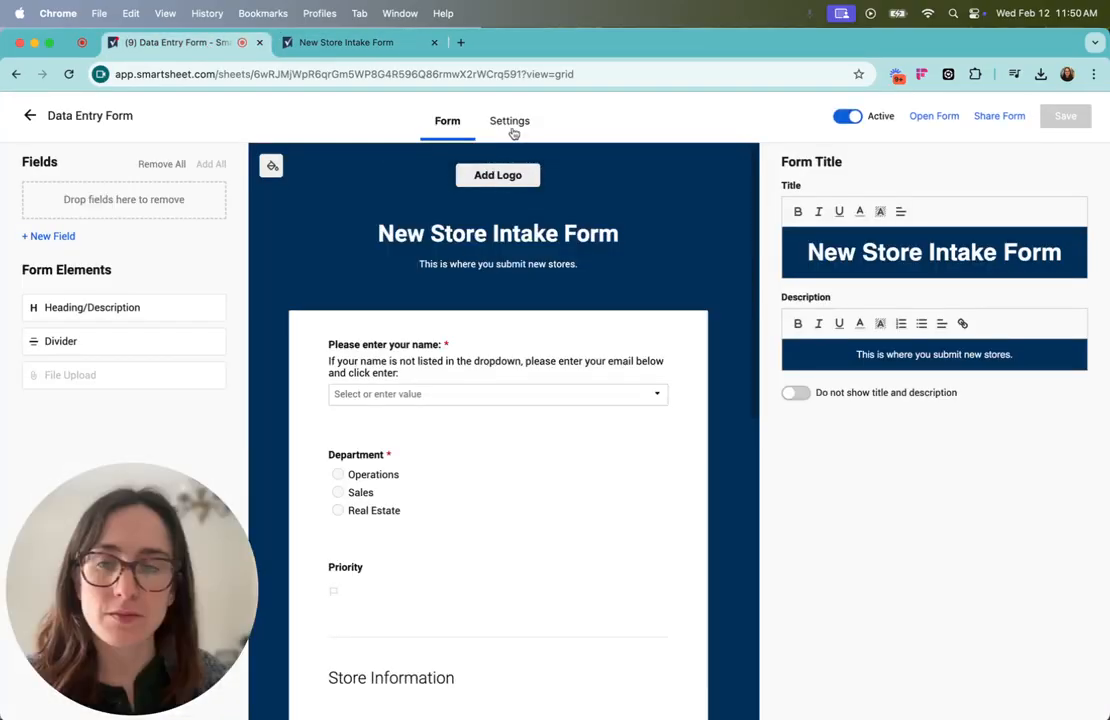
pyautogui.click(510, 125)
pyautogui.click(540, 250)
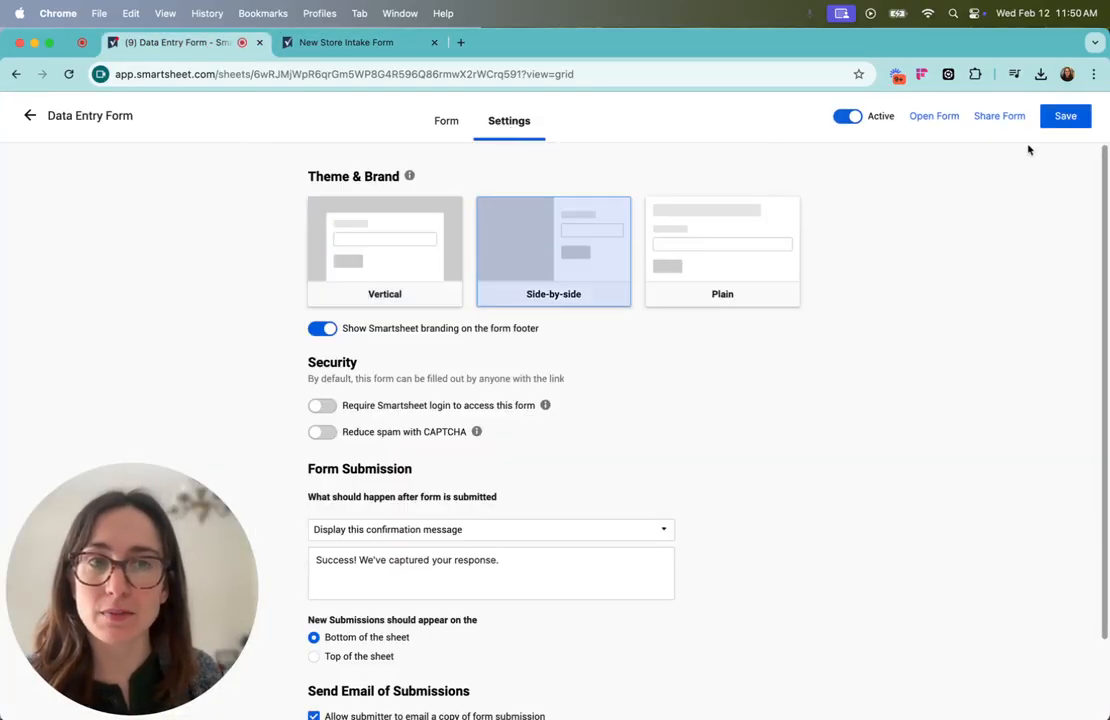
pyautogui.click(1055, 117)
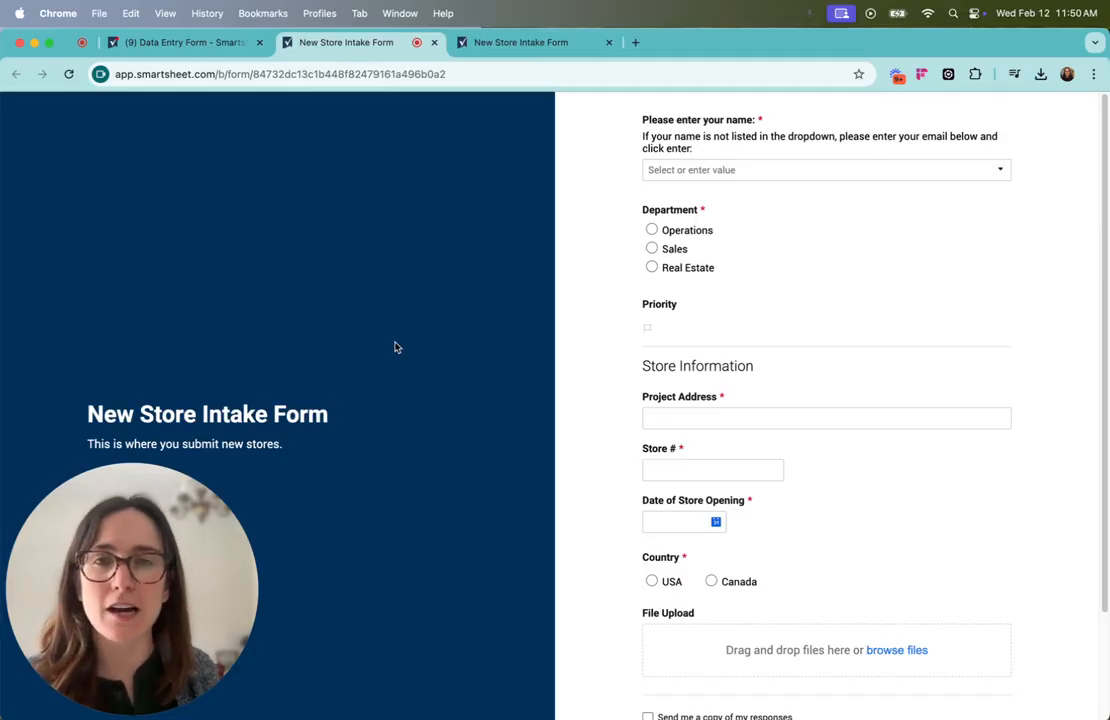
# Return to the form's settings and turn off Smartsheet branding on the form footer.
pyautogui.click(212, 46)
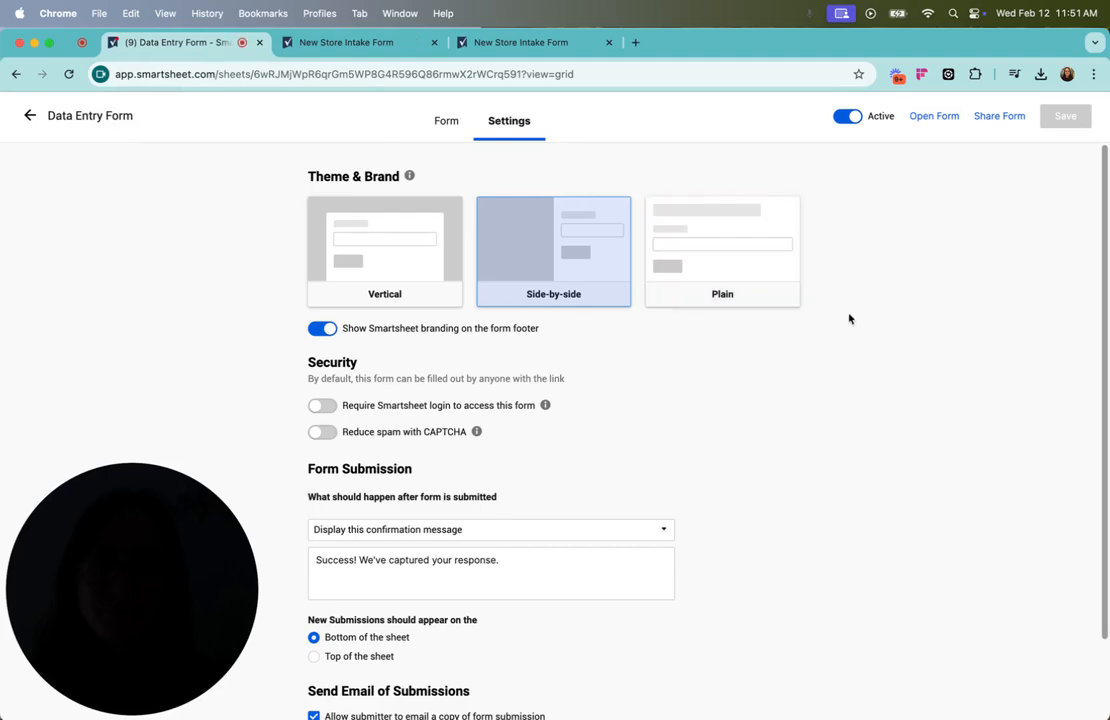
pyautogui.click(321, 329)
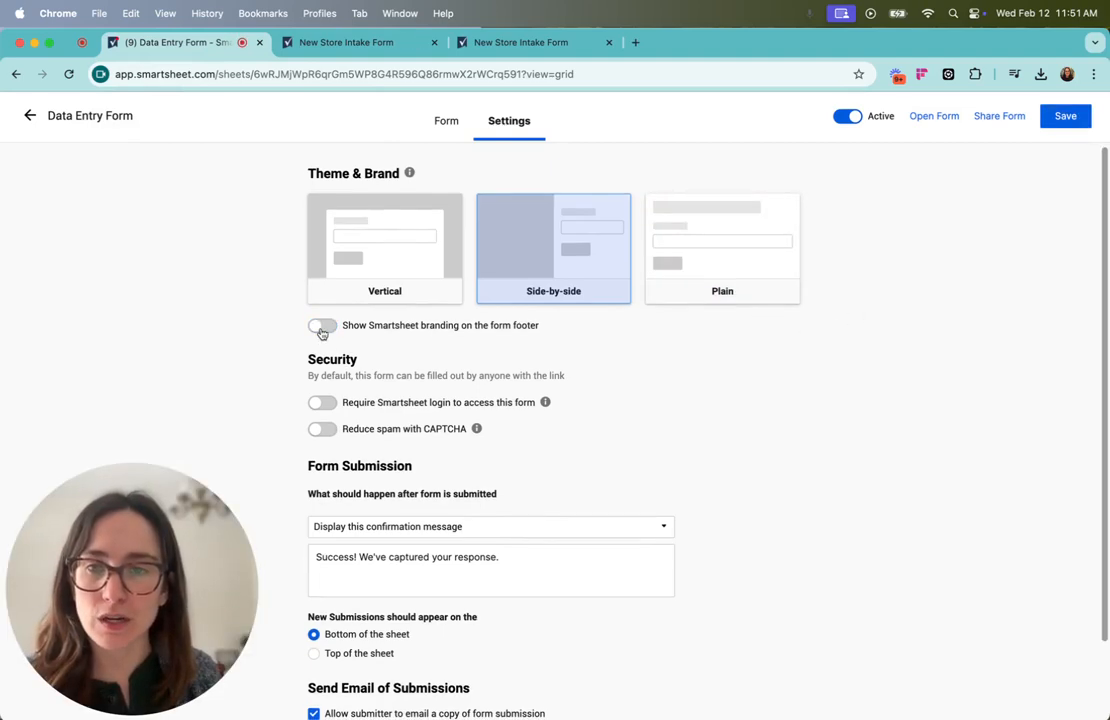
# Review the after-submission options, keep Display this confirmation message, and select the confirmation message text.
pyautogui.scroll(-2, 300, 360)
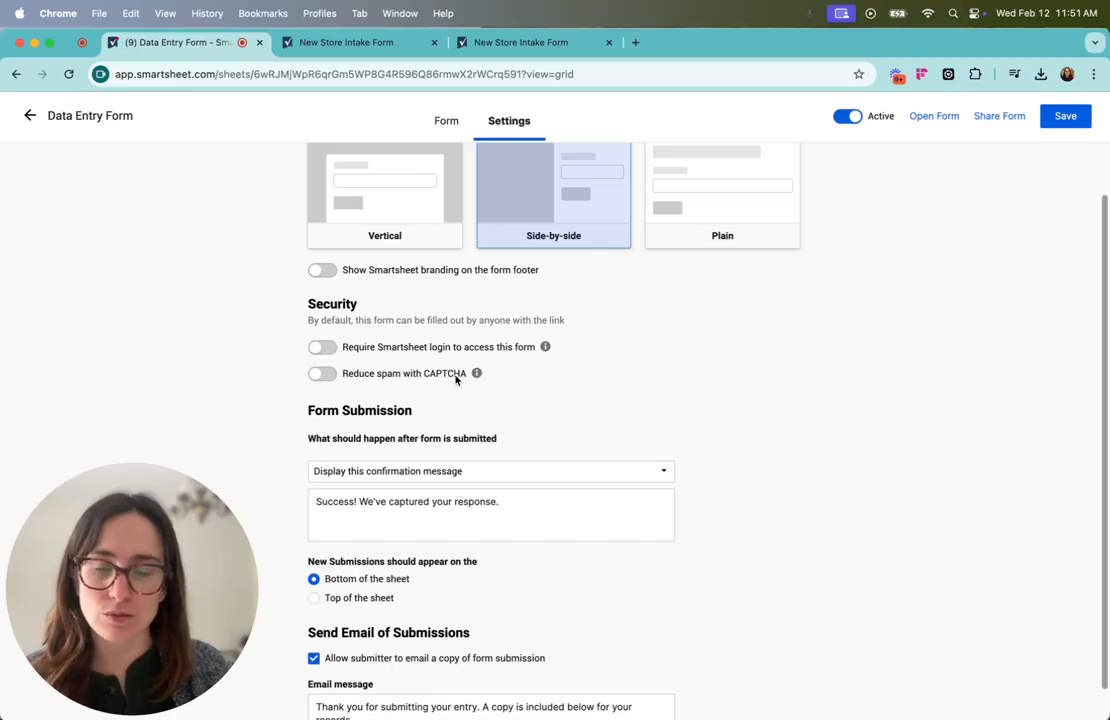
pyautogui.scroll(-1, 272, 421)
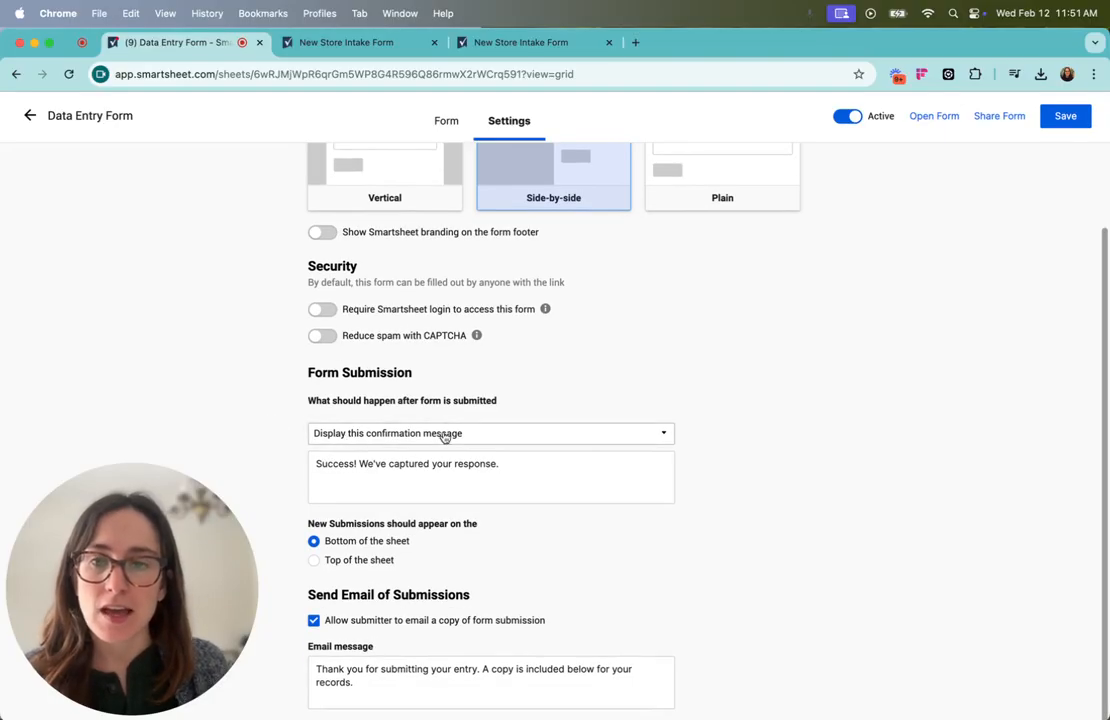
pyautogui.click(385, 436)
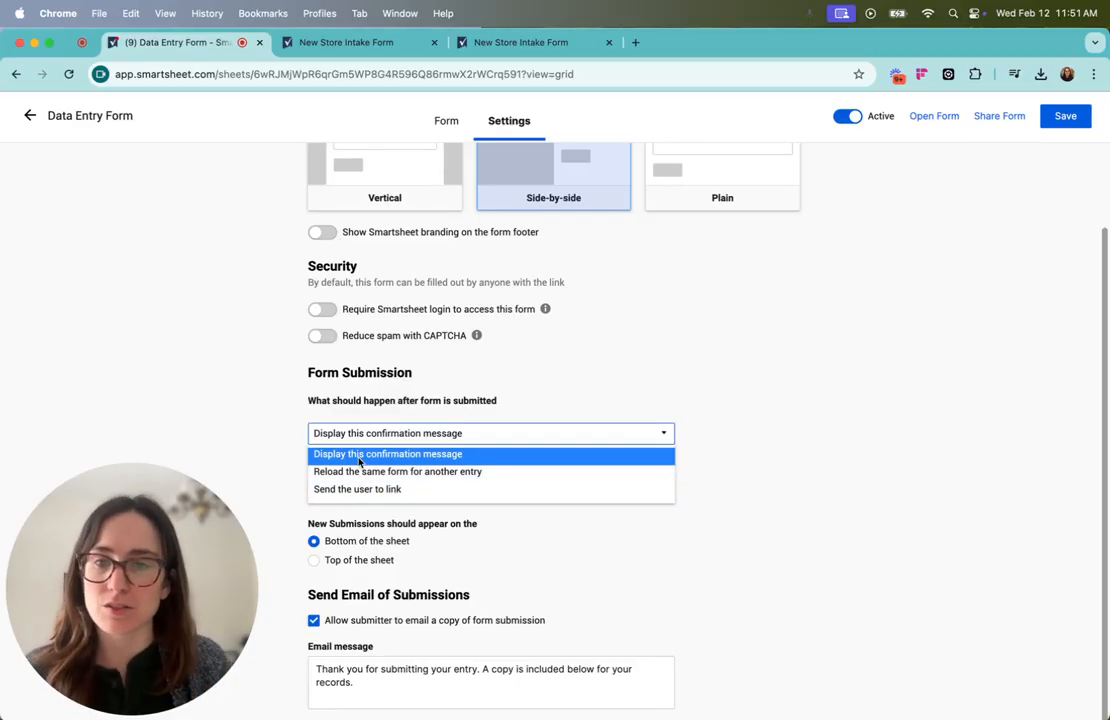
pyautogui.click(359, 457)
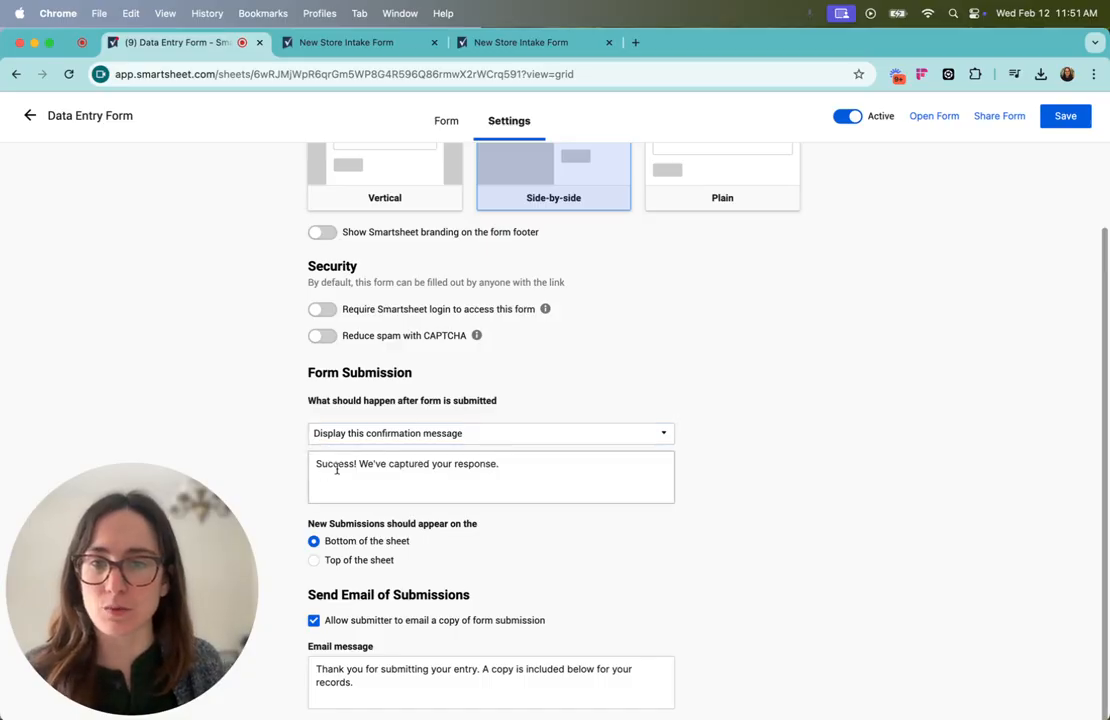
pyautogui.tripleClick(522, 463)
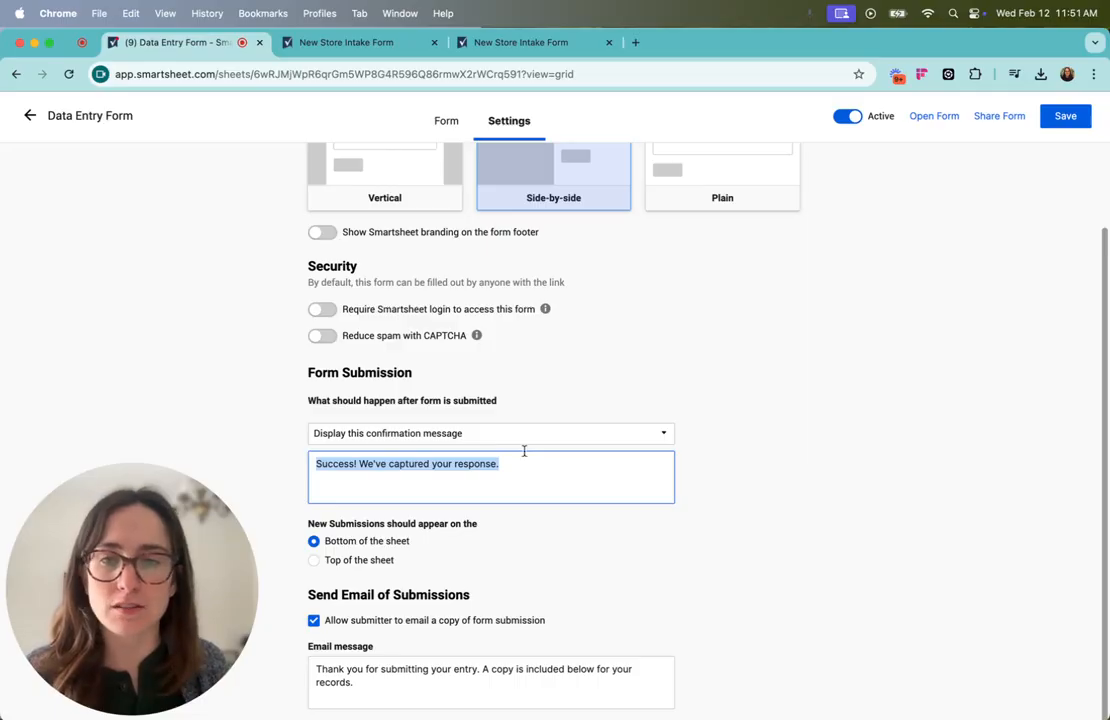
# Try Send the user to link as the after-submission action, and return it to Display this confirmation message.
pyautogui.click(519, 436)
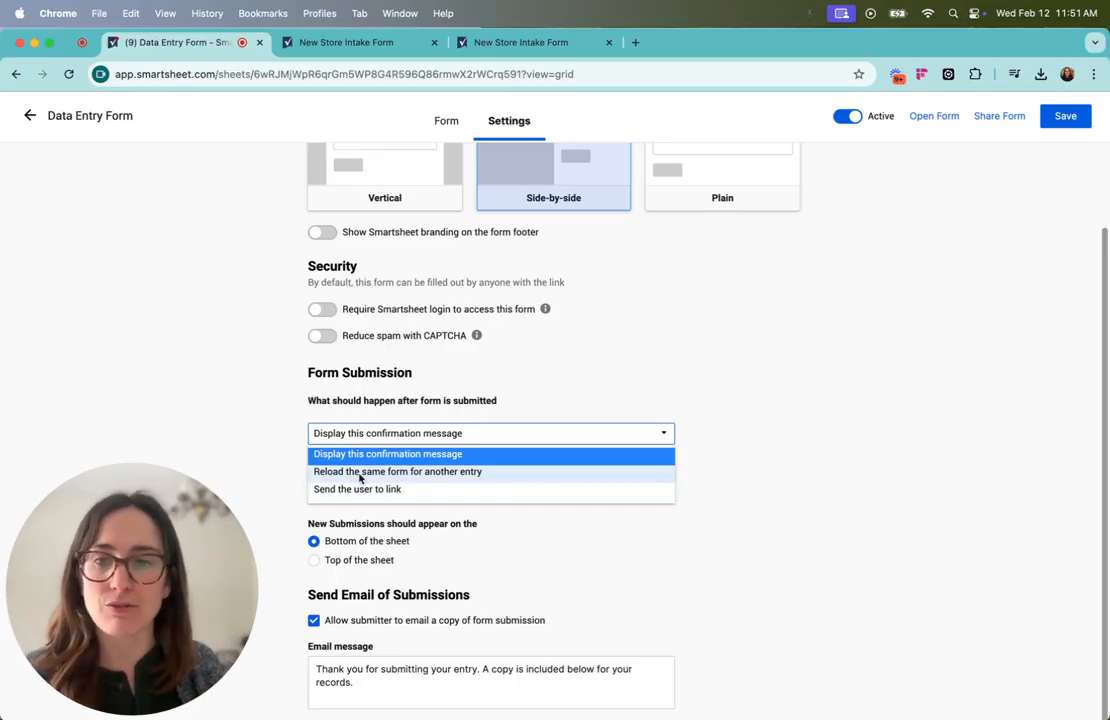
pyautogui.click(515, 498)
pyautogui.click(372, 491)
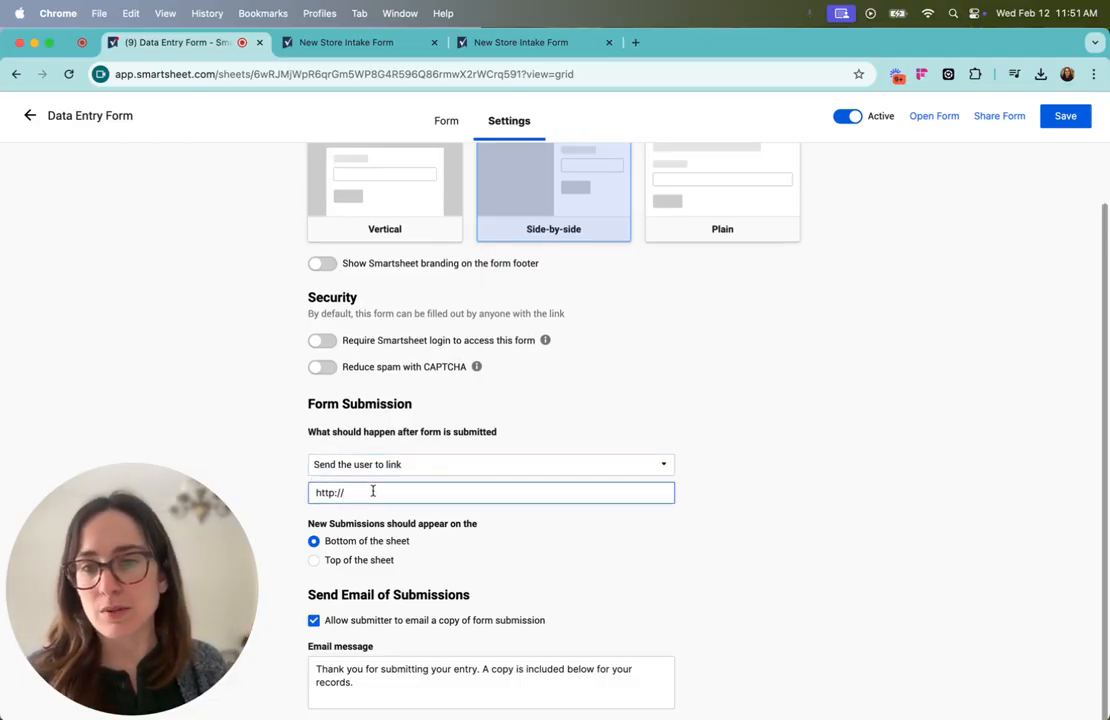
pyautogui.click(394, 463)
pyautogui.click(420, 486)
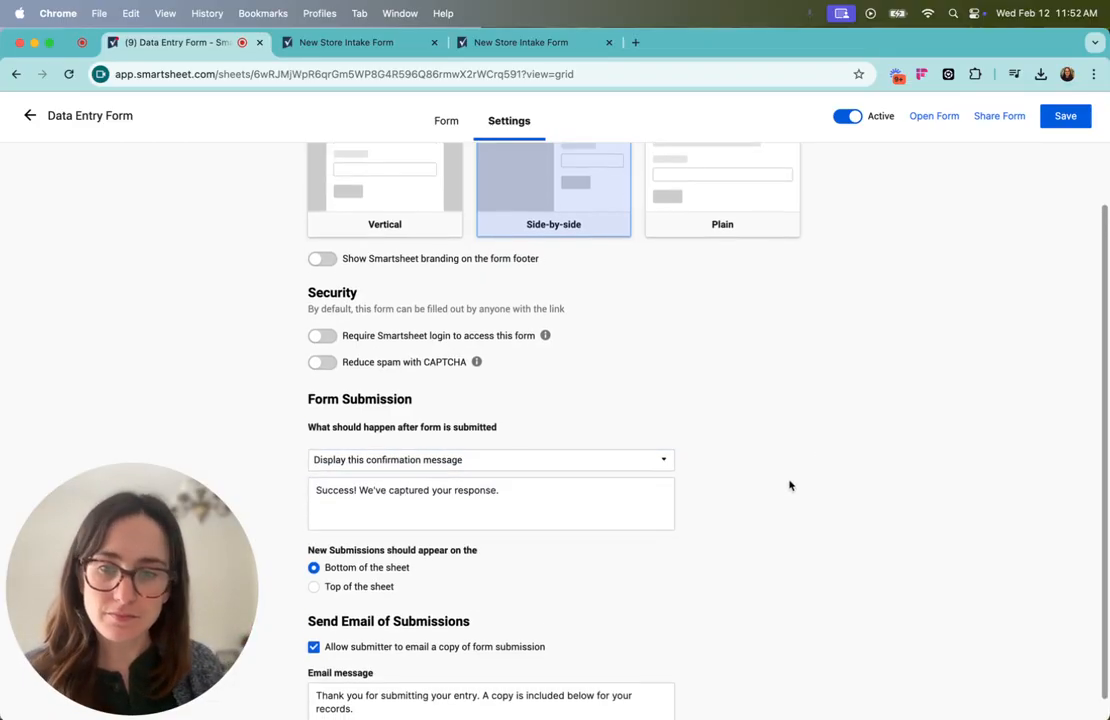
# Set new form submissions to appear at the top of the sheet.
pyautogui.scroll(-1, 789, 485)
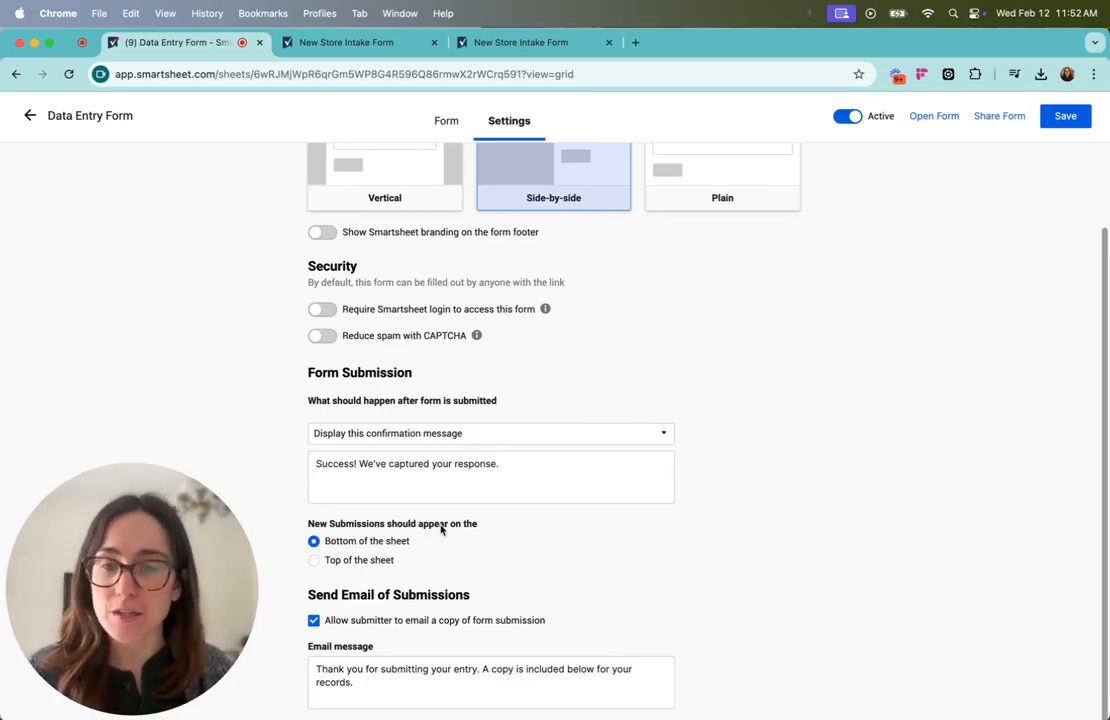
pyautogui.click(314, 561)
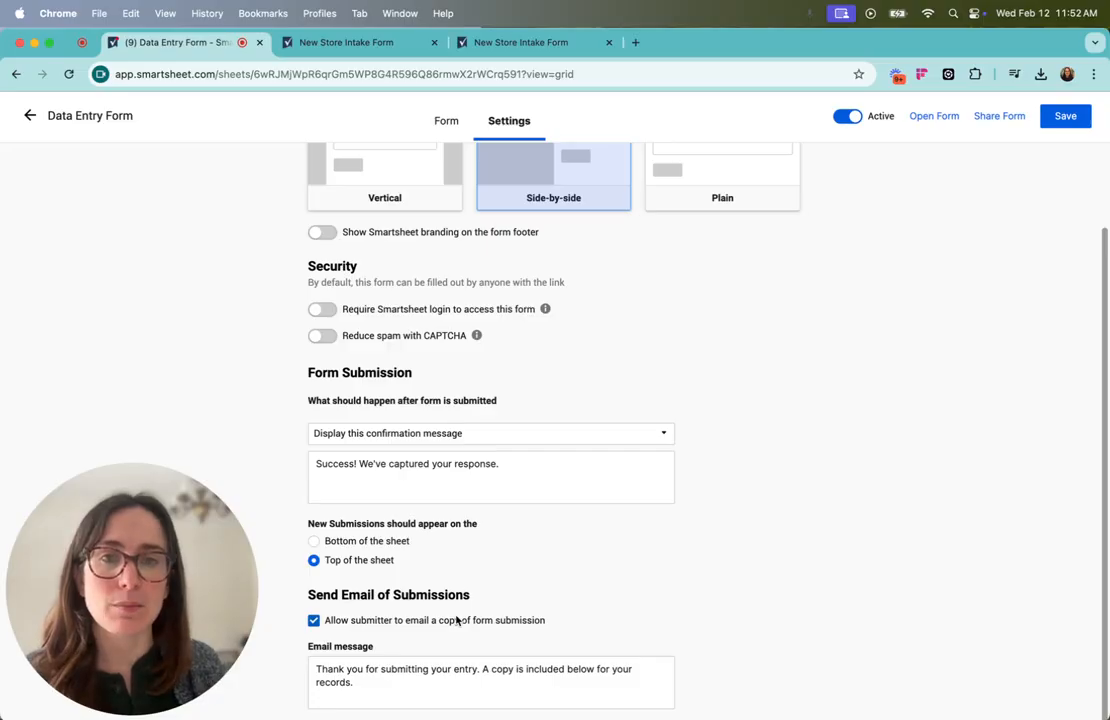
pyautogui.scroll(2, 701, 389)
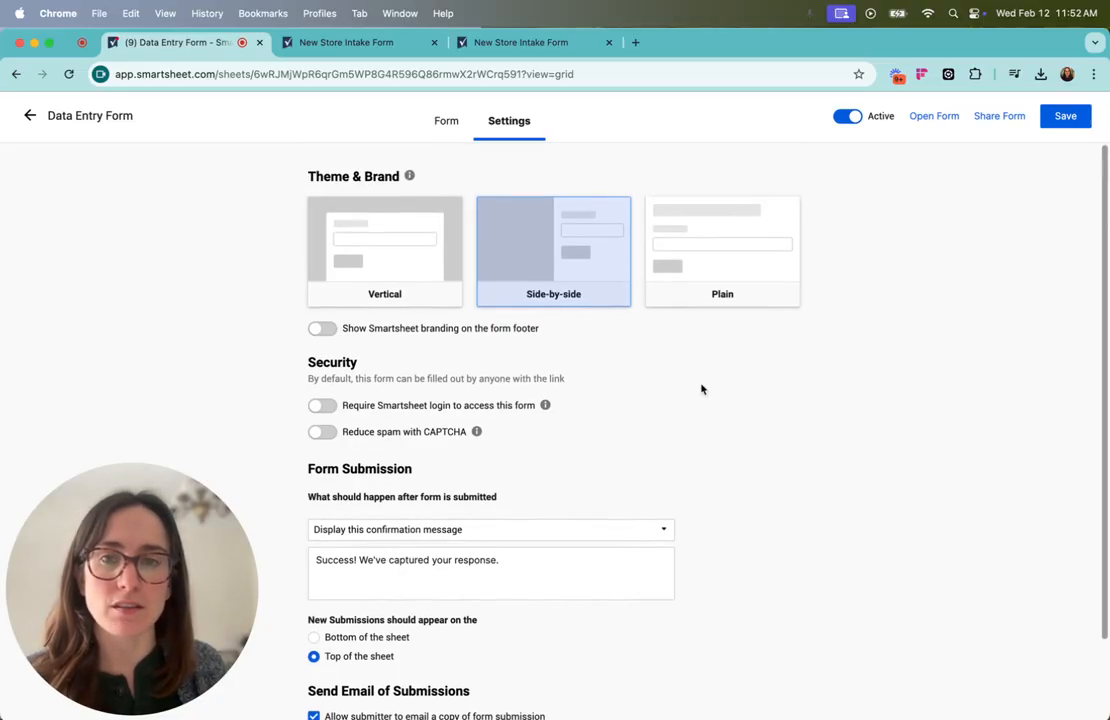
# Save the form changes, open the live New Store Intake Form, and close the outdated form tabs.
pyautogui.click(1056, 117)
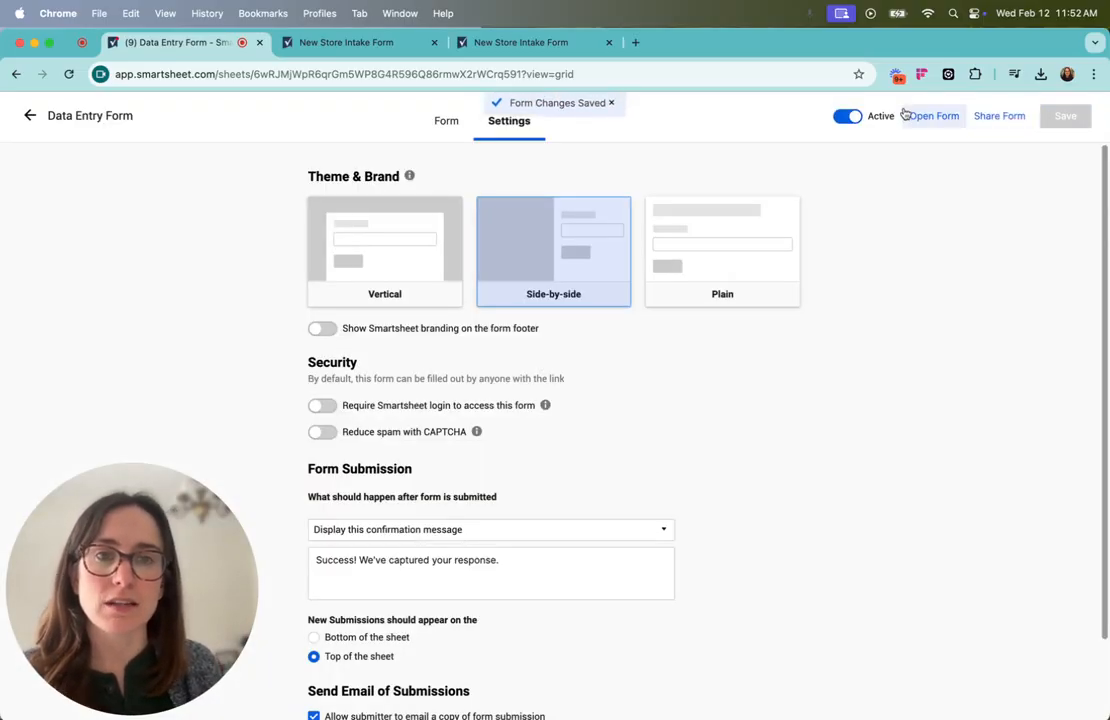
pyautogui.click(928, 116)
pyautogui.click(610, 42)
pyautogui.click(610, 42)
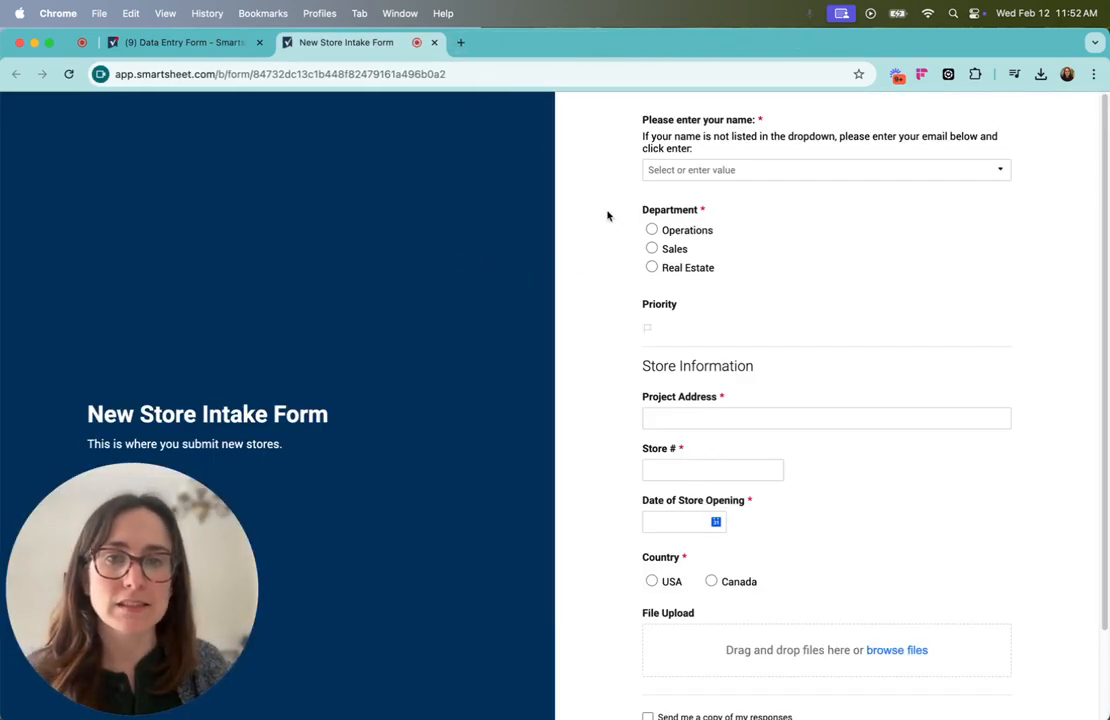
# In the live form, select the listed requestor's name, choose Real Estate as the department, and flag the request as priority.
pyautogui.click(676, 172)
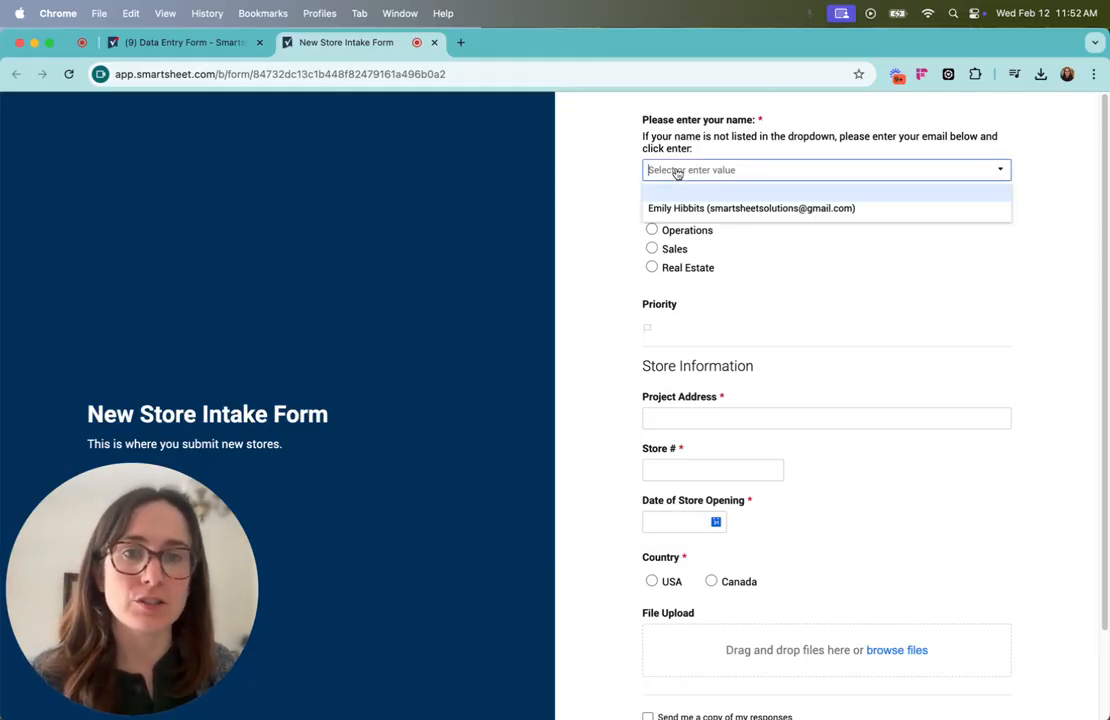
pyautogui.click(731, 209)
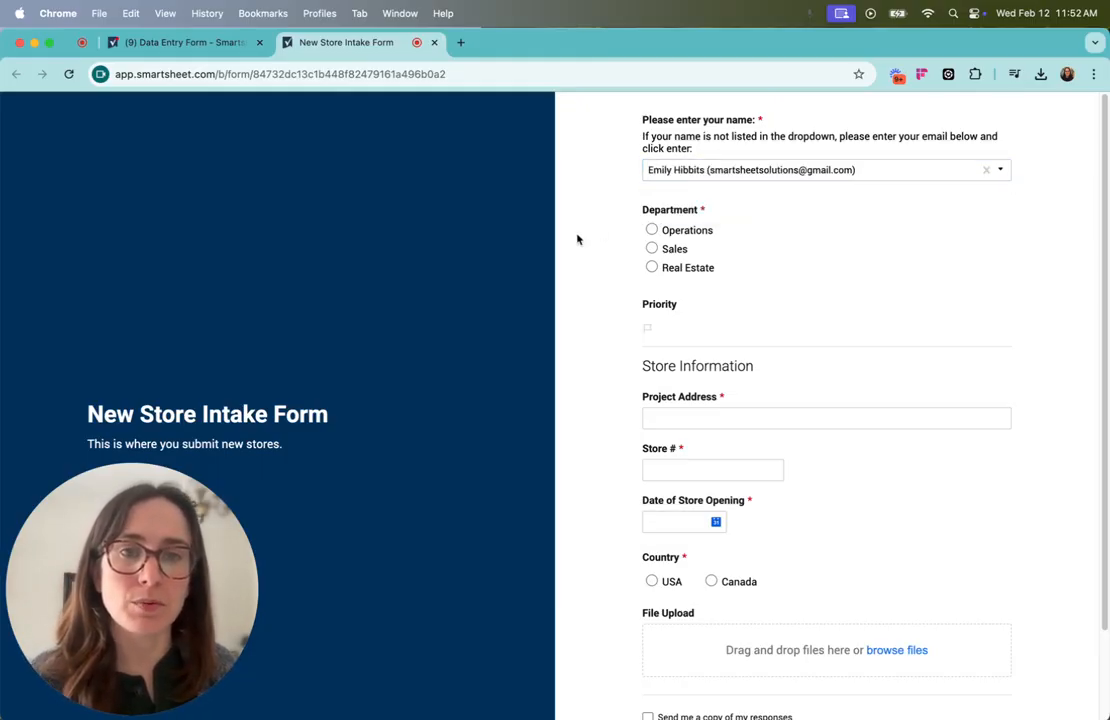
pyautogui.click(652, 268)
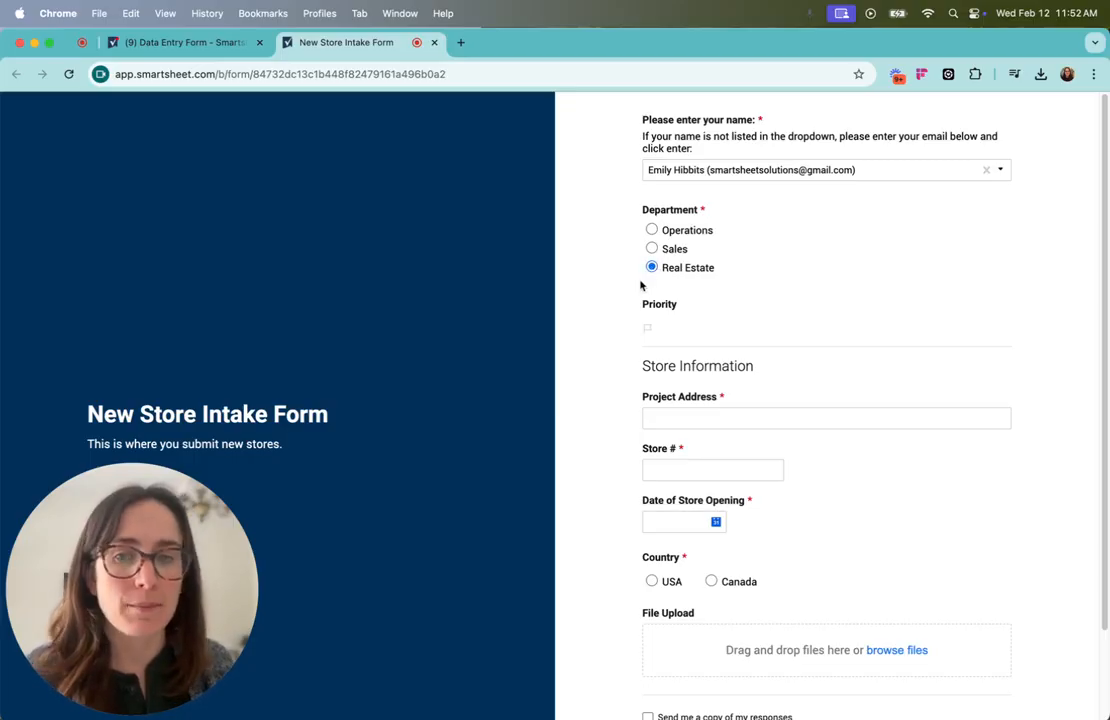
pyautogui.click(647, 328)
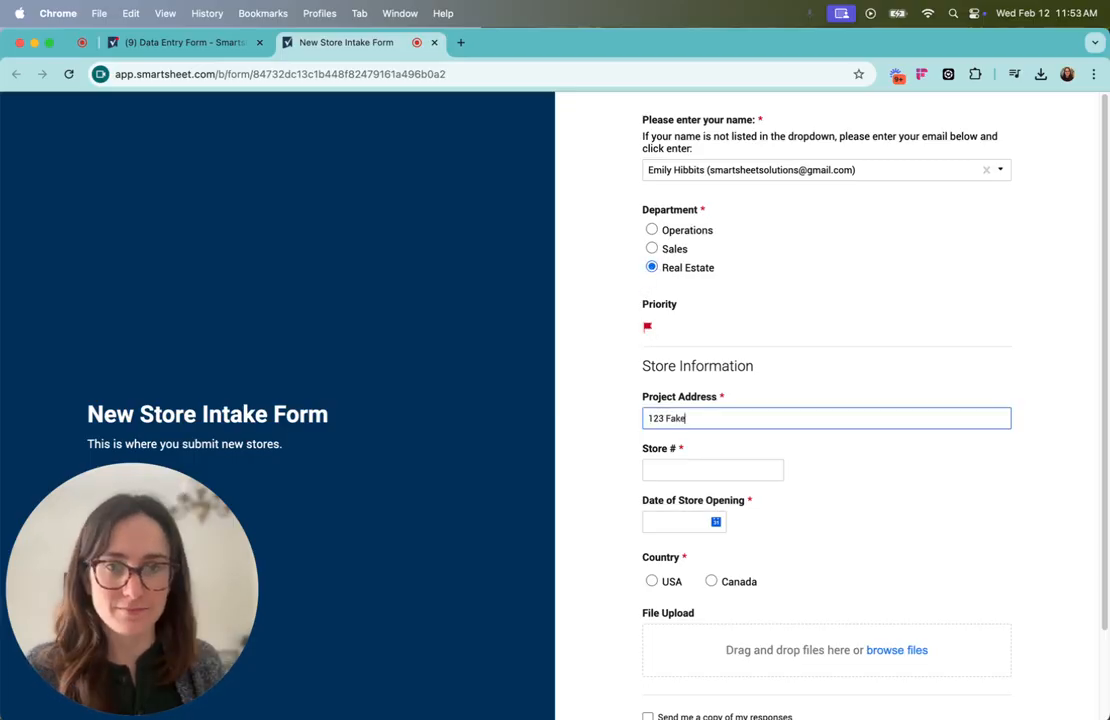
# Enter the project address, set Store # to 1234, and set Date of Store Opening to 02/28/2025.
pyautogui.write('St')
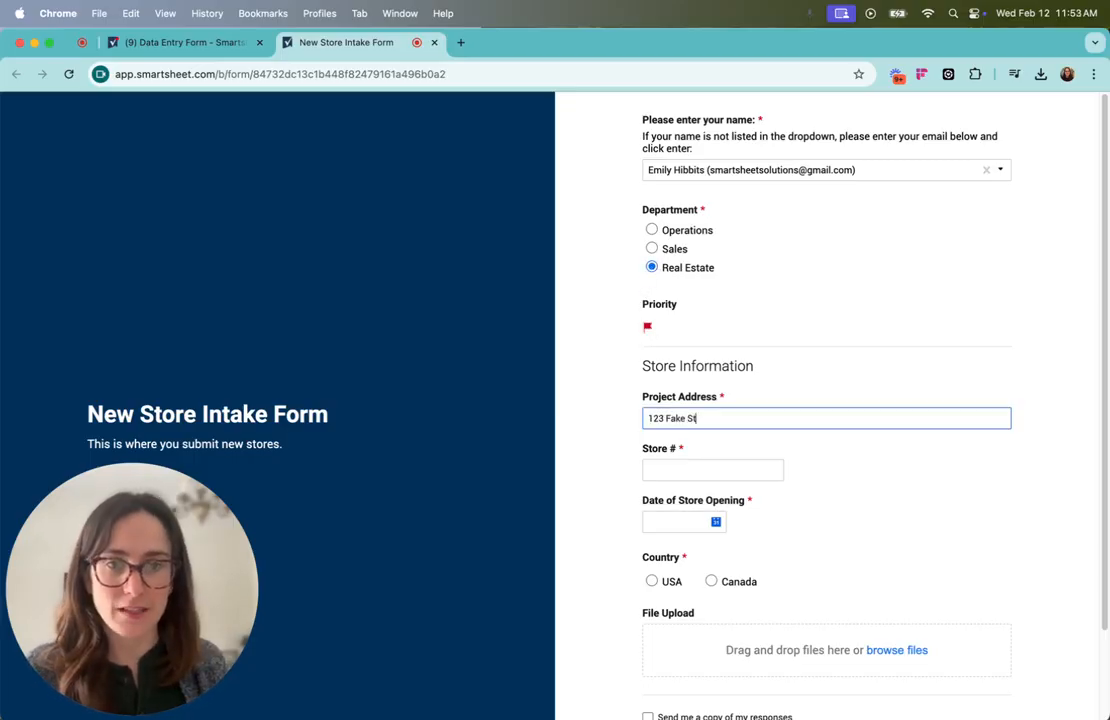
pyautogui.click(688, 477)
pyautogui.write('1234')
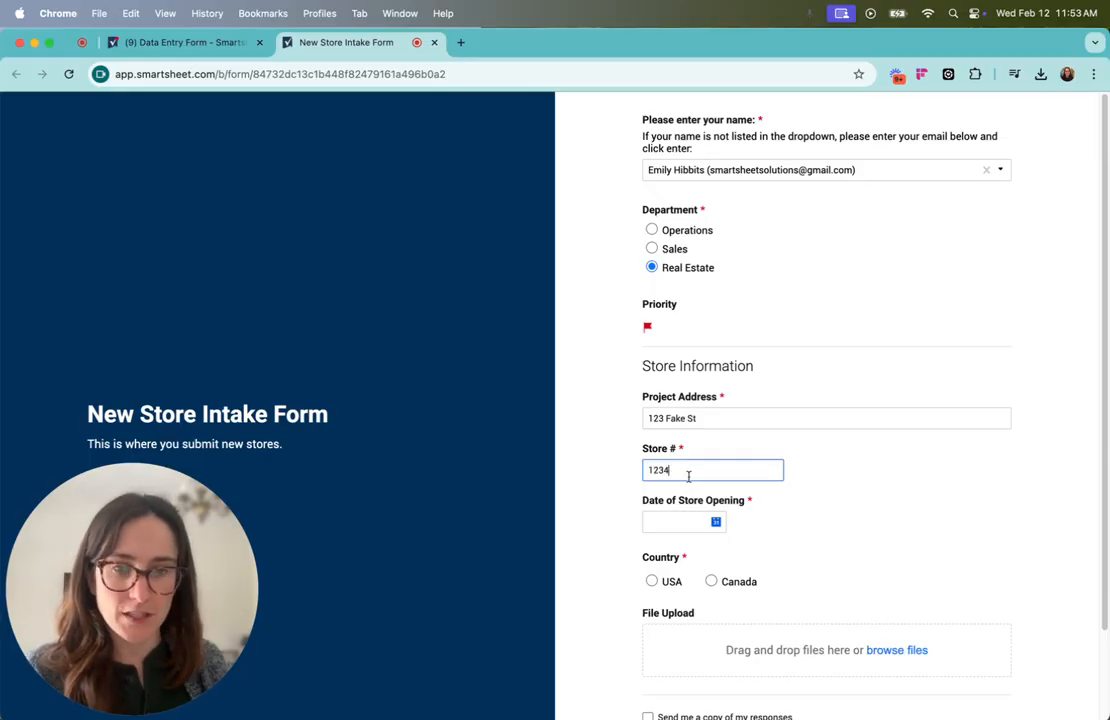
pyautogui.click(716, 522)
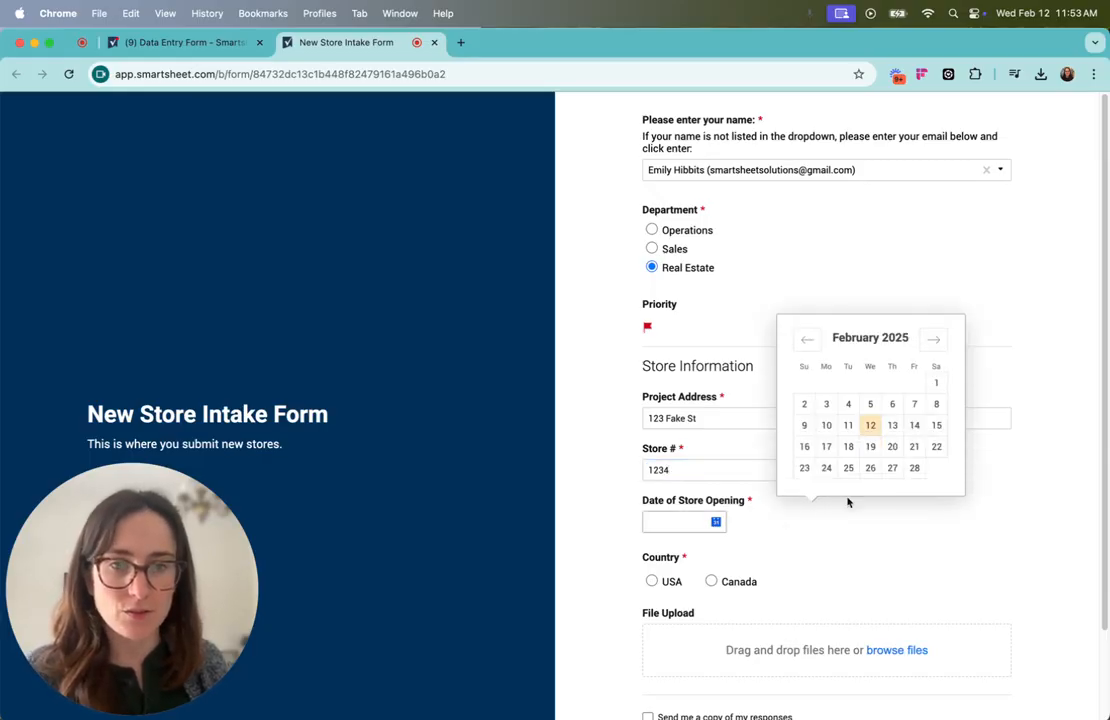
pyautogui.click(914, 468)
# Choose USA as the country, enter MO as the state, and submit the form.
pyautogui.scroll(-1, 800, 510)
pyautogui.click(652, 536)
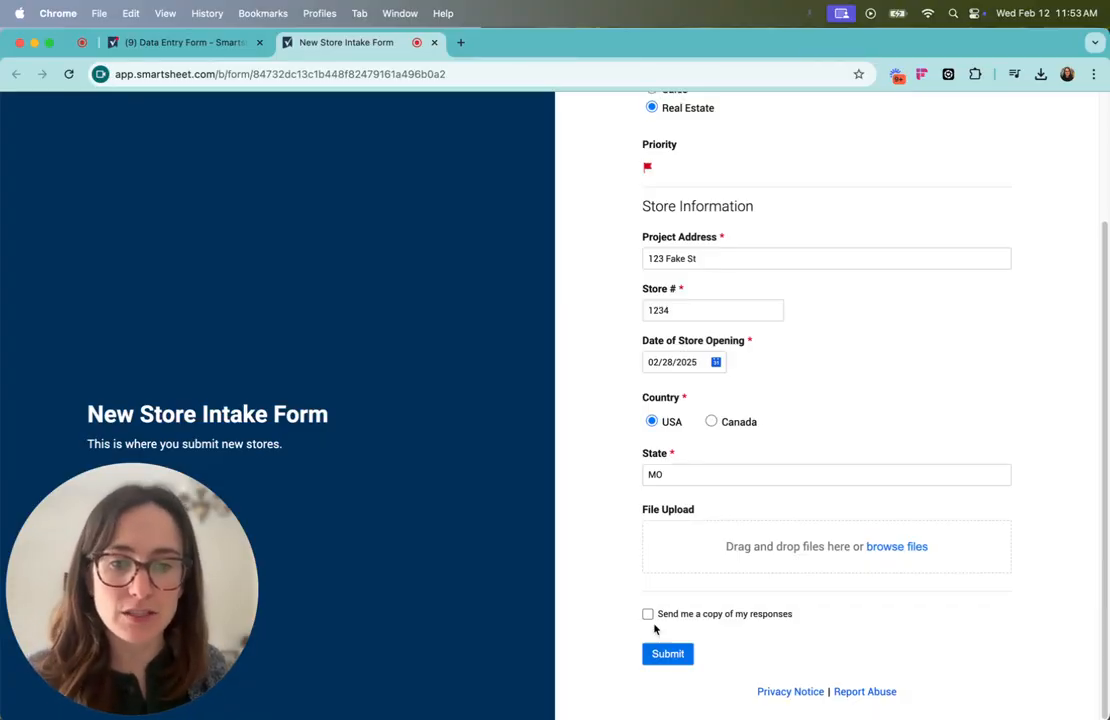
pyautogui.click(678, 654)
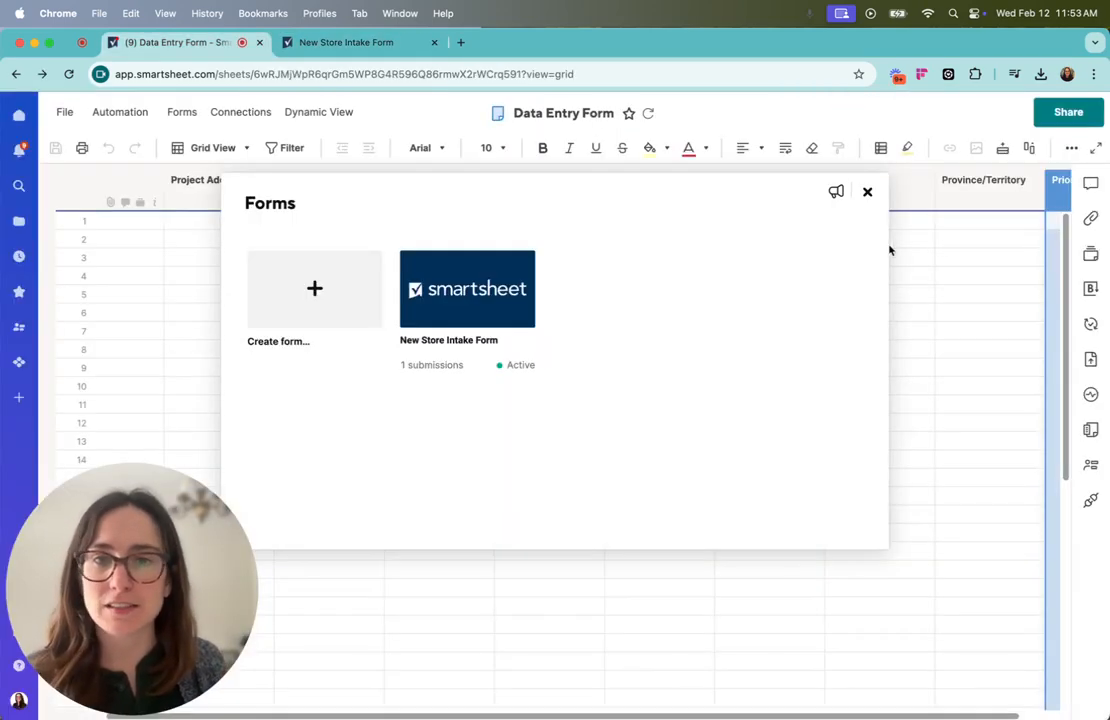
# Close the forms list, reload the Data Entry Form sheet, and examine the submitted row through to the Priority column.
pyautogui.click(867, 192)
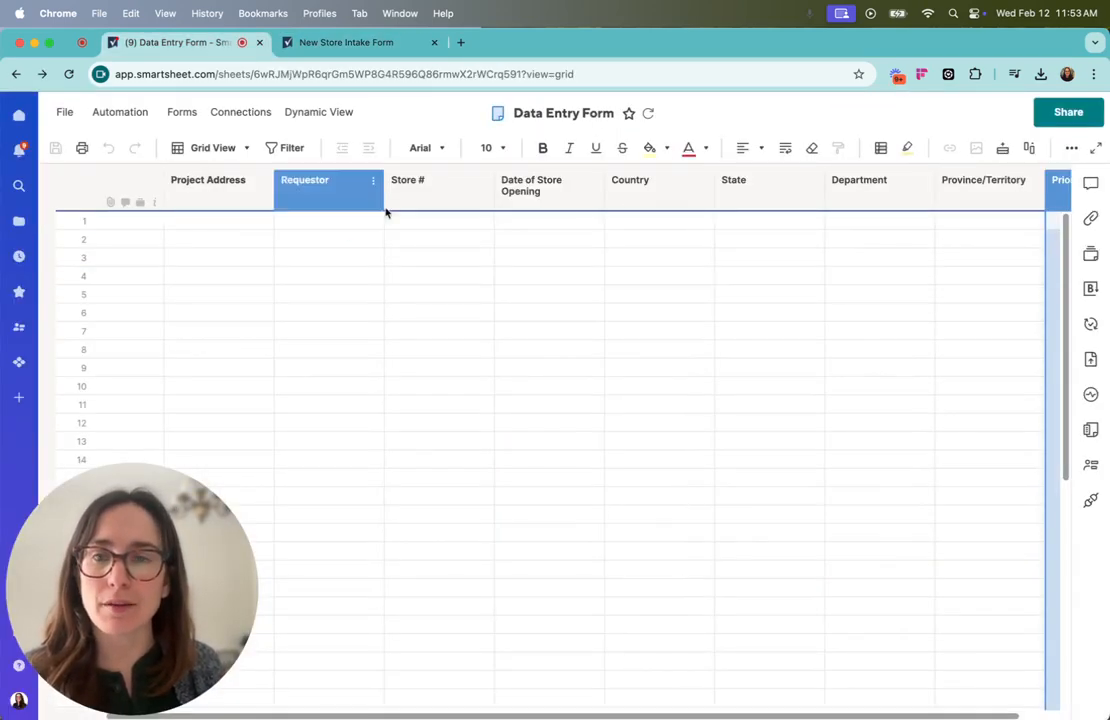
pyautogui.click(450, 273)
pyautogui.click(68, 74)
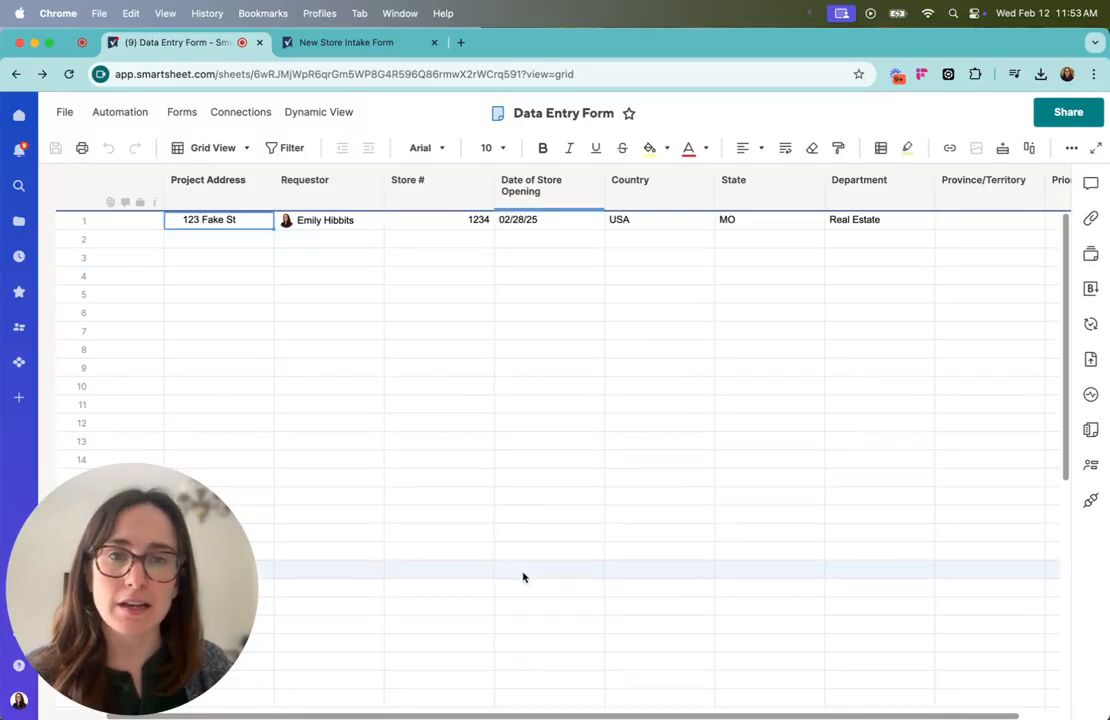
pyautogui.moveTo(456, 716); pyautogui.dragTo(496, 716)
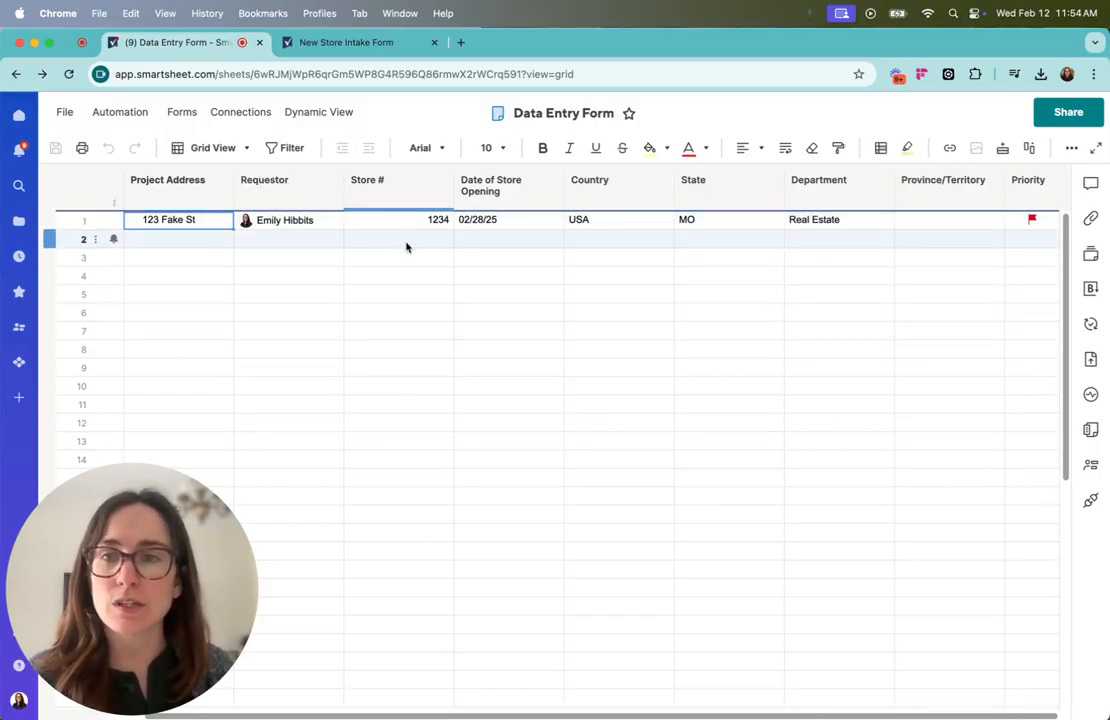
pyautogui.click(49, 220)
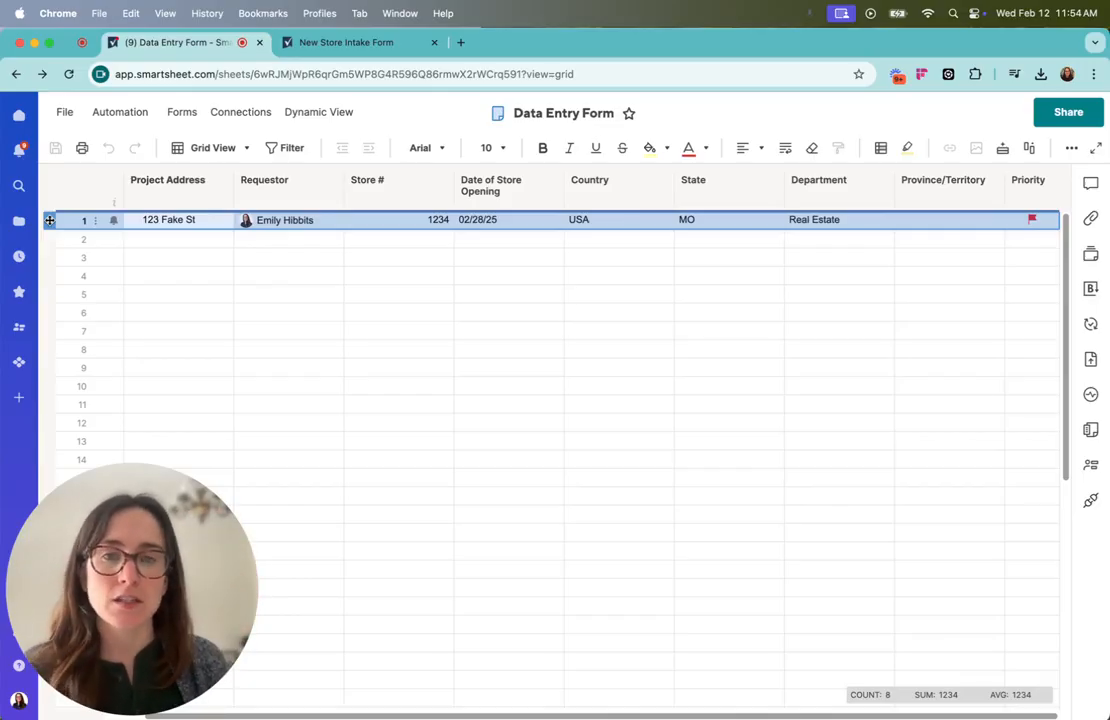
pyautogui.click(286, 312)
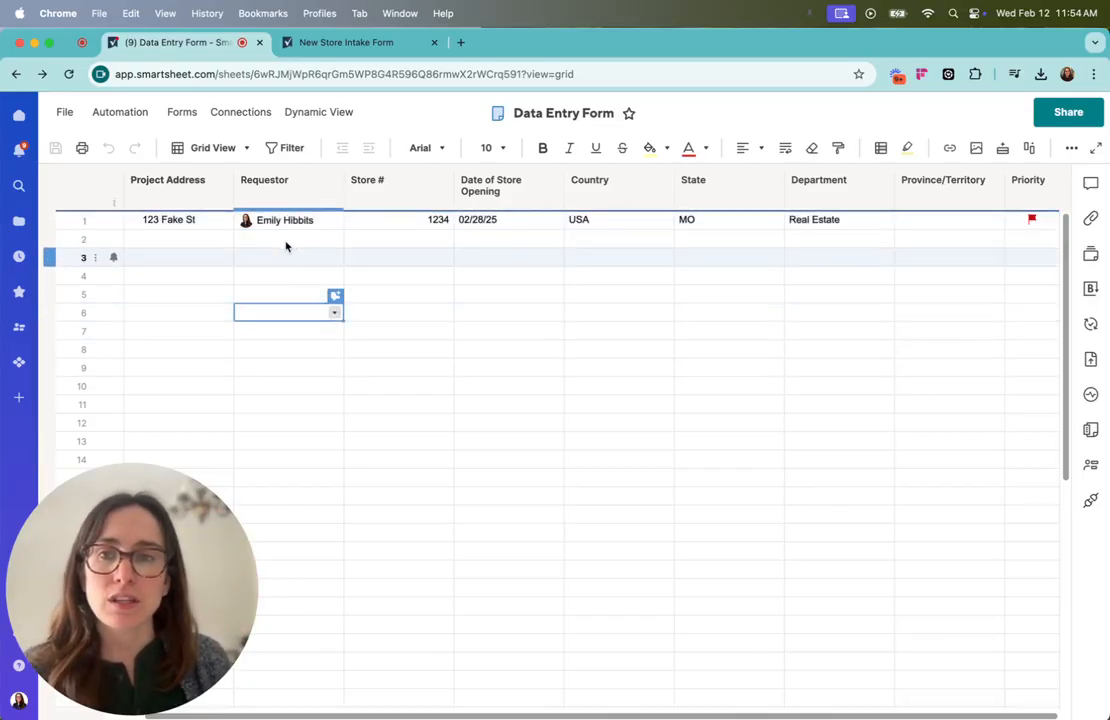
# In the sheet's form manager, copy the New Store Intake Form's link, open the live form, and return to the sheet.
pyautogui.click(181, 113)
pyautogui.click(236, 170)
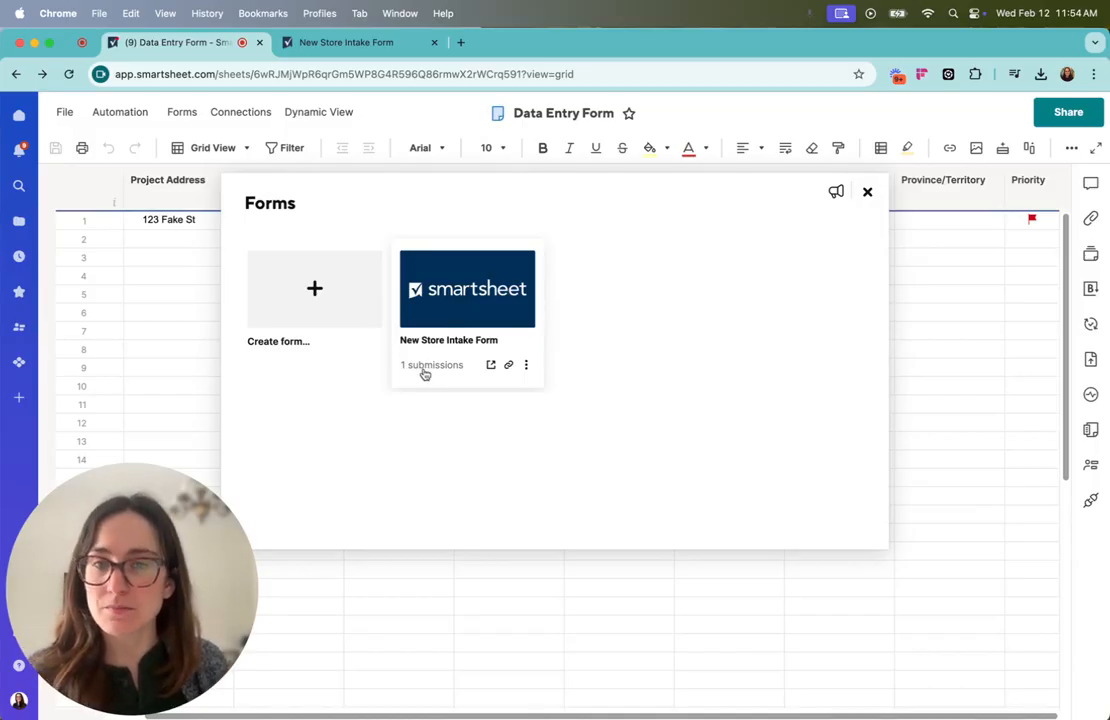
pyautogui.click(510, 366)
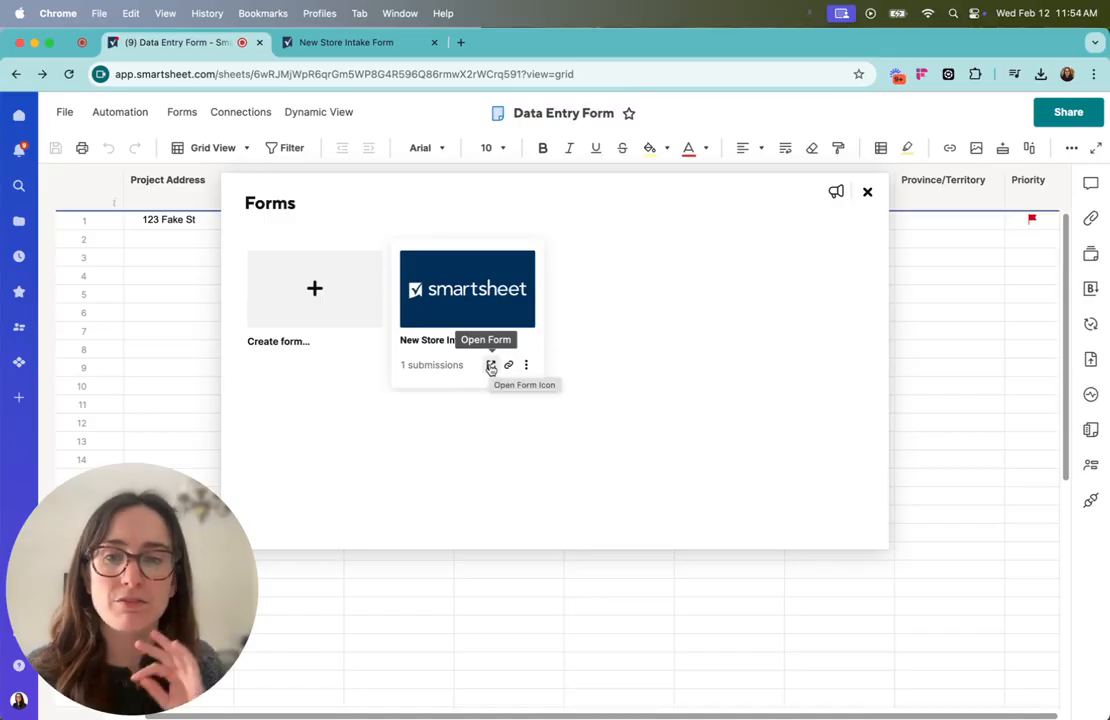
pyautogui.click(490, 366)
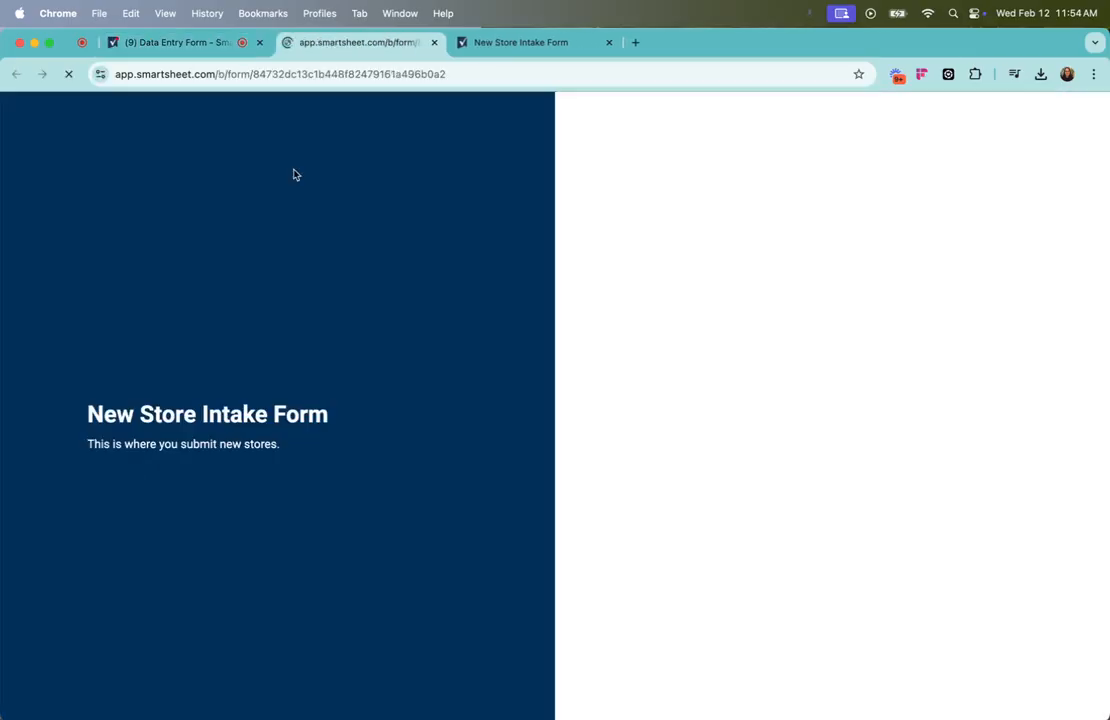
pyautogui.click(173, 44)
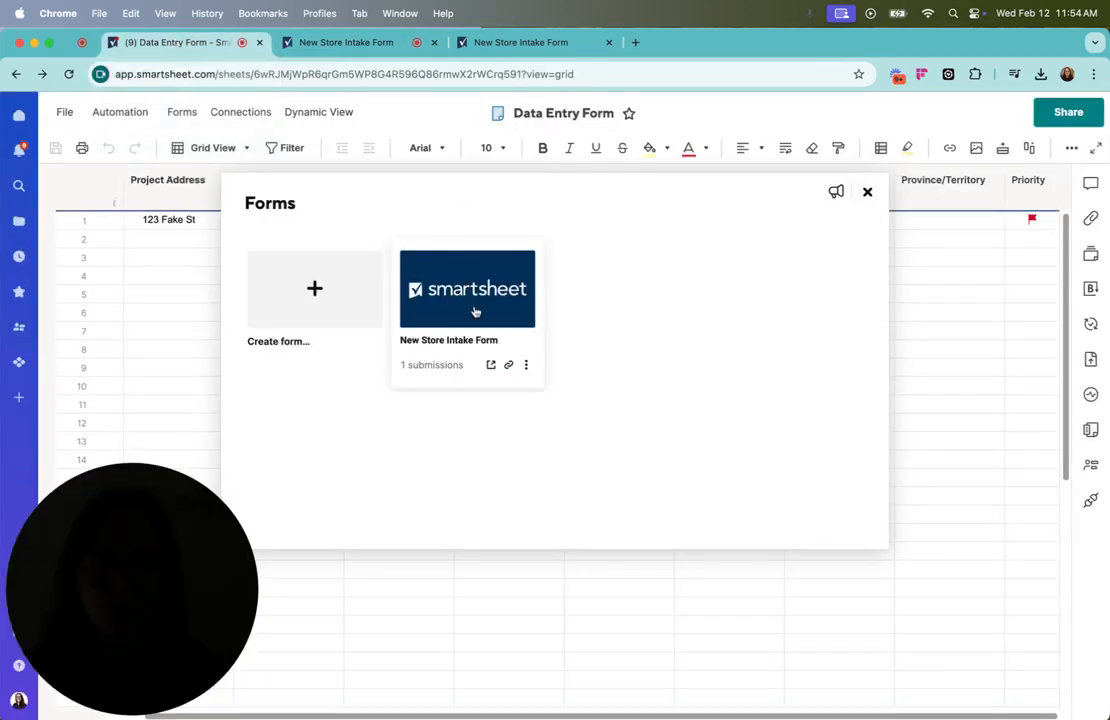
# Review the New Store Intake Form's management options, open it in the form builder, and return to the forms list.
pyautogui.click(526, 367)
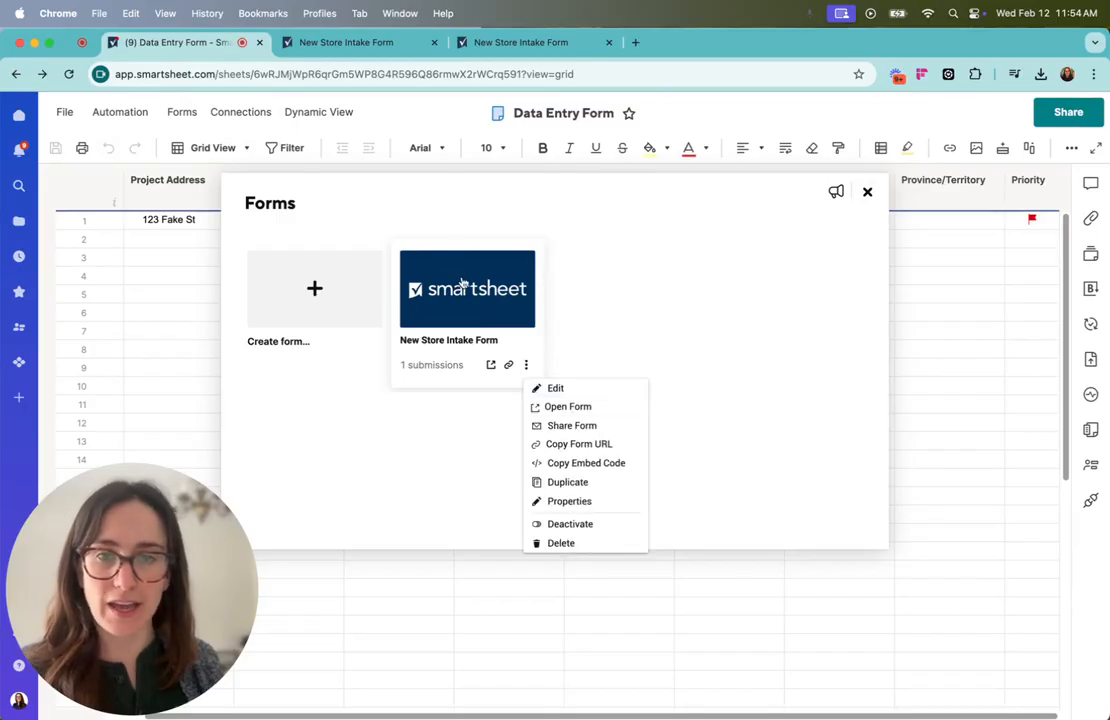
pyautogui.click(458, 318)
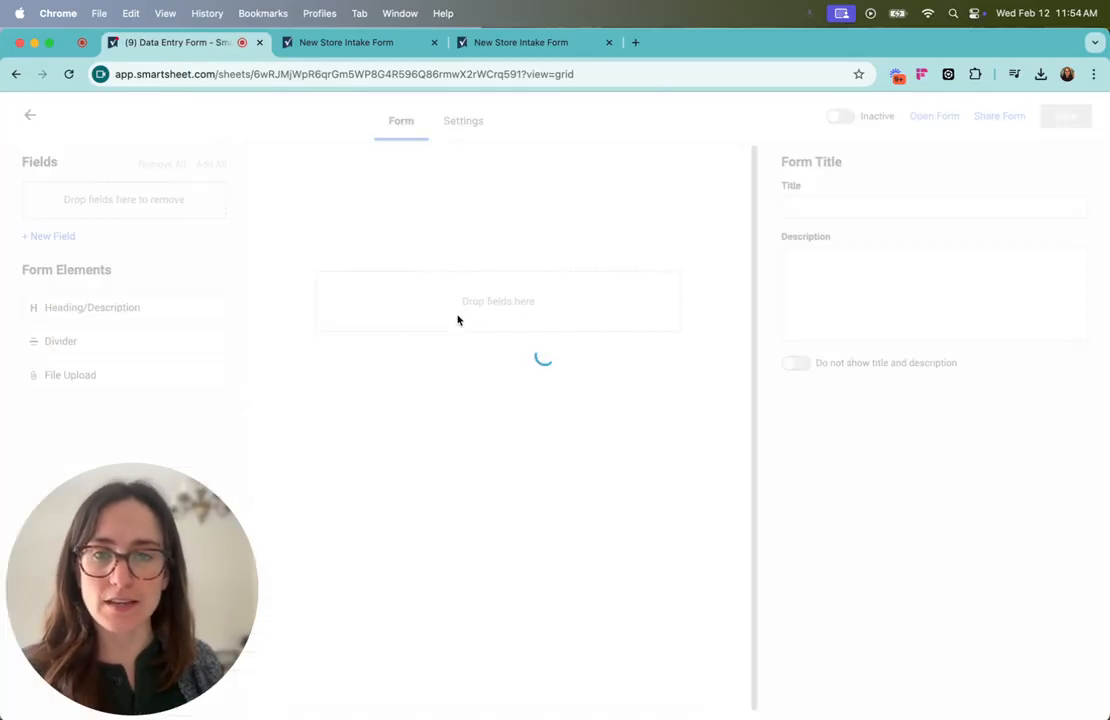
pyautogui.click(62, 116)
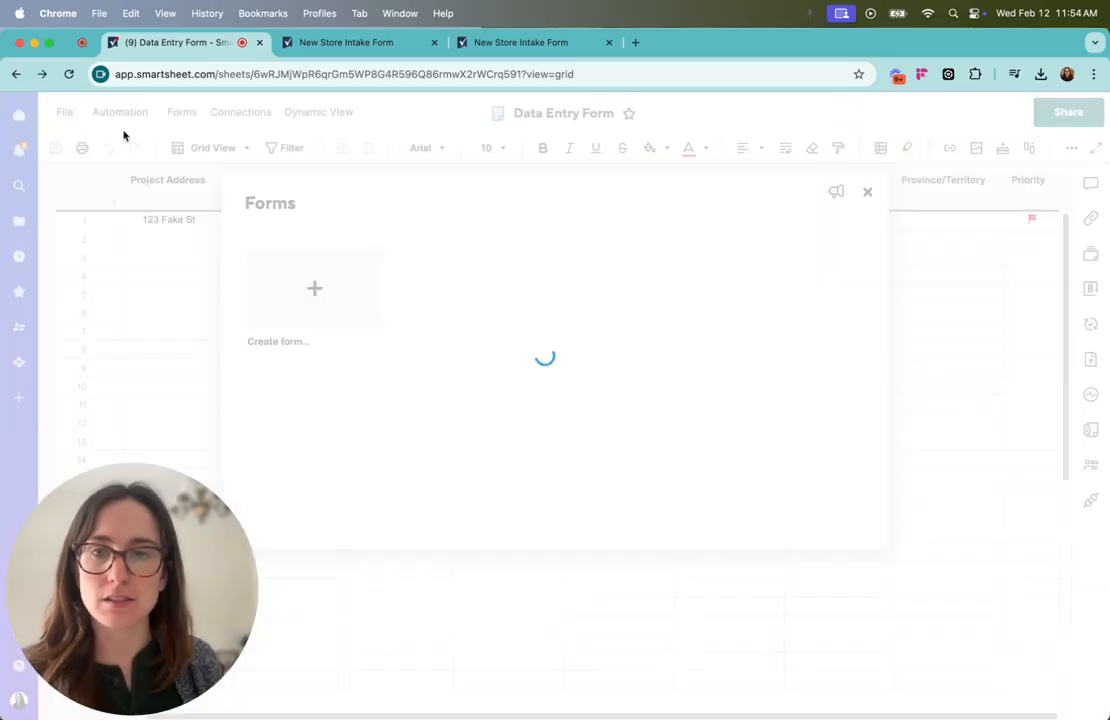
# Deactivate the New Store Intake Form and activate it again.
pyautogui.click(526, 367)
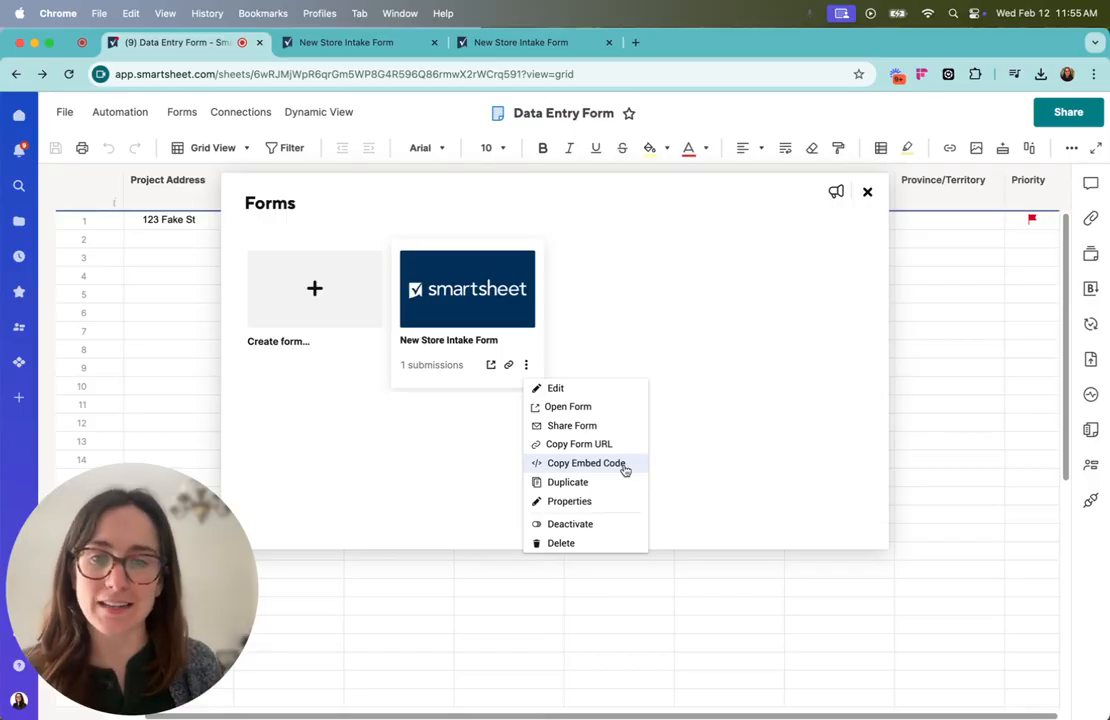
pyautogui.click(610, 522)
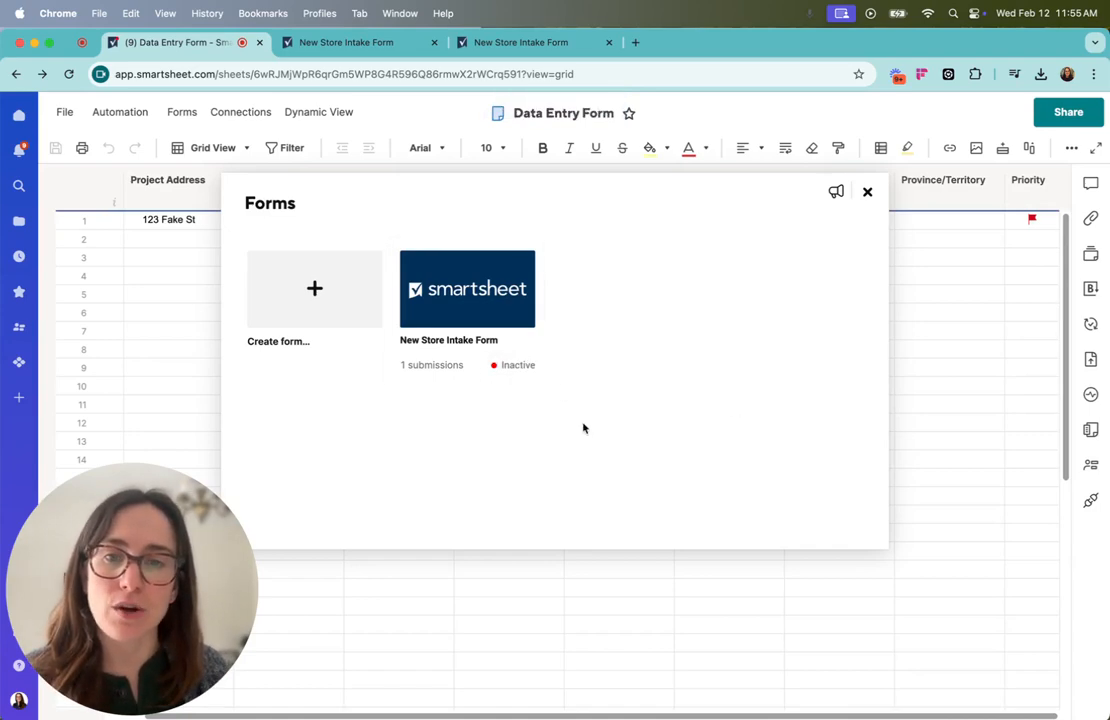
pyautogui.click(527, 365)
pyautogui.click(607, 527)
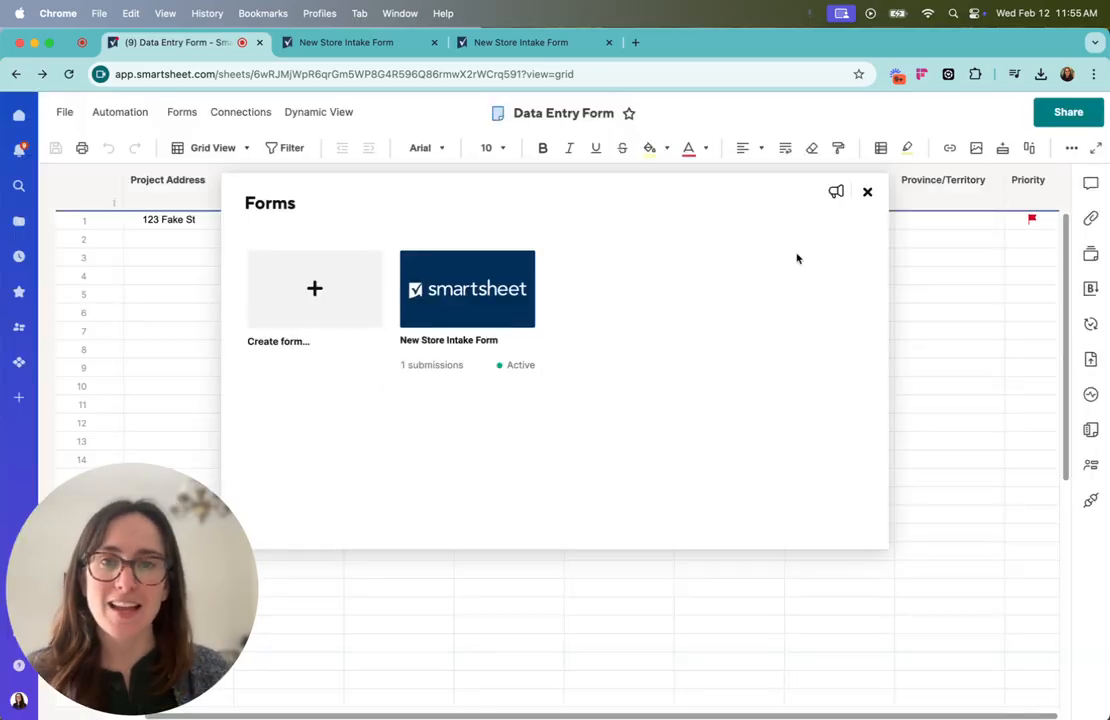